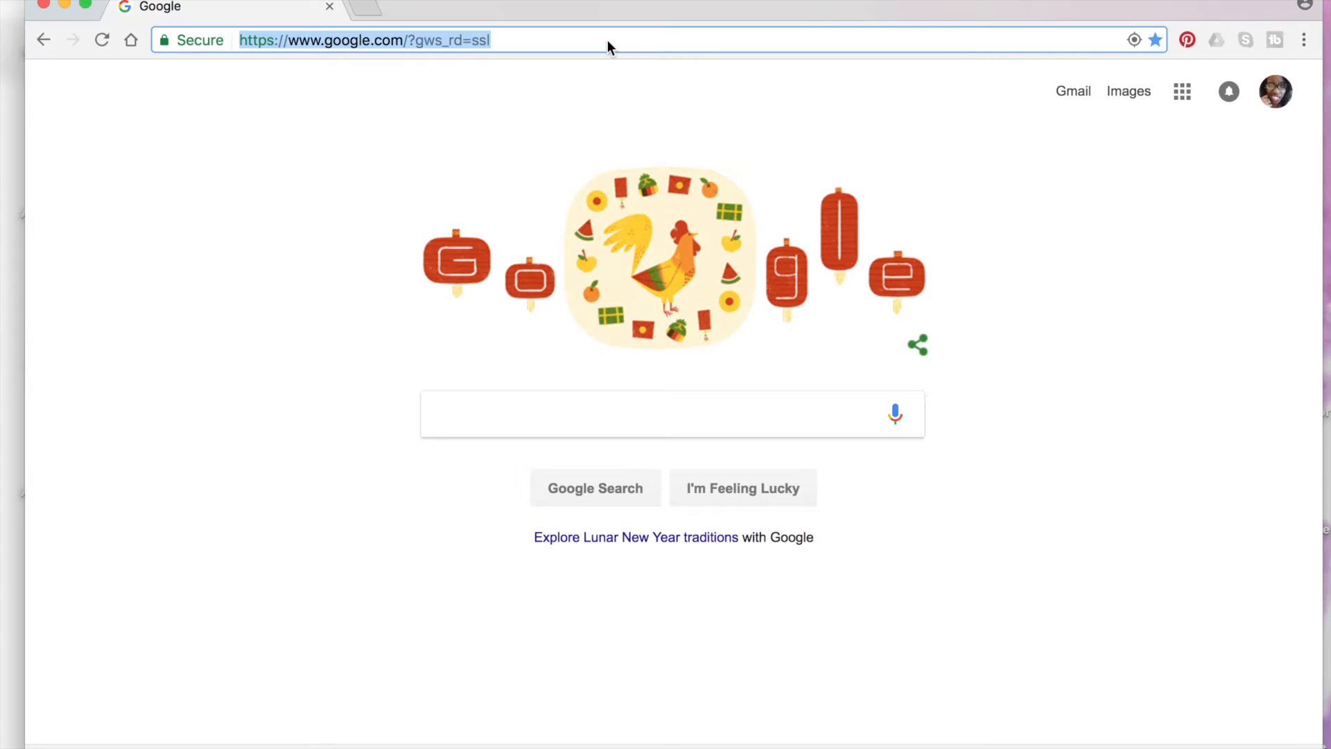
Go to youtube.com and open the signed-in account's own channel page.
text(youtube.com)
key(Return)
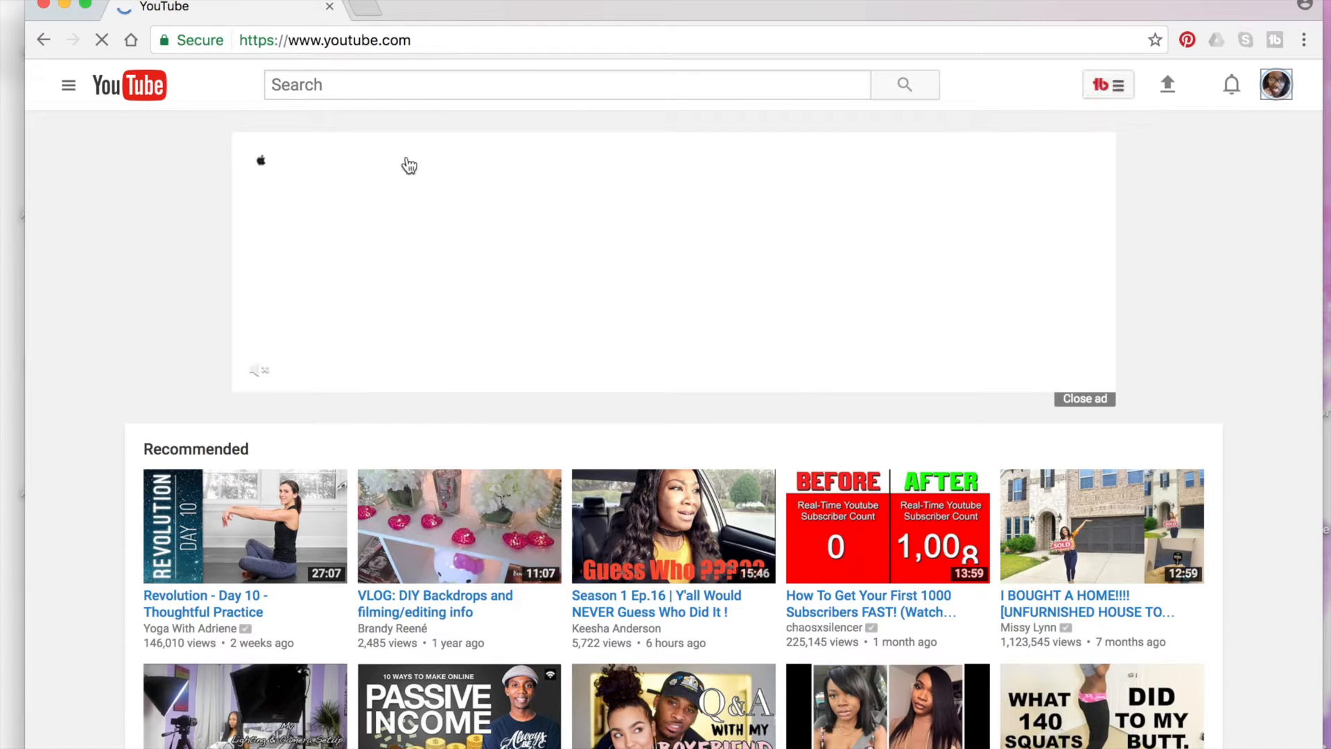
click(69, 93)
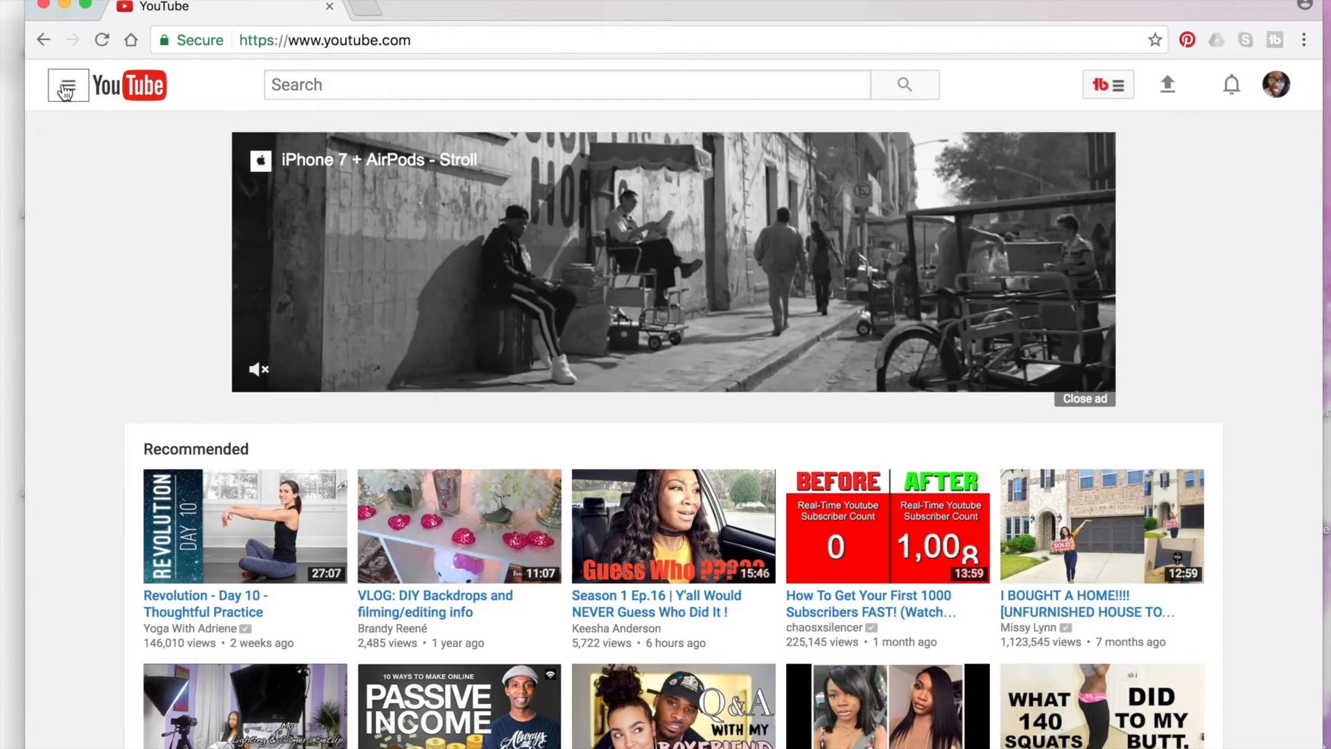
click(77, 90)
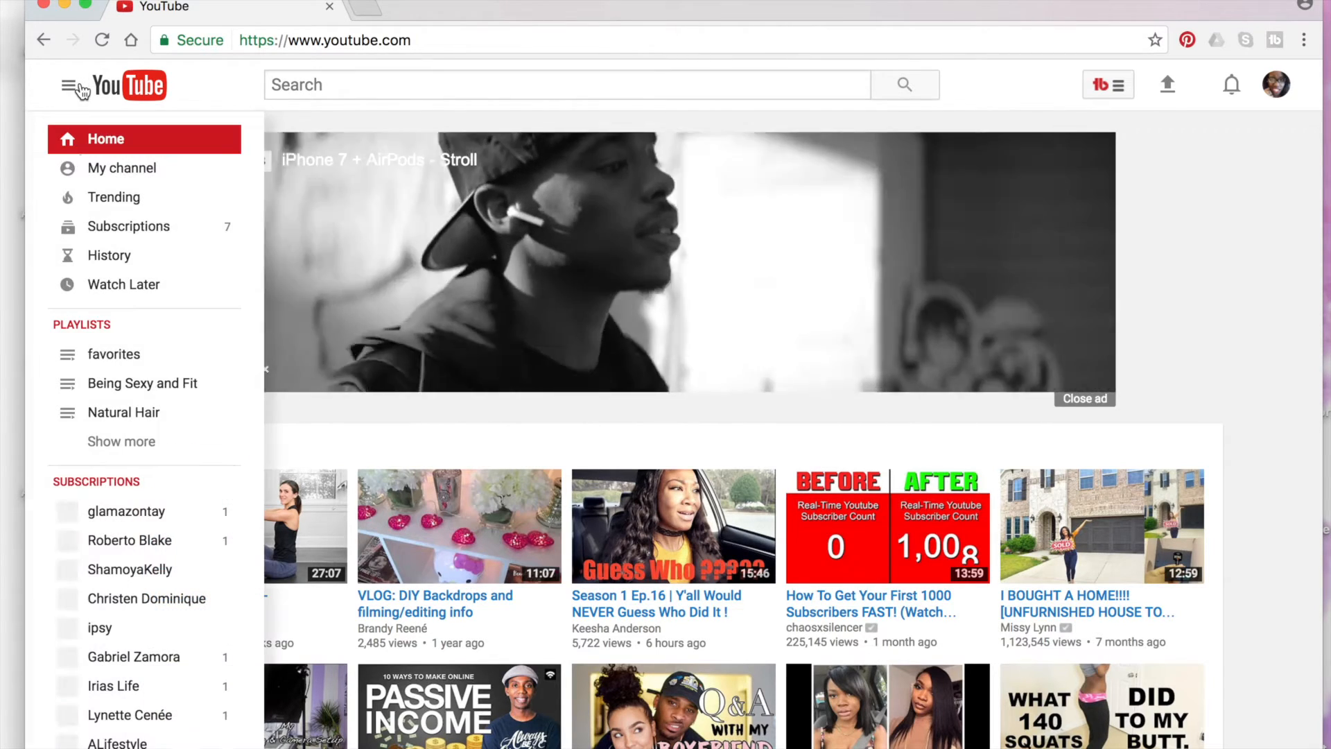
click(97, 172)
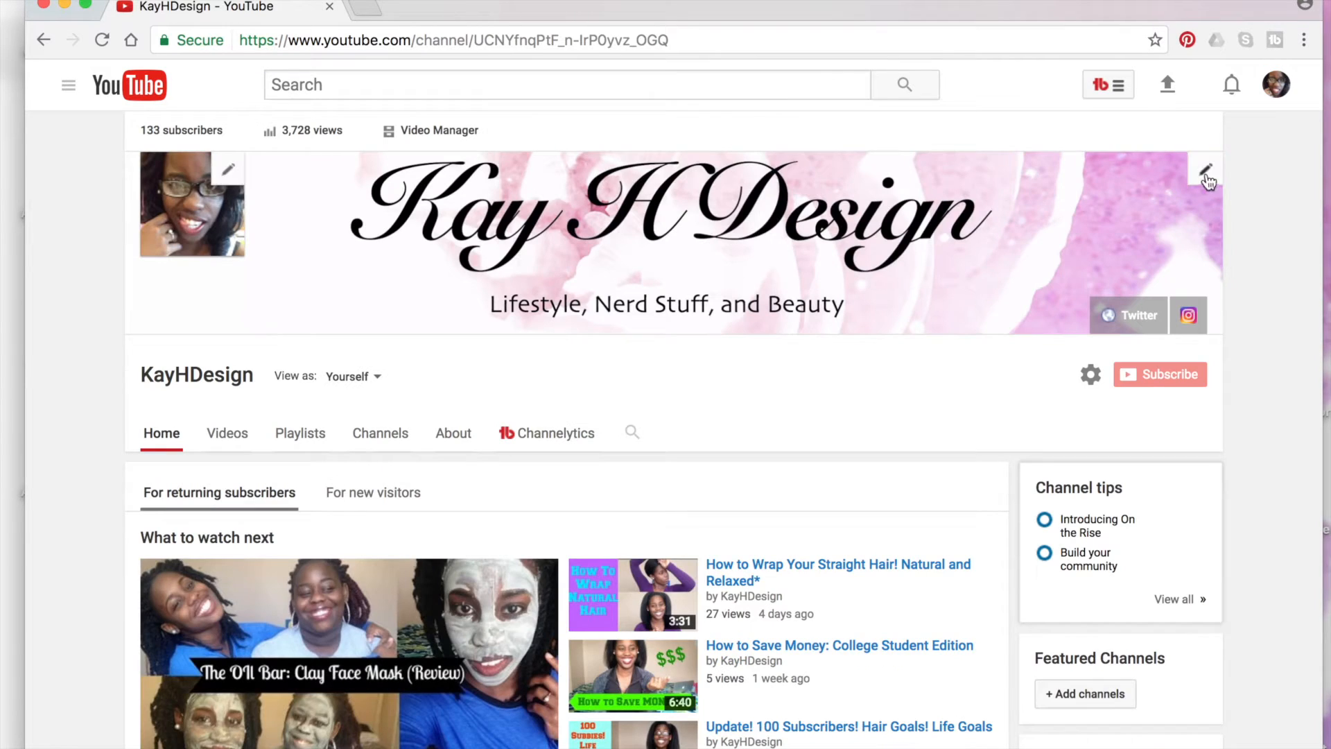
Start editing the channel art and open the "How to create channel art" help page.
click(1206, 173)
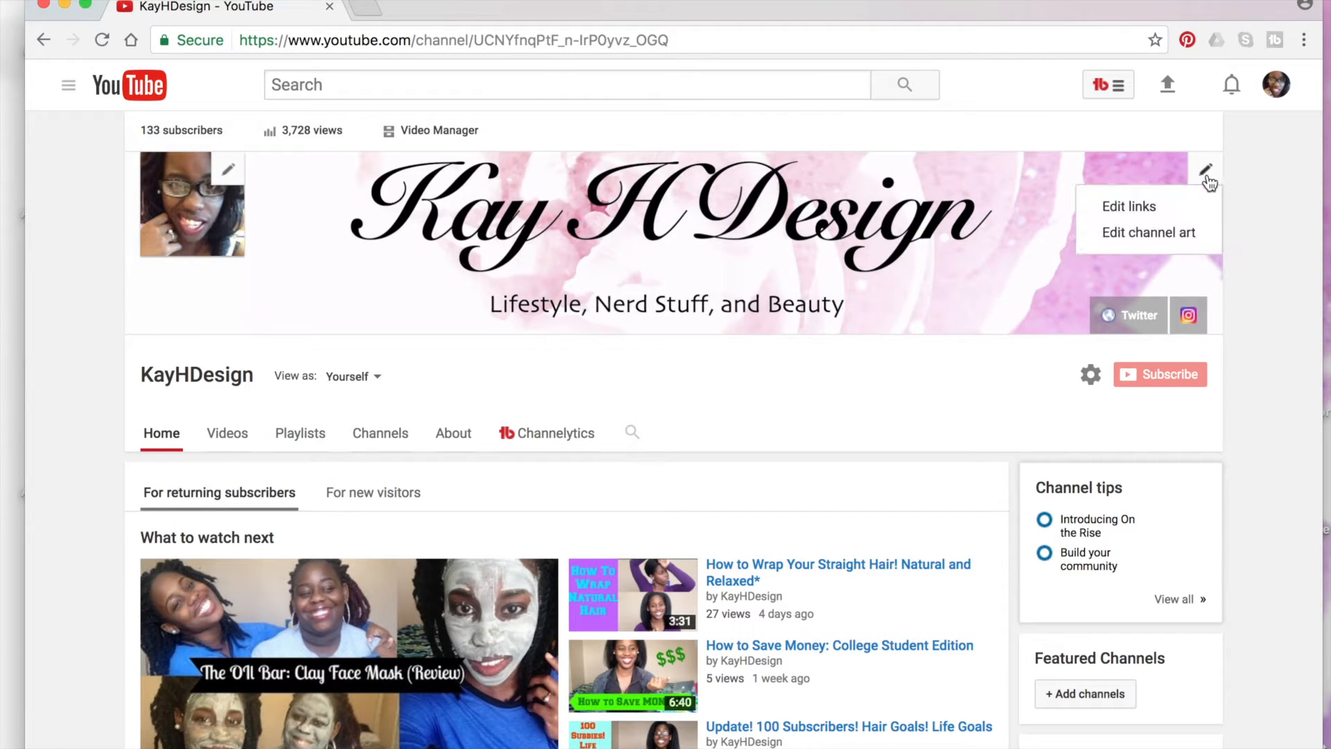
click(1172, 237)
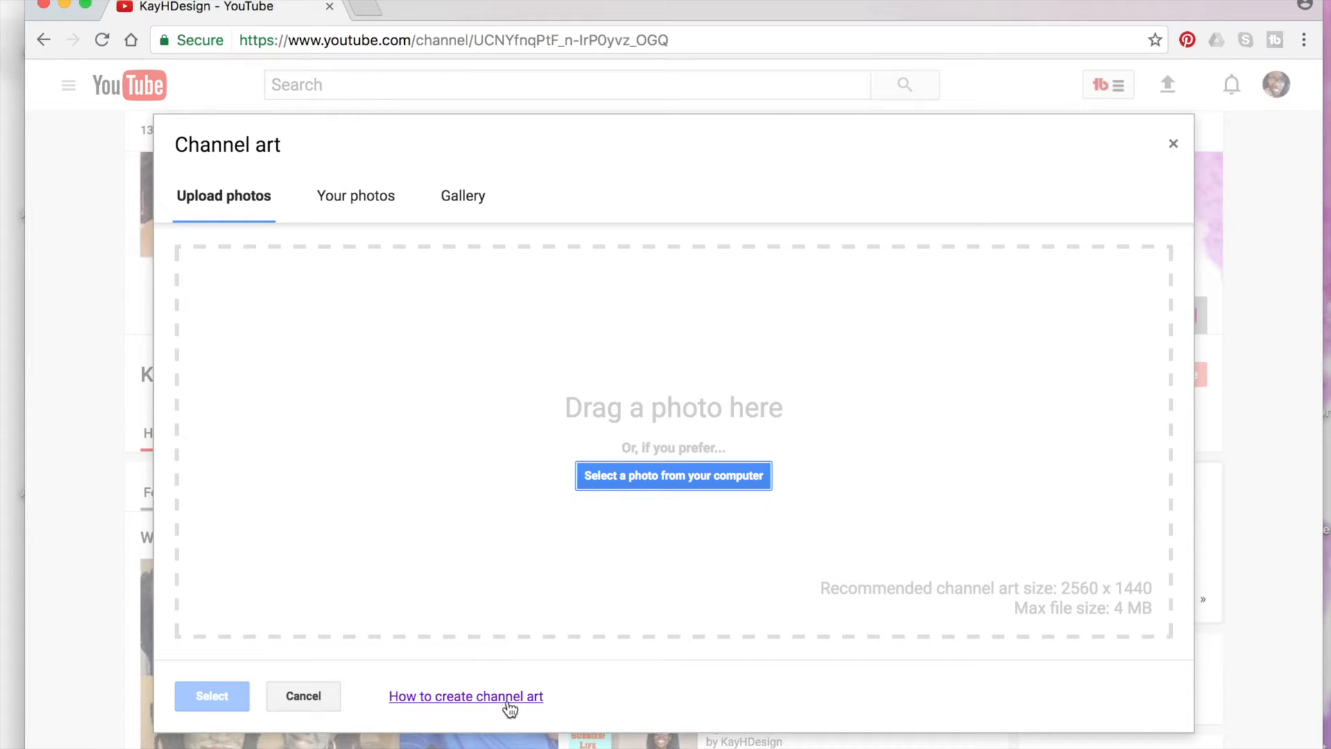
click(508, 699)
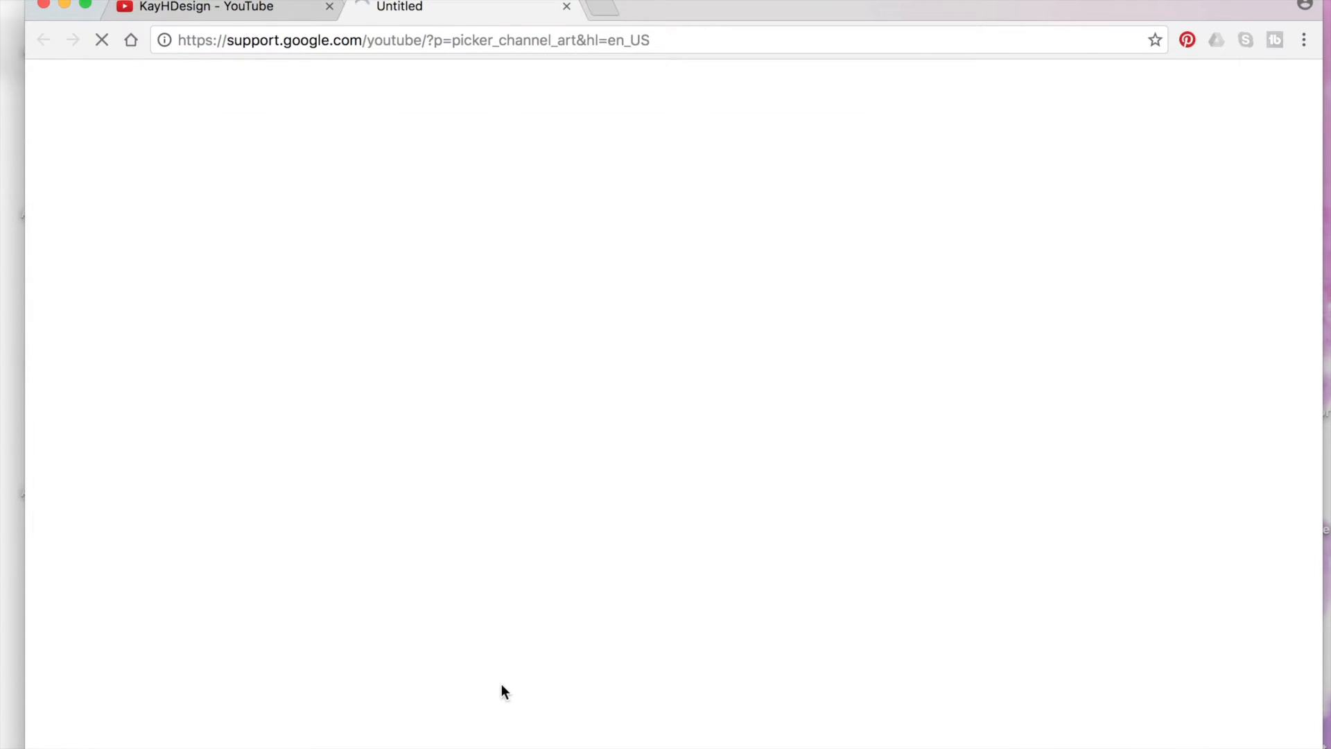
Expand "Image guidelines for channel art", download the Channel Art Templates, and select the Channel Art Templates folder in Downloads.
scroll(639, 452, down, 6)
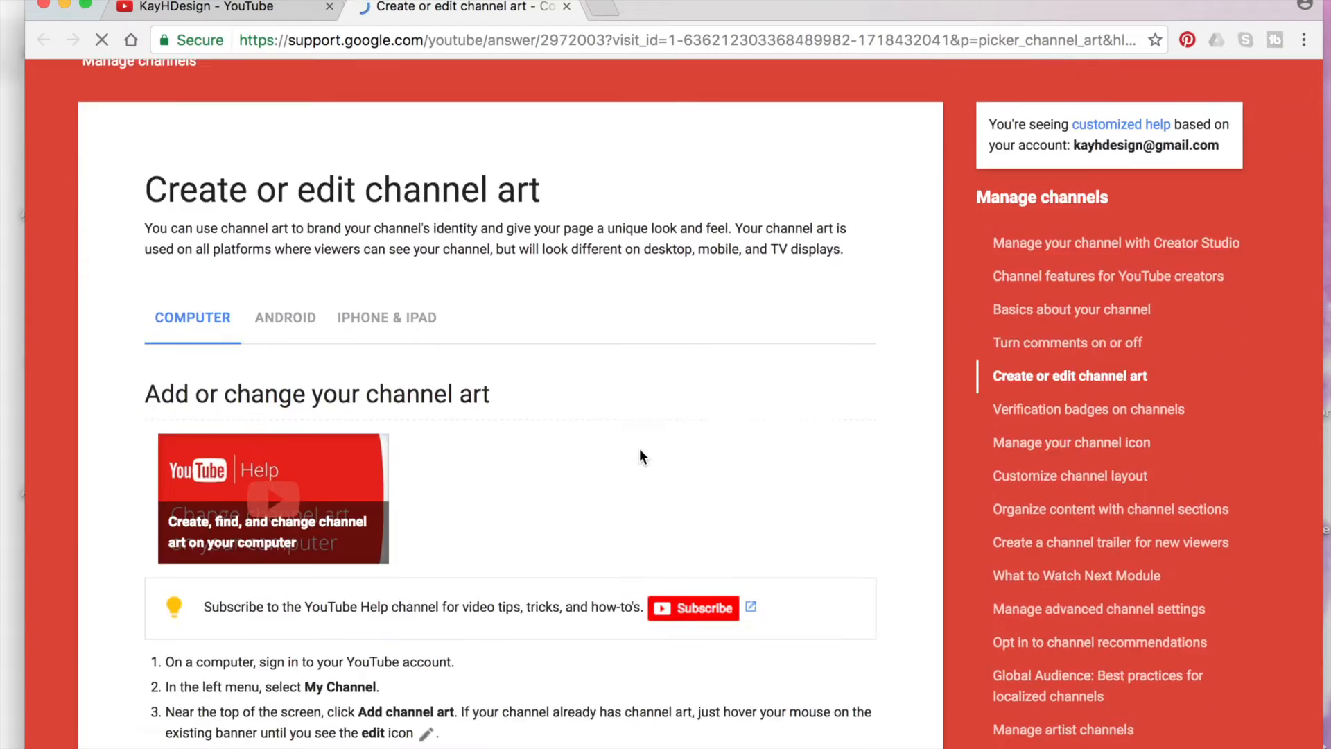
scroll(639, 452, down, 2)
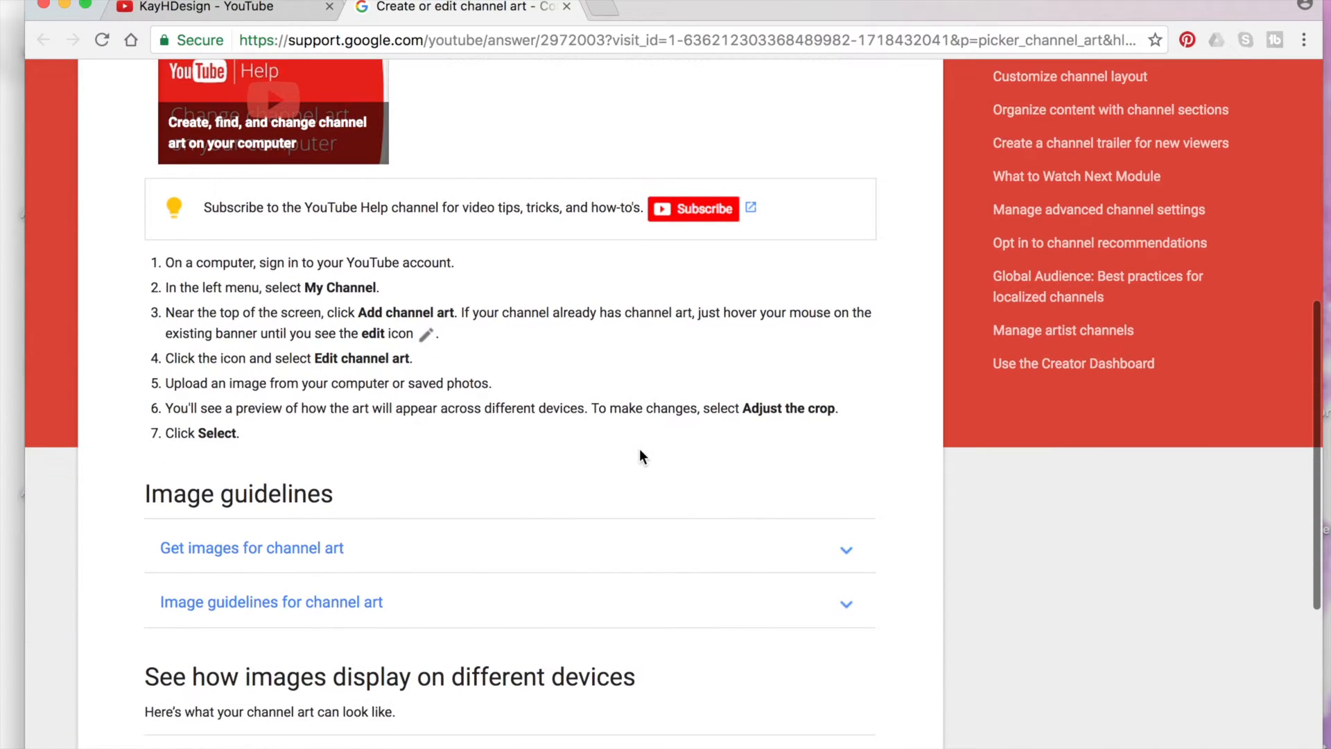
click(845, 606)
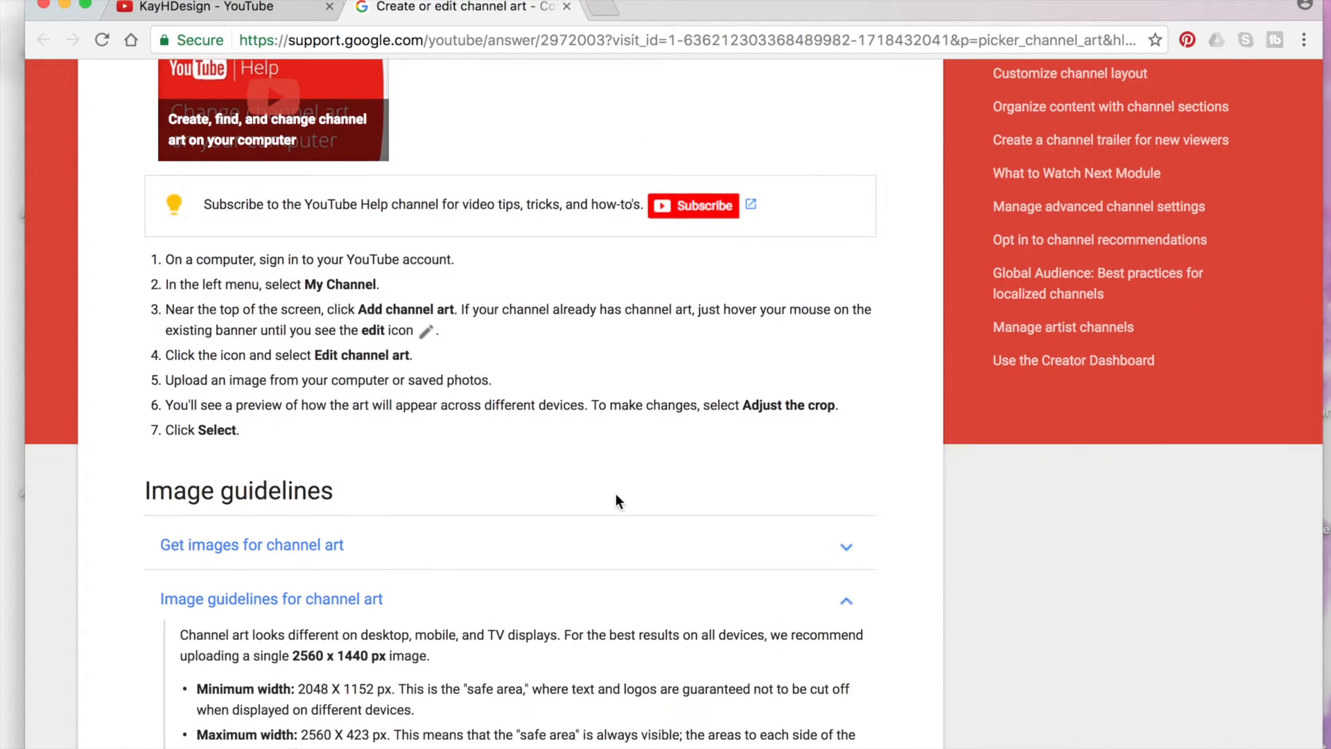
scroll(615, 493, down, 3)
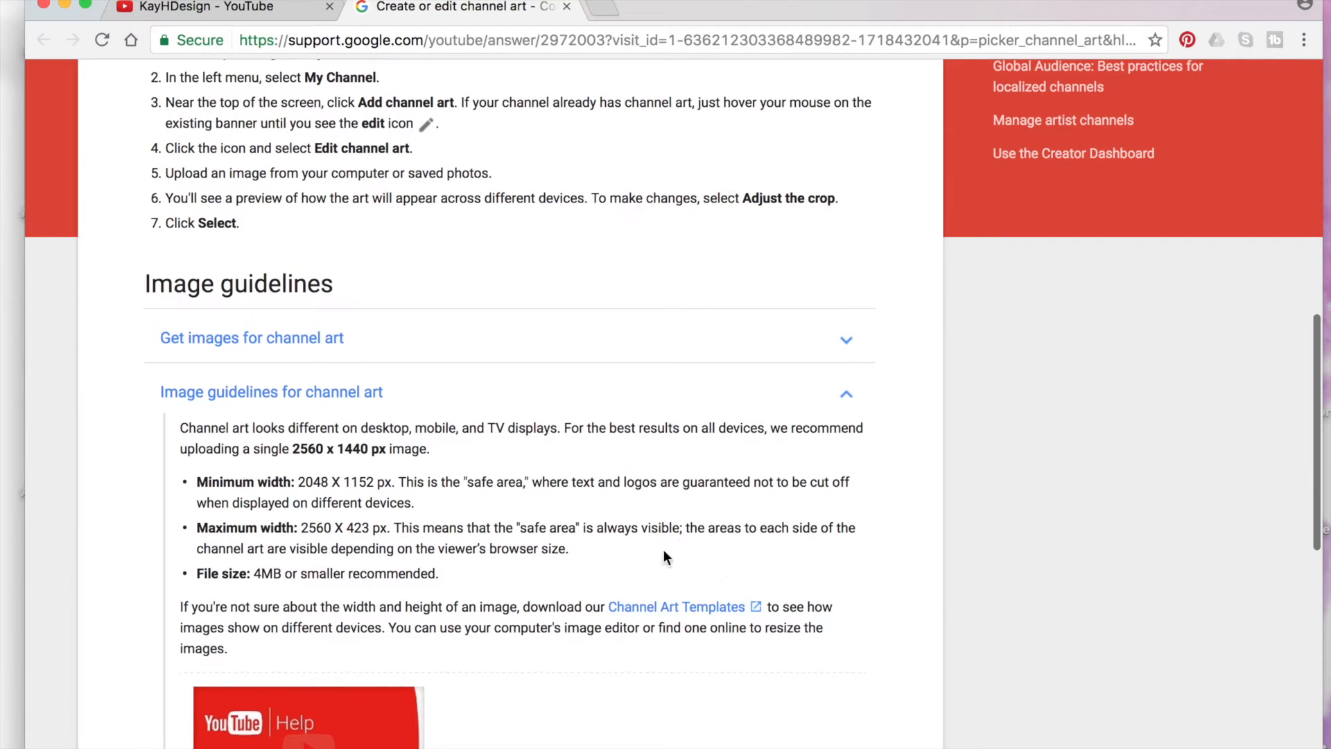
click(711, 608)
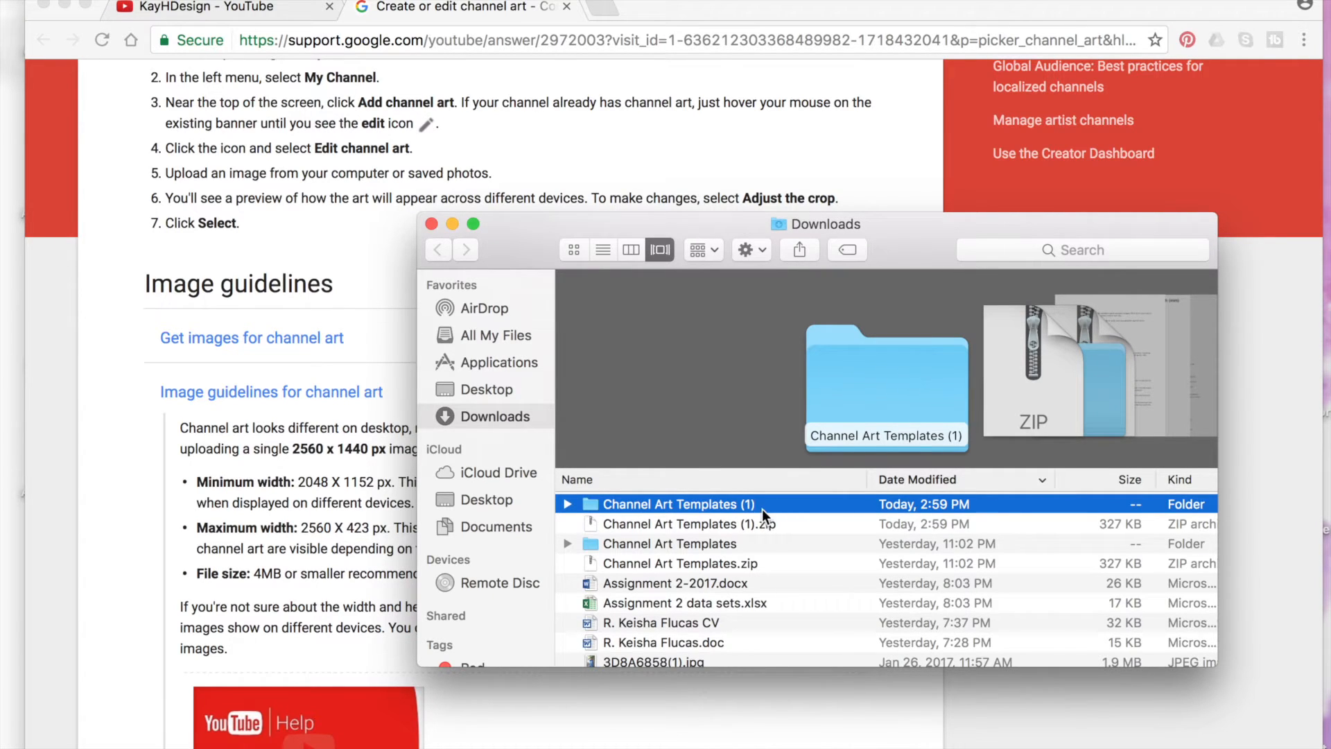
click(730, 546)
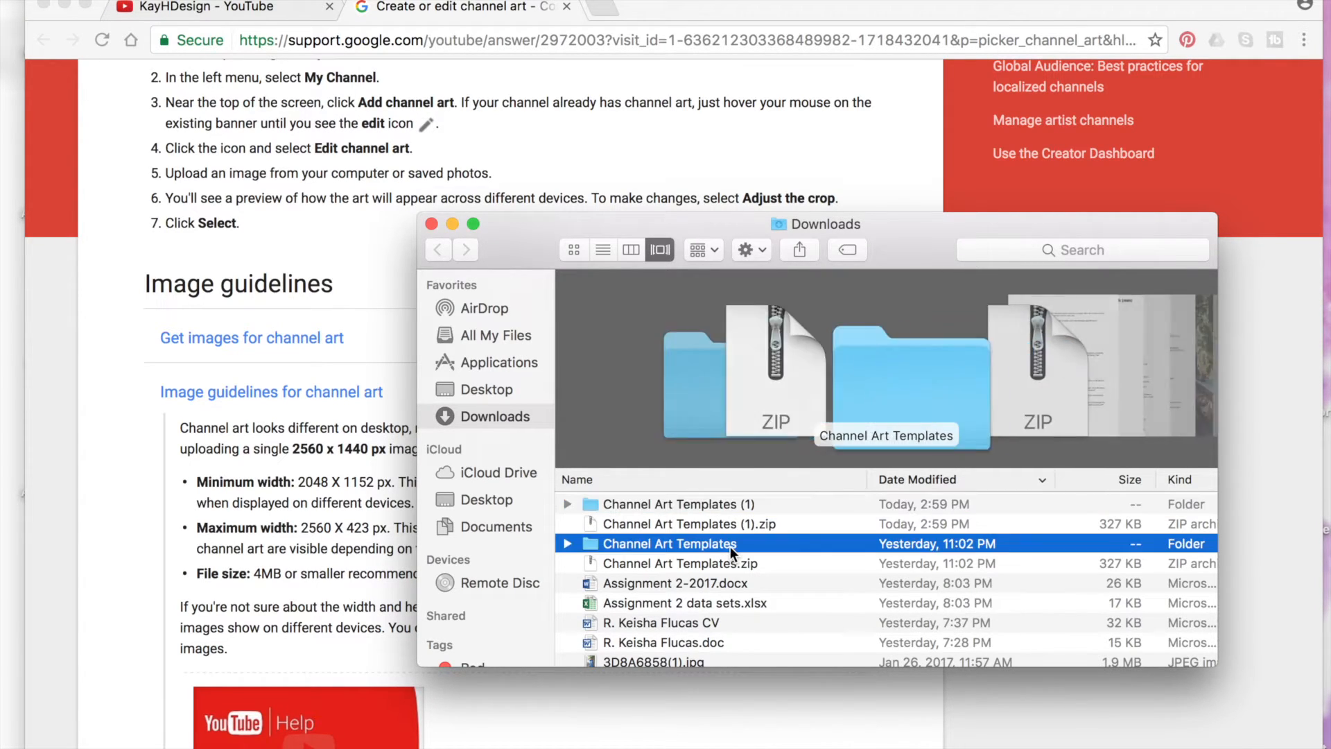
Open picmonkey.com in a new browser tab.
click(605, 10)
click(604, 10)
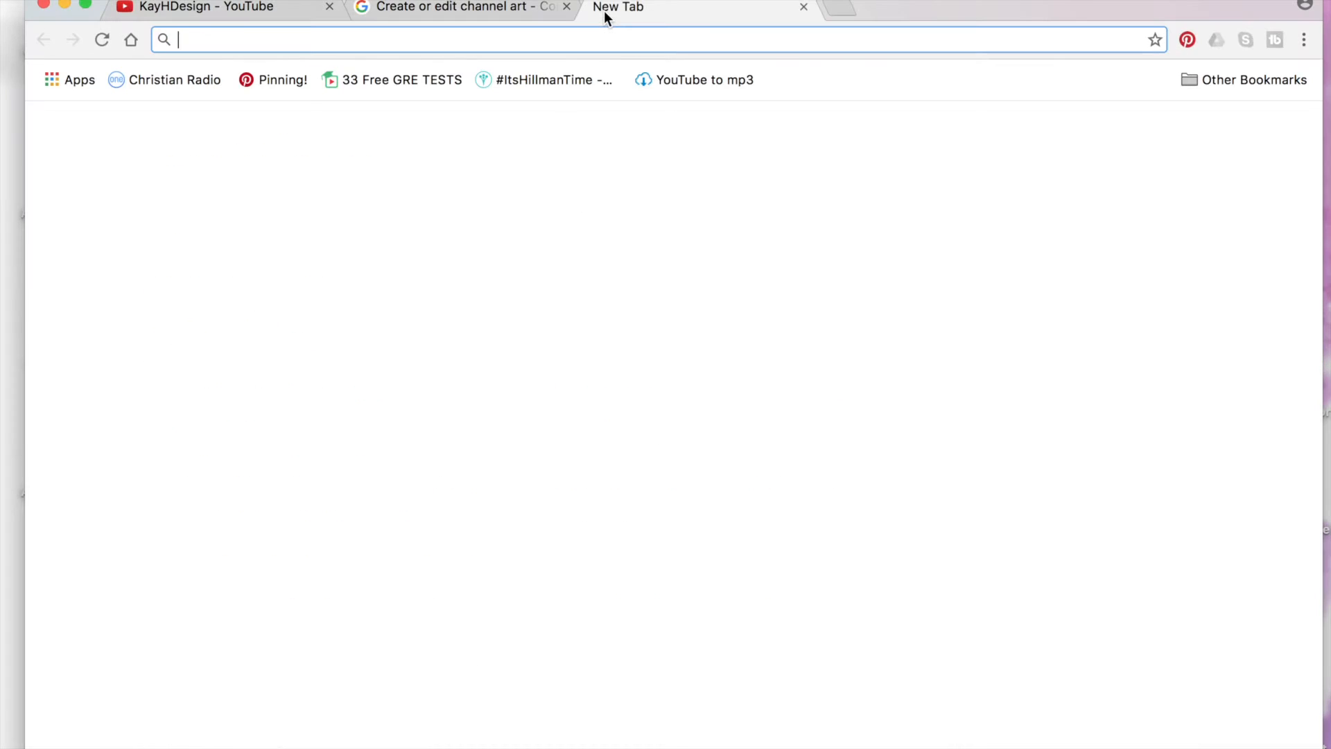
text(picmonkey.com)
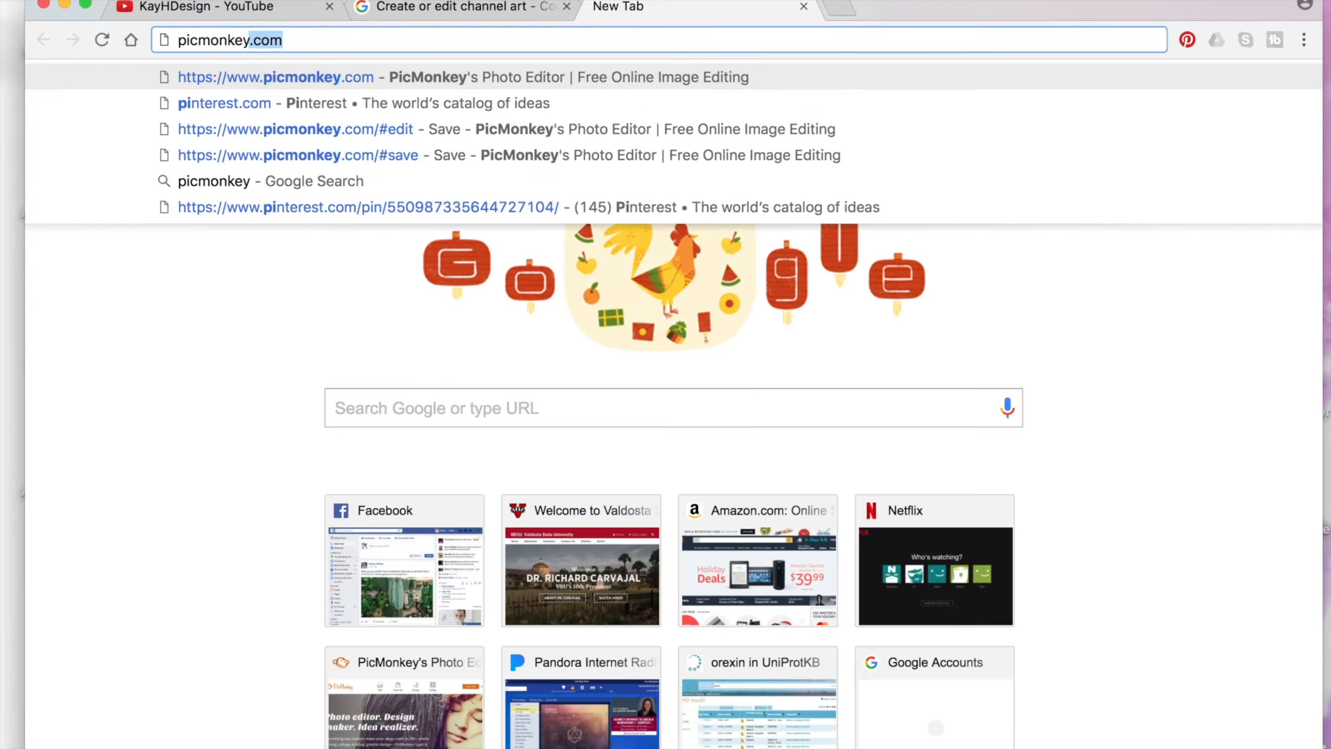
key(Return)
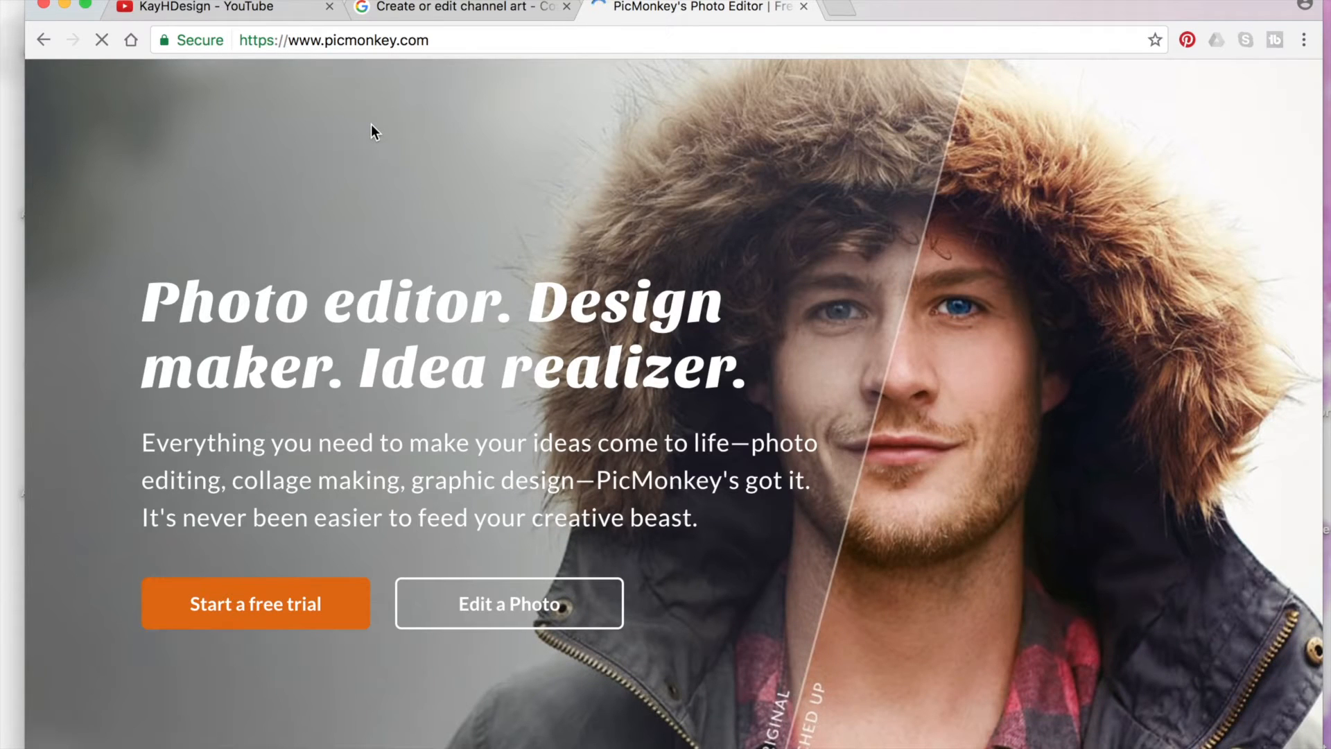
Open the PNG template from the Channel Art Templates folder in Downloads for photo editing.
mouse_move(518, 87)
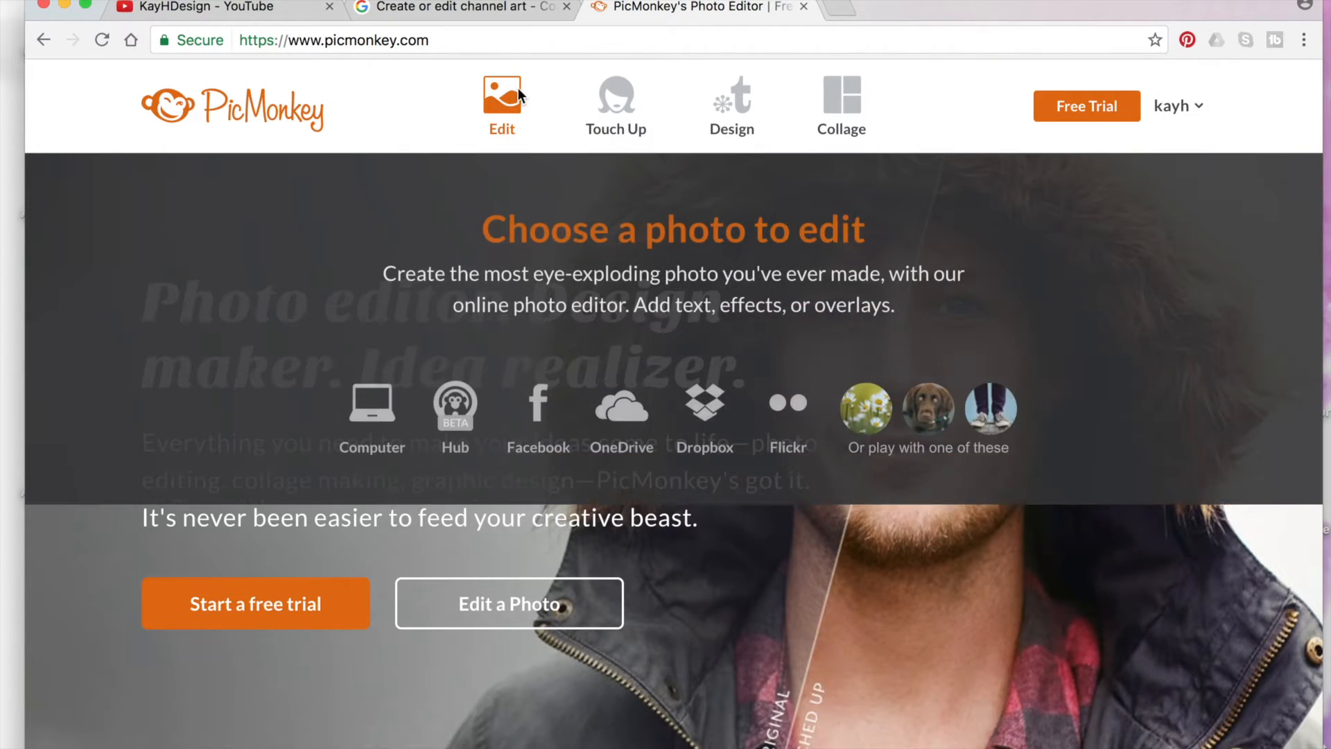
click(372, 409)
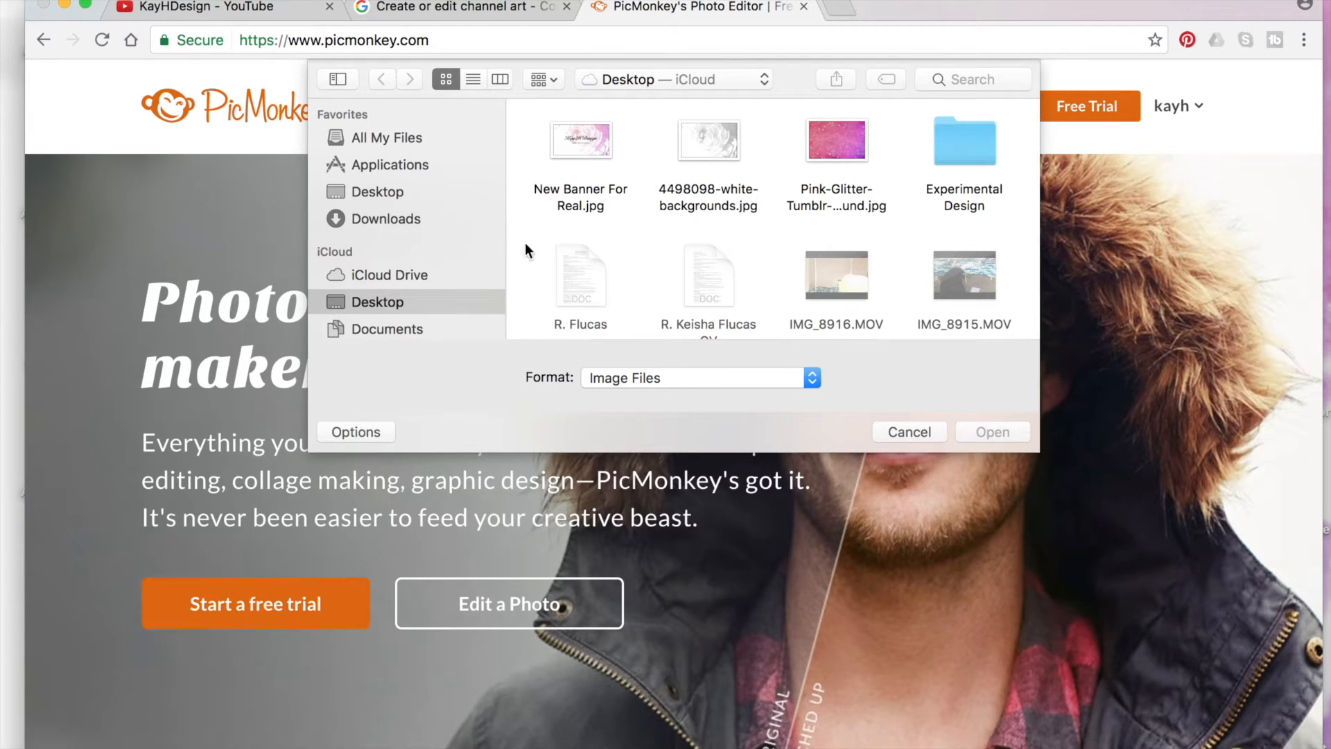
click(411, 214)
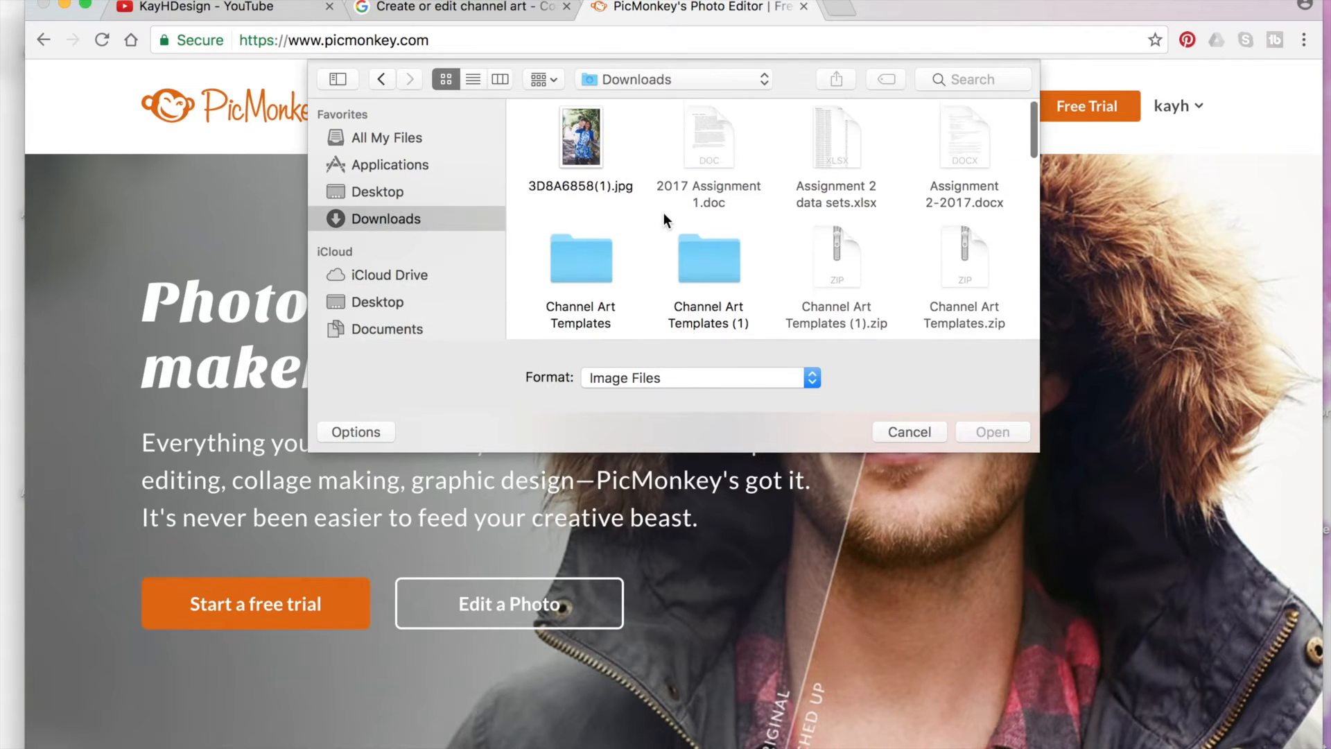
scroll(624, 222, down, 1)
double_click(589, 231)
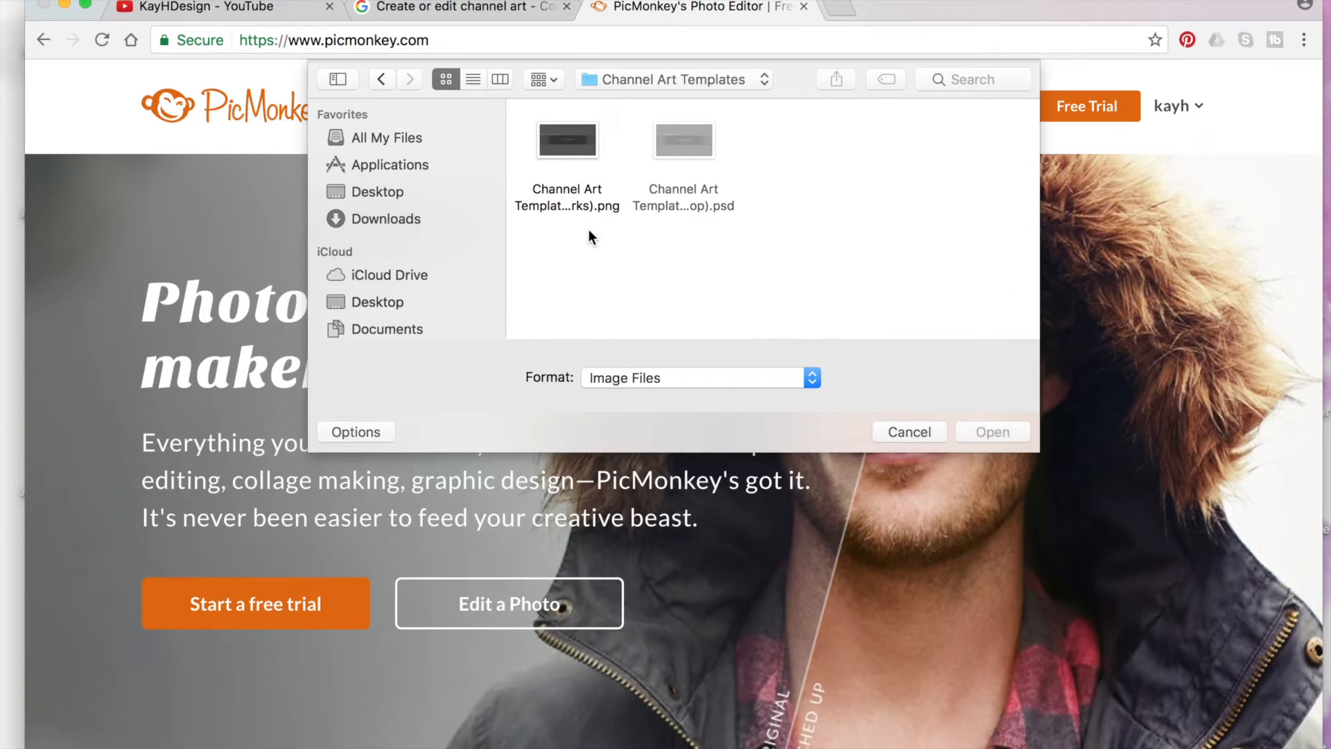
double_click(584, 139)
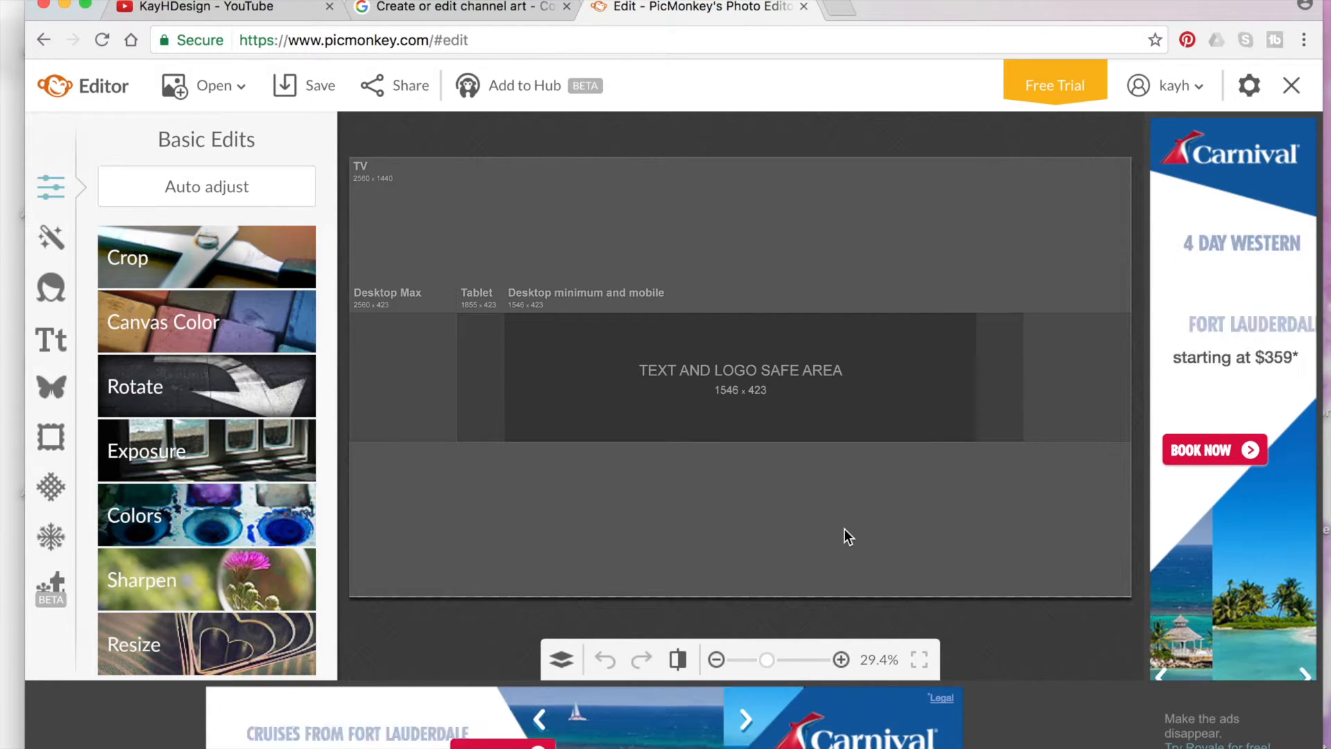
Add a Geometric rectangle overlay and stretch it into a horizontal bar along the upper edge of the text and logo safe area.
click(53, 387)
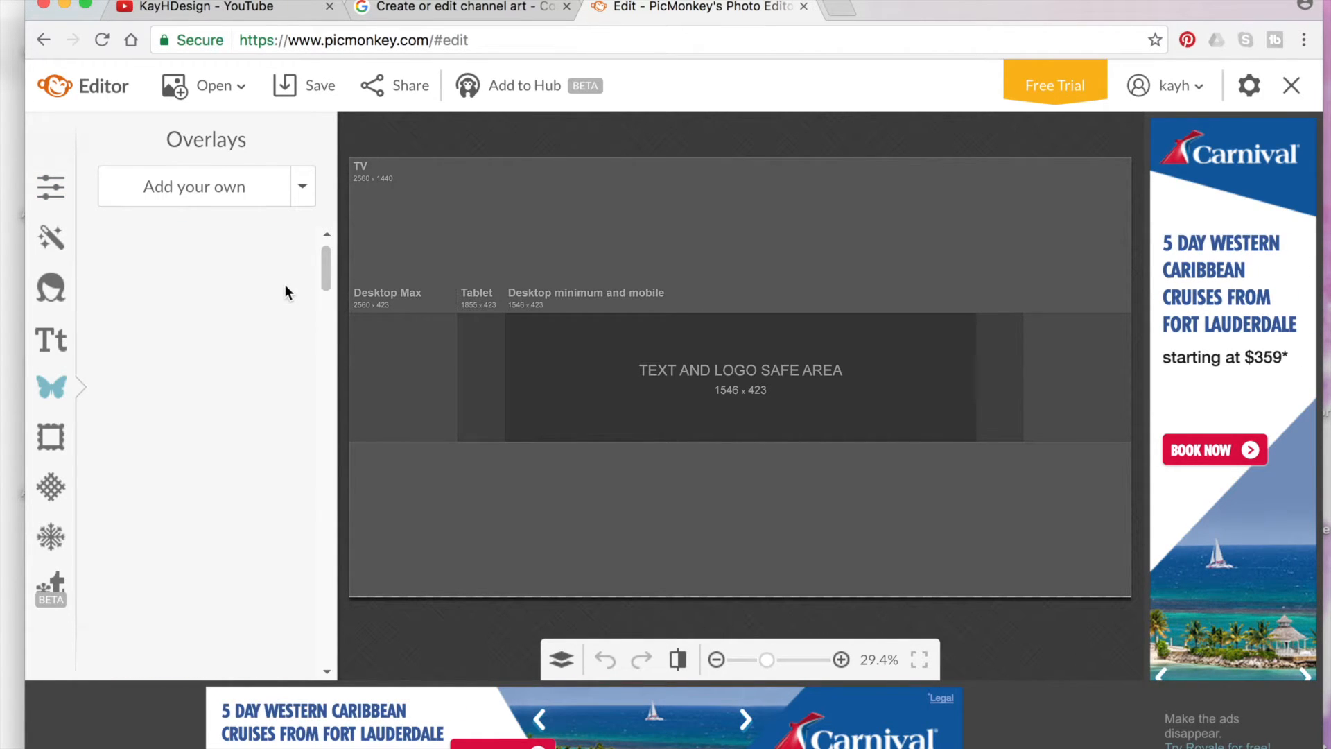
mouse_move(325, 268)
mouse_down()
mouse_move(322, 322)
mouse_move(323, 305)
mouse_up()
click(233, 339)
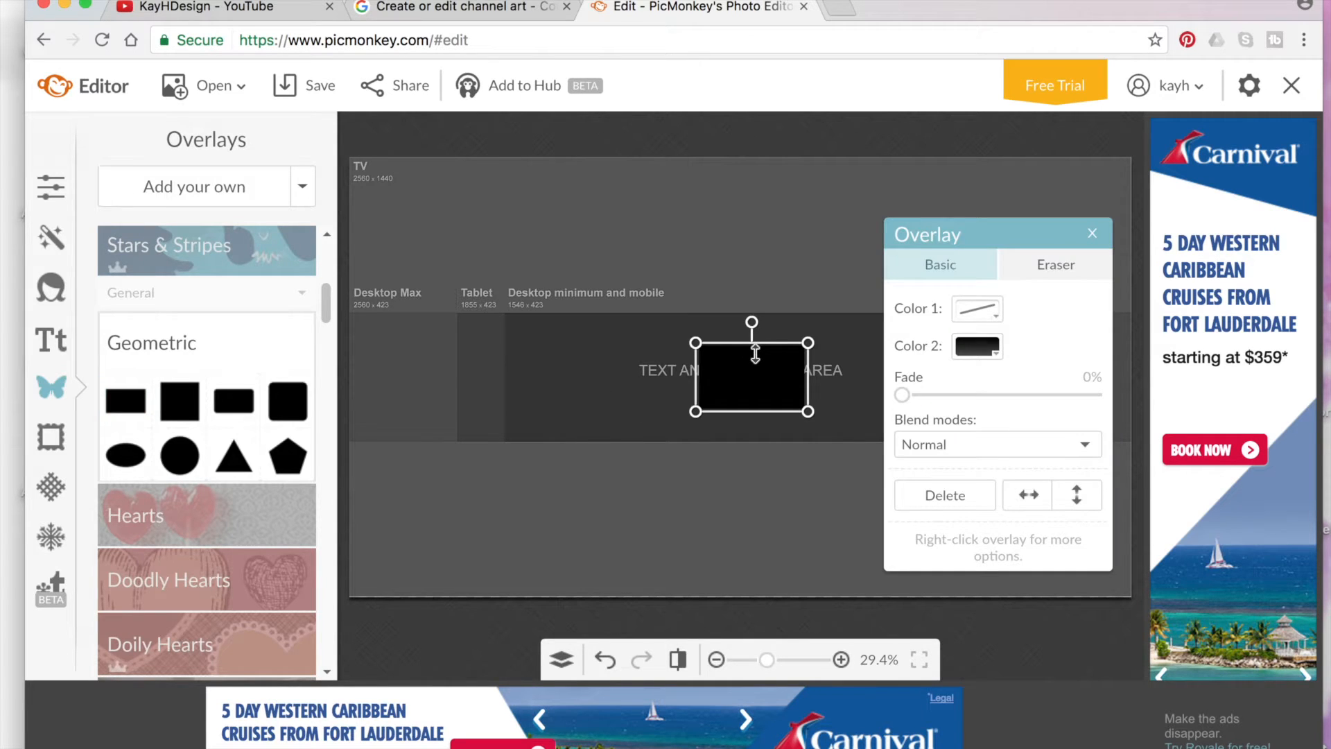
drag(714, 375, 519, 276)
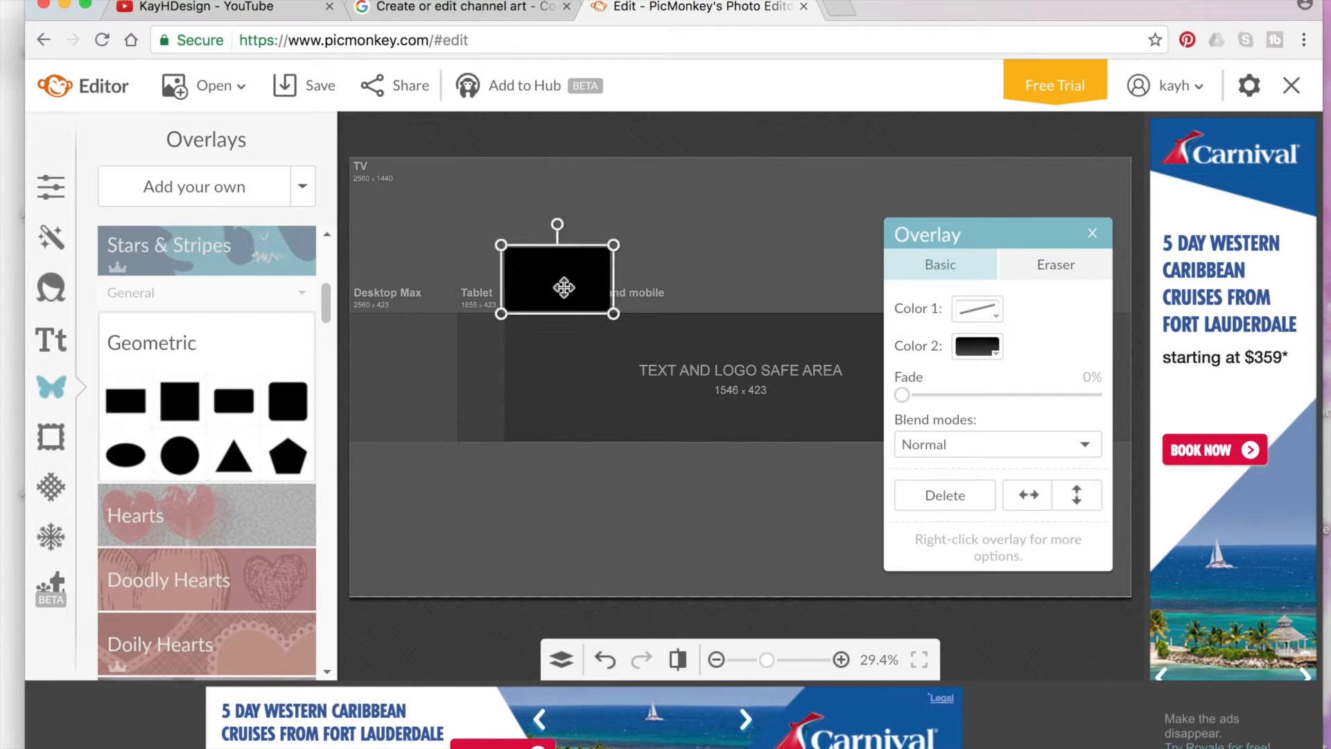
drag(619, 283, 1048, 272)
drag(499, 278, 437, 261)
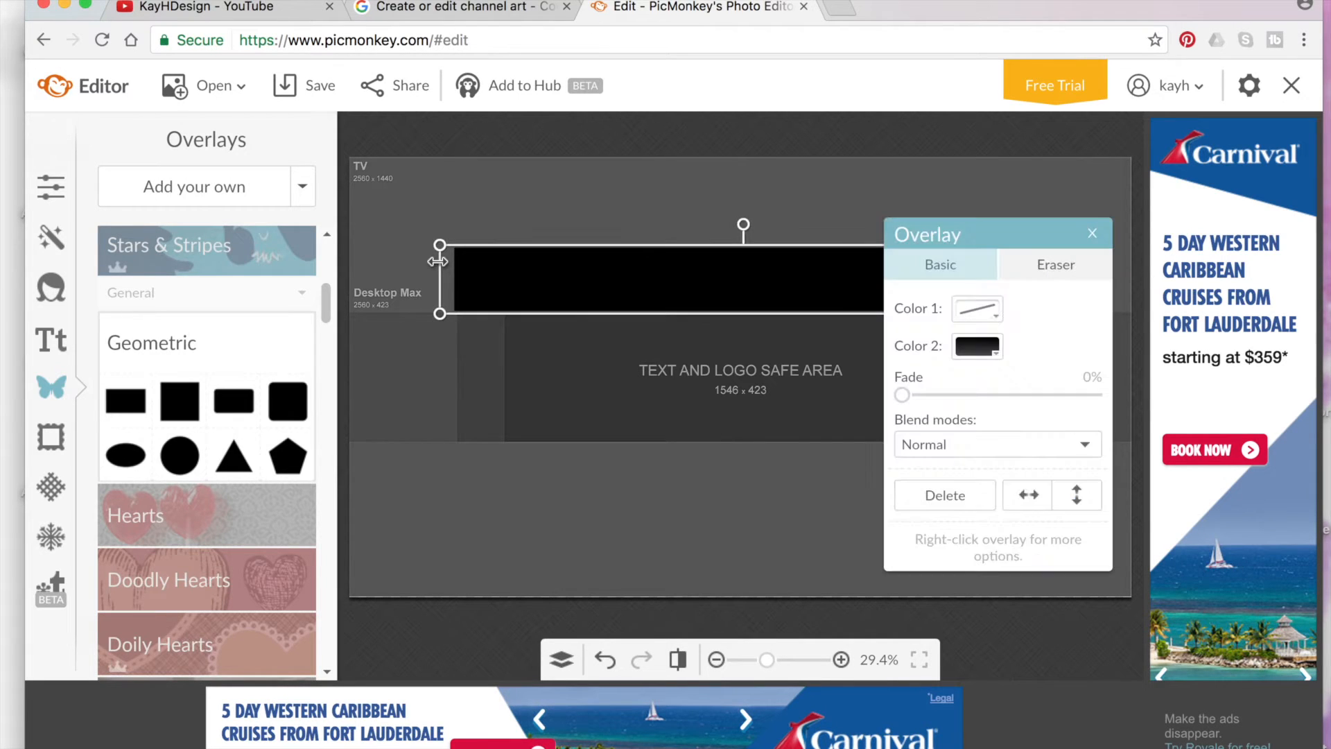
Duplicate the horizontal bar and place the copy along the lower edge of the safe area.
right_click(588, 255)
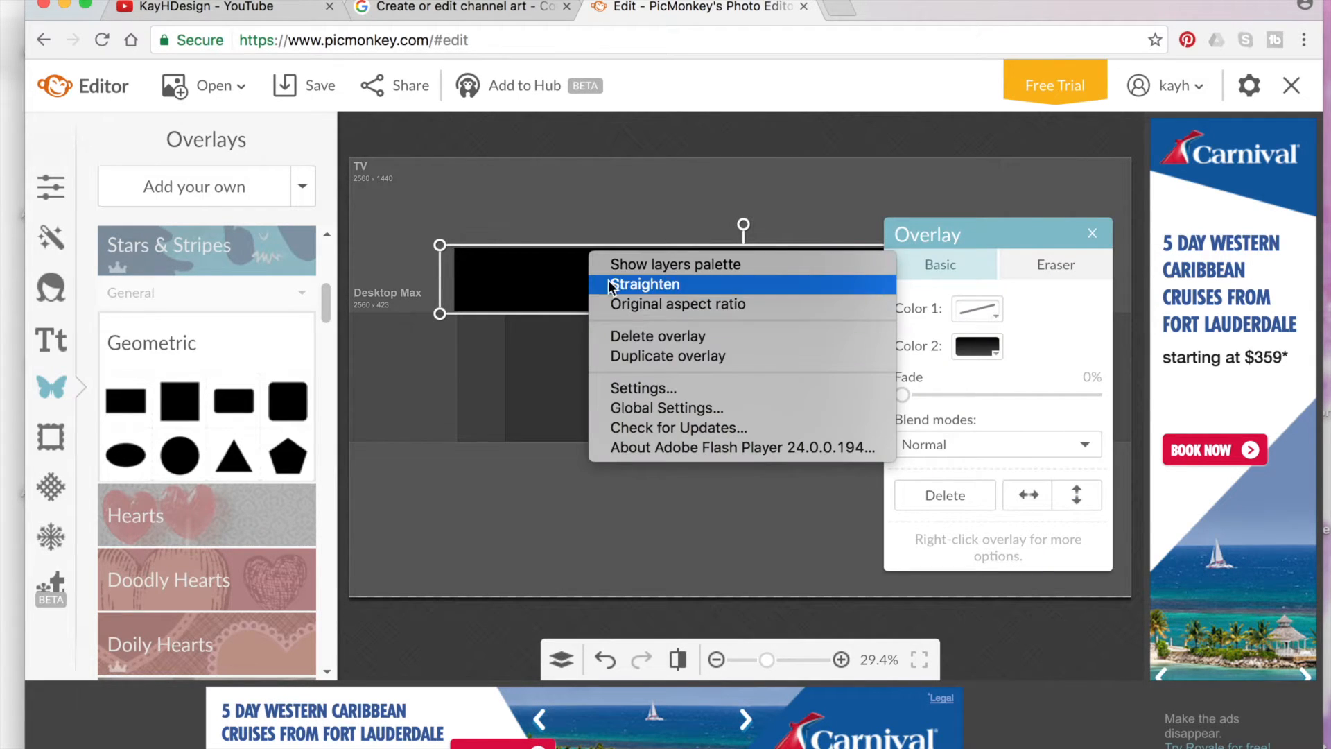
click(632, 357)
drag(591, 291, 583, 477)
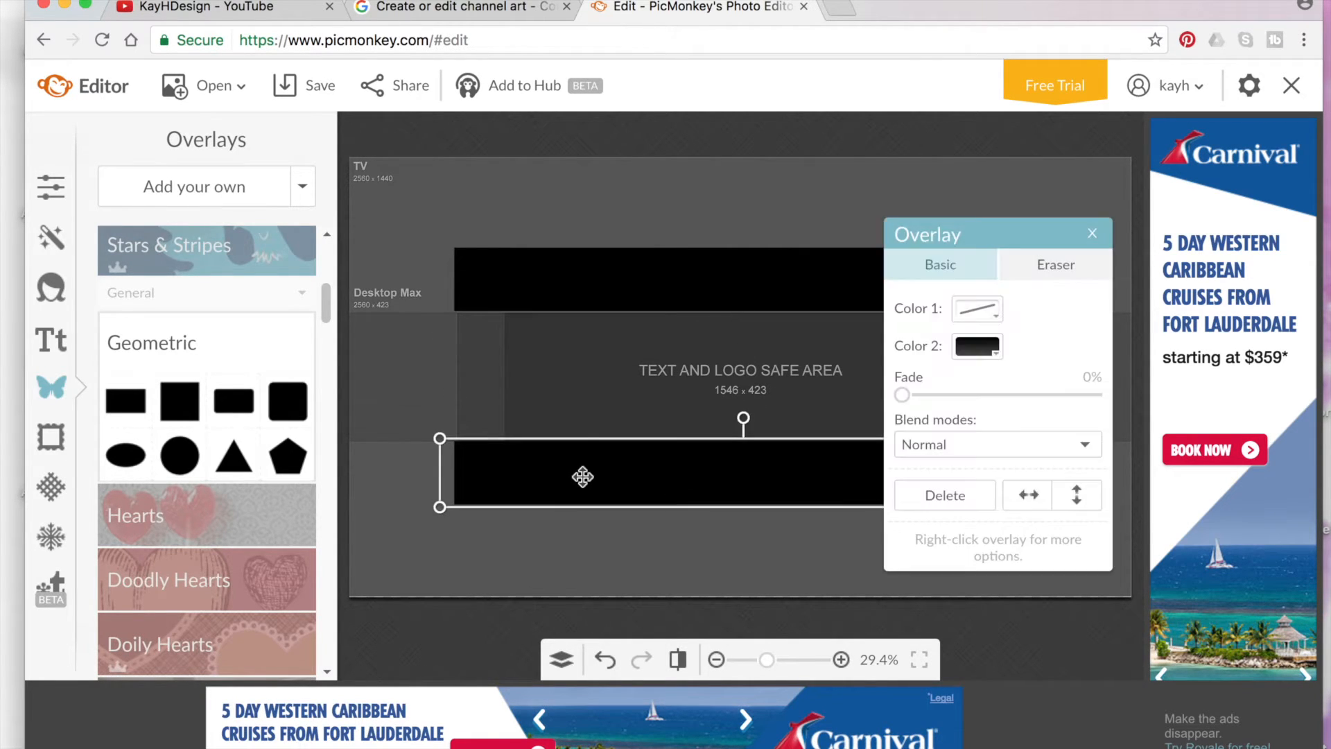
Add another Geometric rectangle and stretch it into a tall vertical bar along the left edge of the safe area.
click(133, 409)
drag(757, 363, 450, 590)
drag(467, 305, 458, 147)
Duplicate the vertical bar and place the copy along the right edge of the safe area.
right_click(472, 191)
click(570, 350)
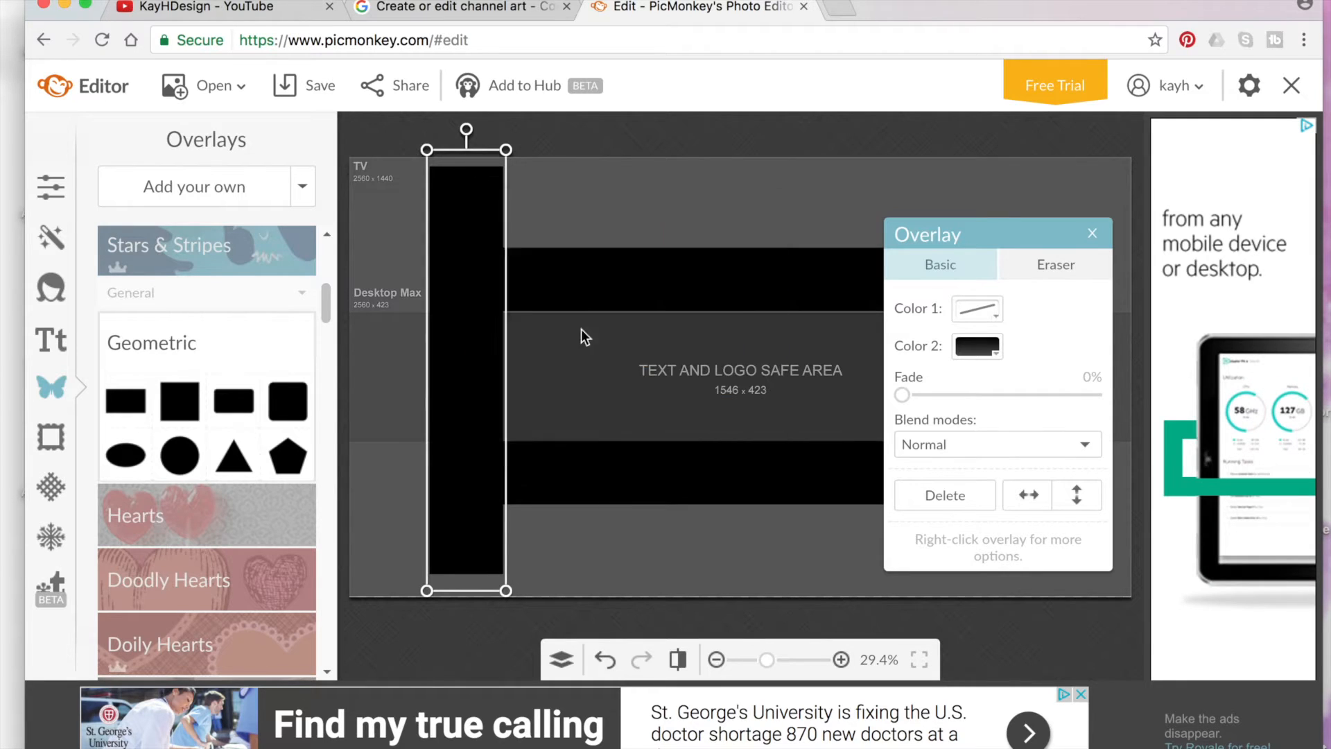
drag(493, 276, 1032, 278)
Close the overlay settings and shift the upper horizontal bar slightly down, then deselect it.
click(1092, 233)
click(642, 289)
drag(642, 289, 642, 296)
click(624, 189)
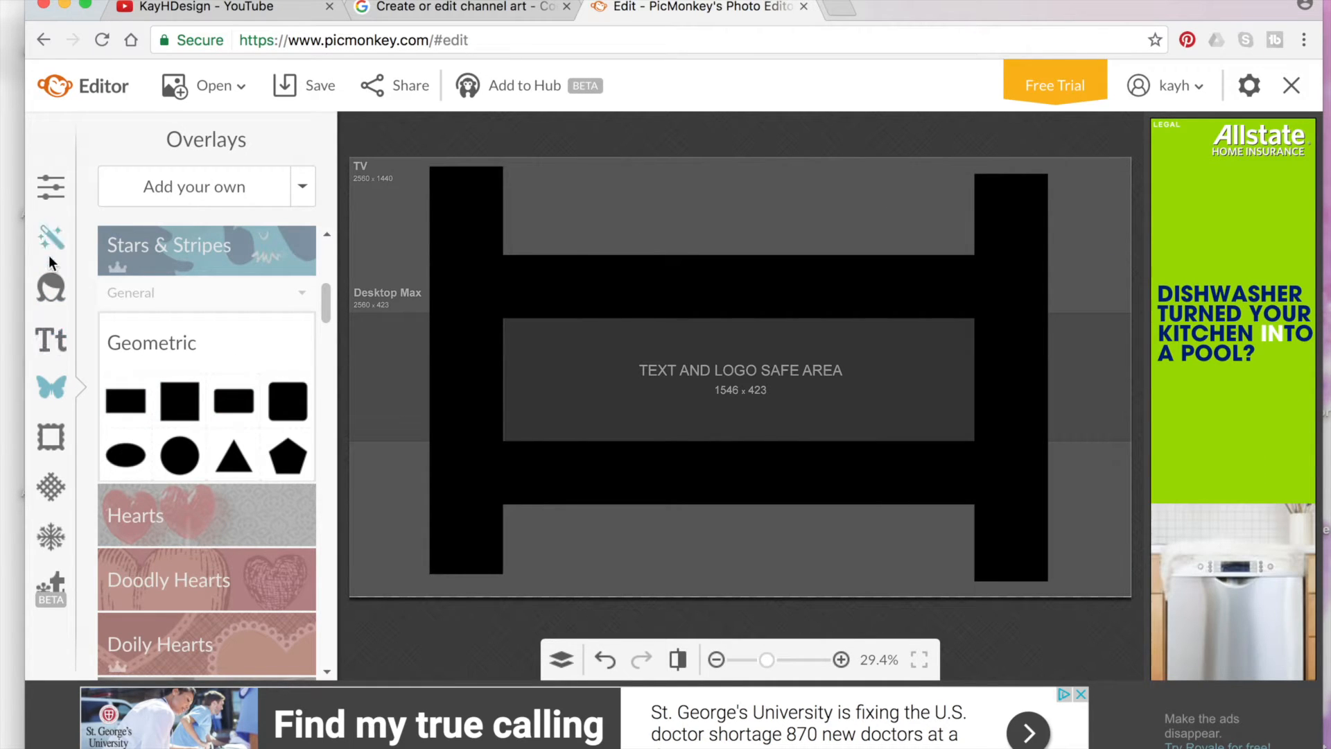
Fill the canvas behind the bars with white (ffffff) using Canvas Color and apply it.
click(52, 194)
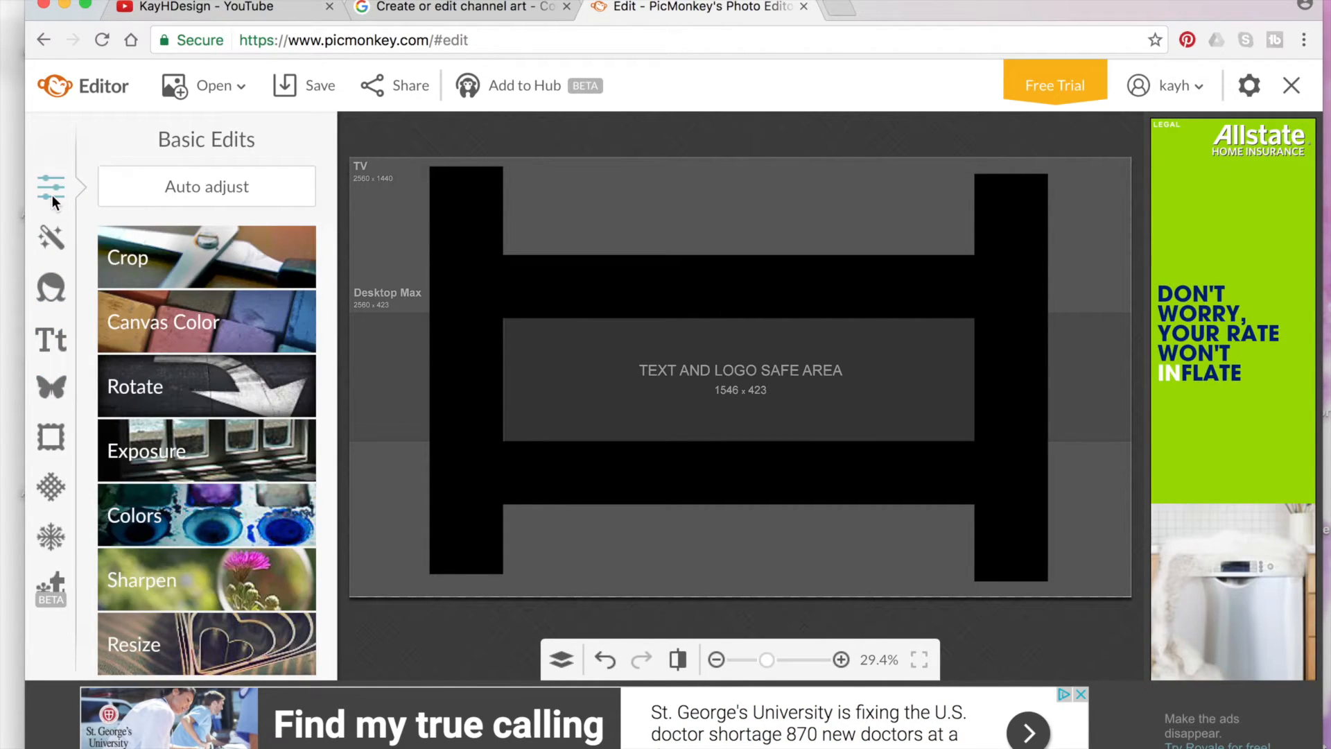
click(177, 327)
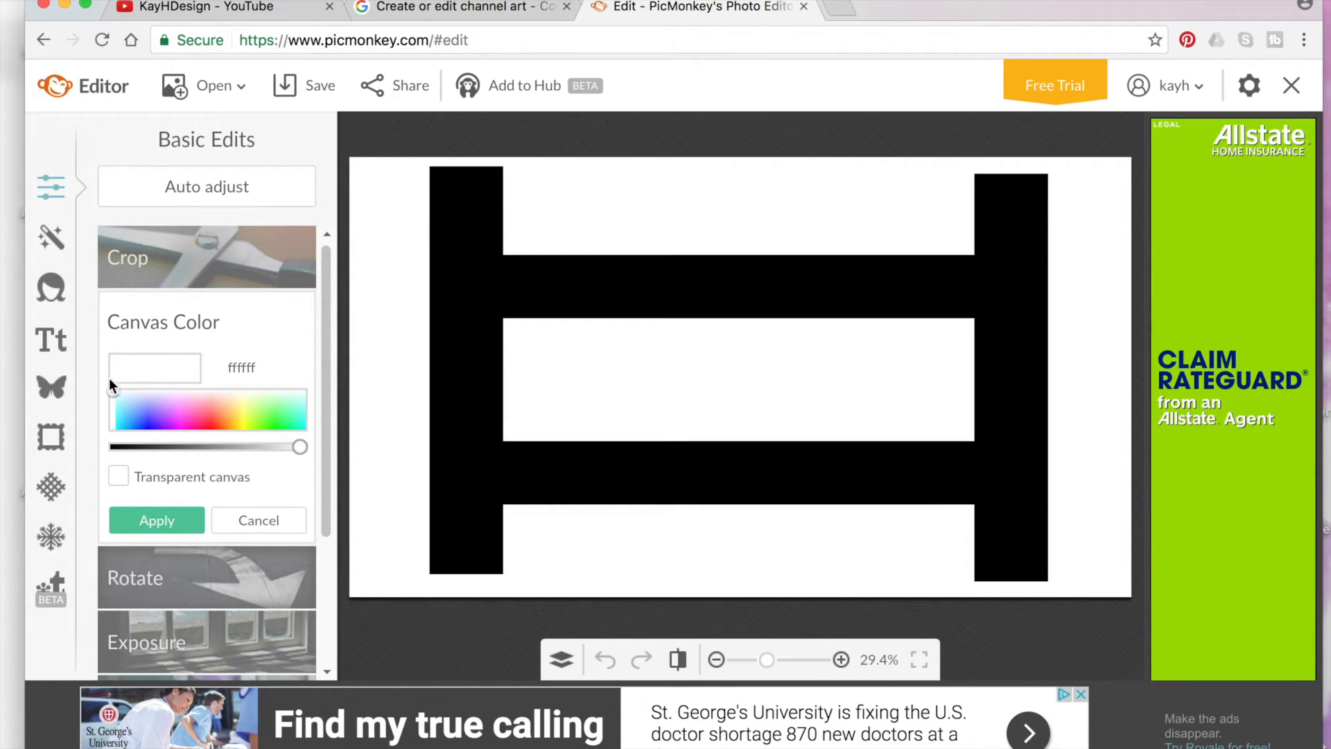
click(173, 519)
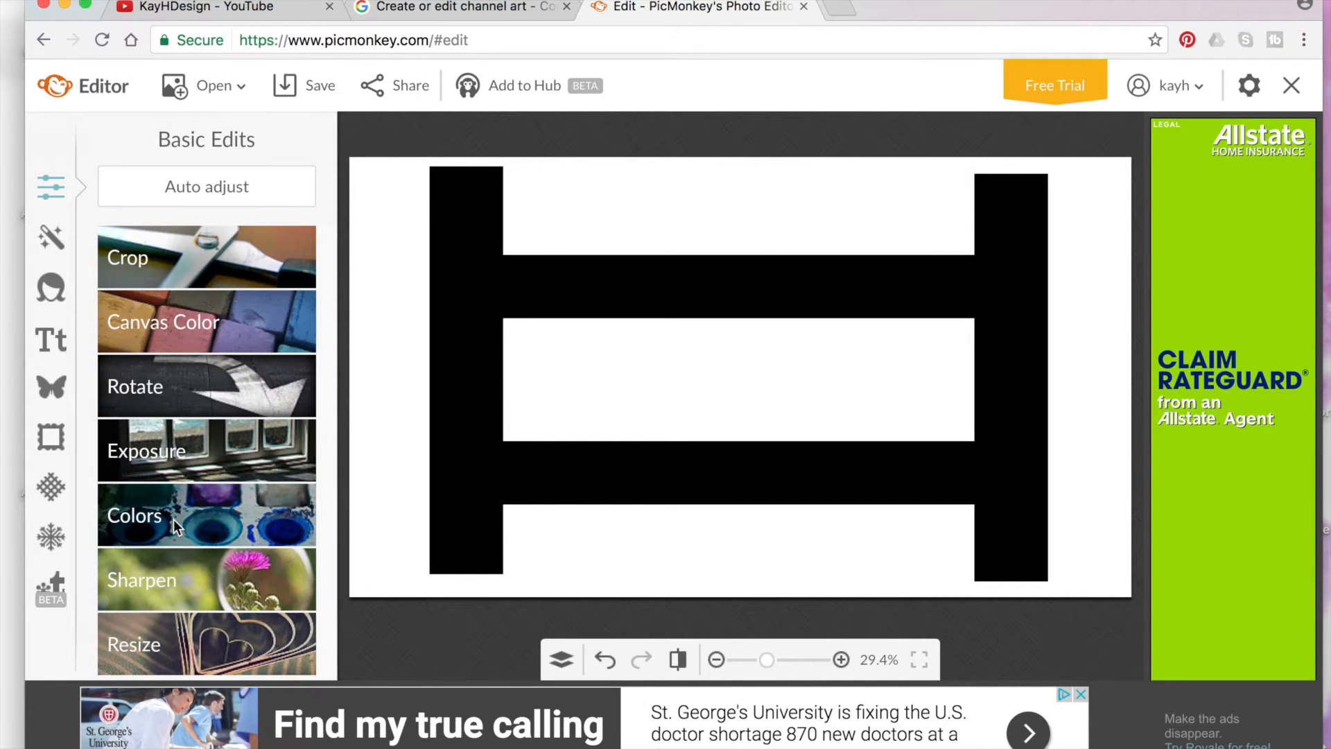
Search Google for "tumblr backgrounds" in a new browser tab.
click(838, 8)
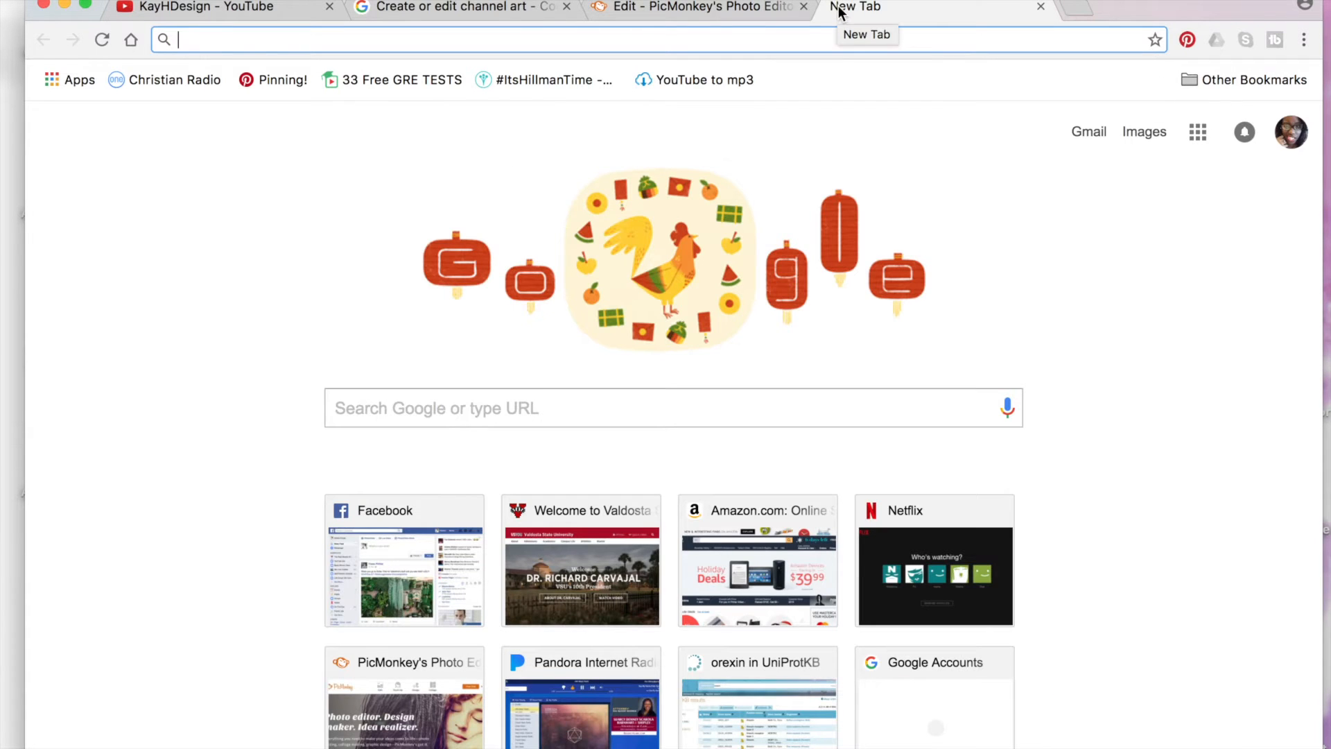
text(tumblr backgrounds)
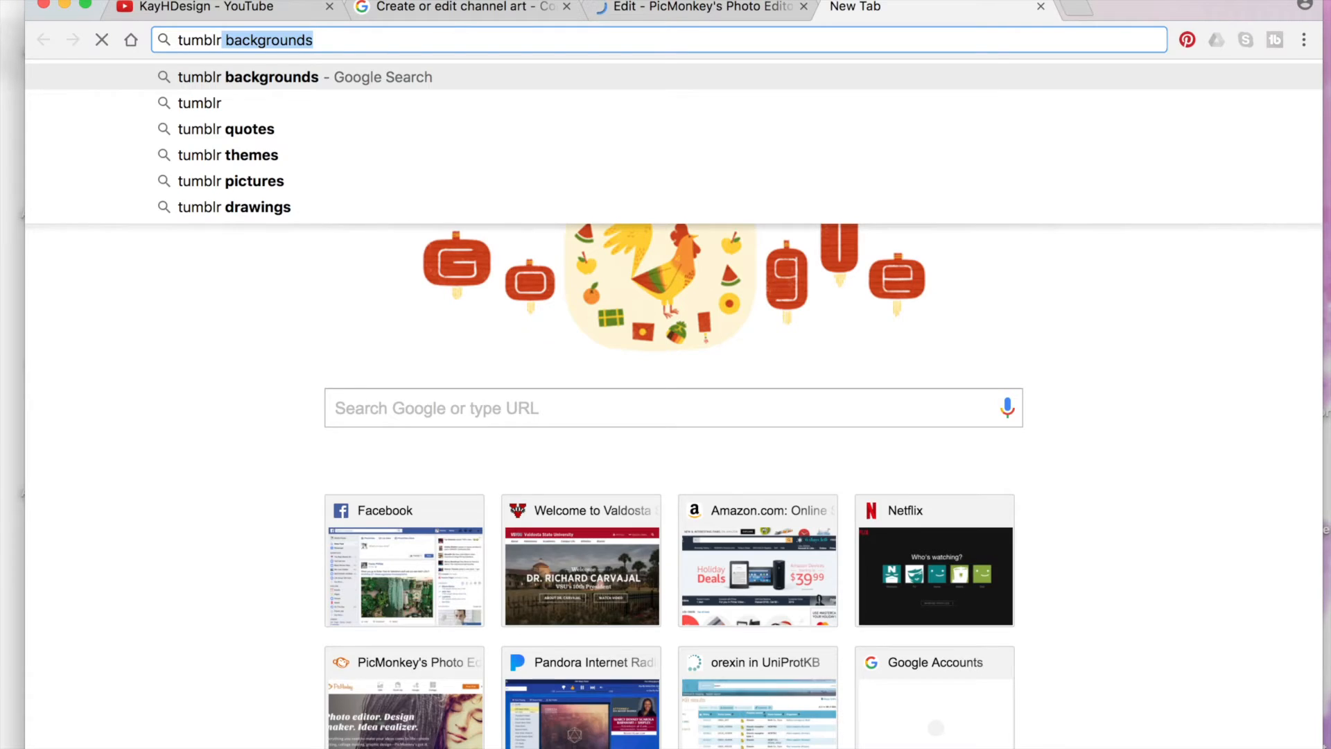
key(Return)
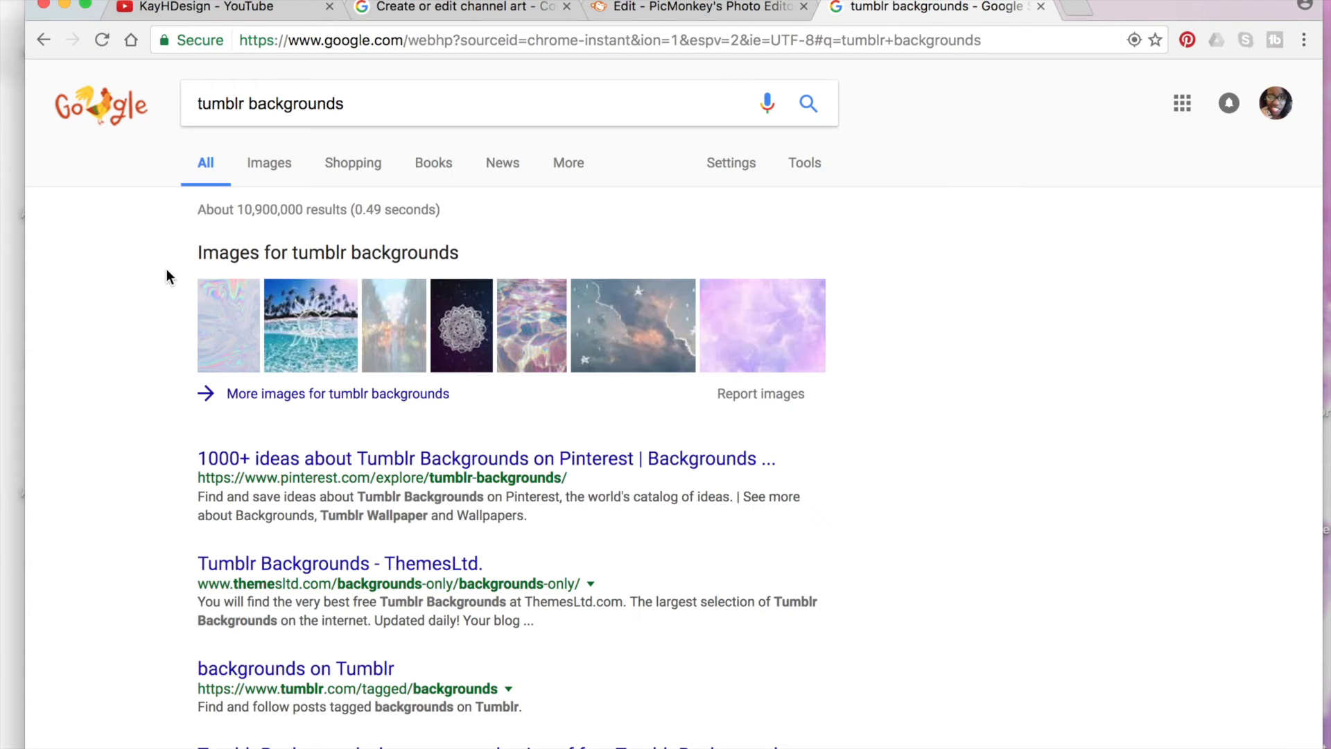
Show the image results for "tumblr backgrounds" and filter them to the Large size.
click(266, 166)
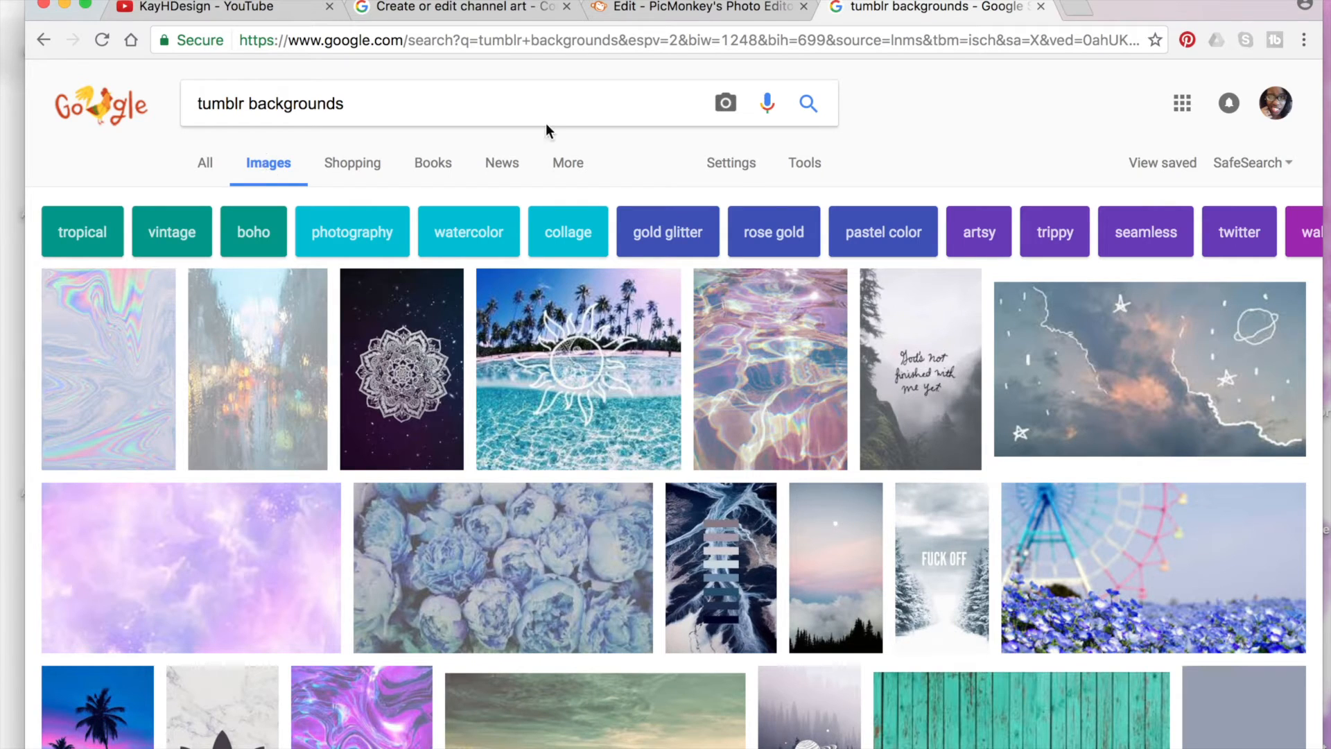
click(818, 167)
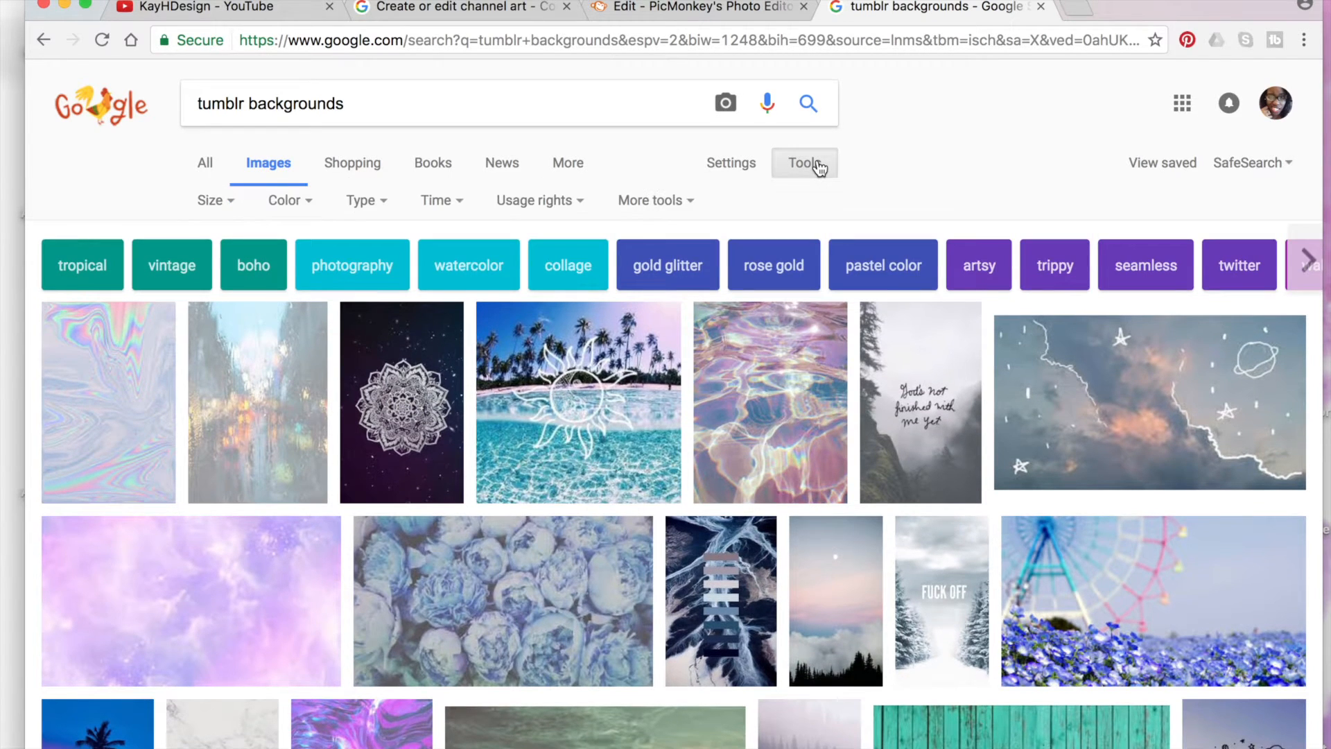
click(222, 203)
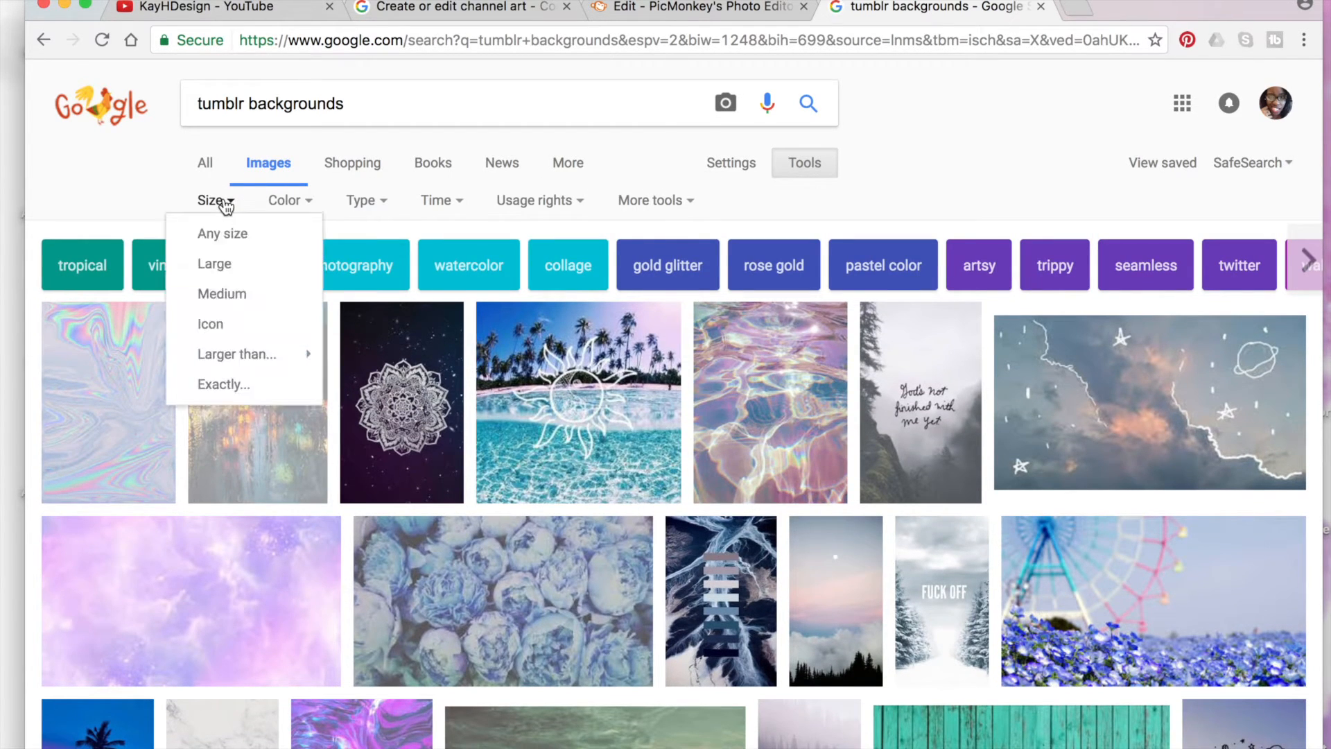
click(223, 261)
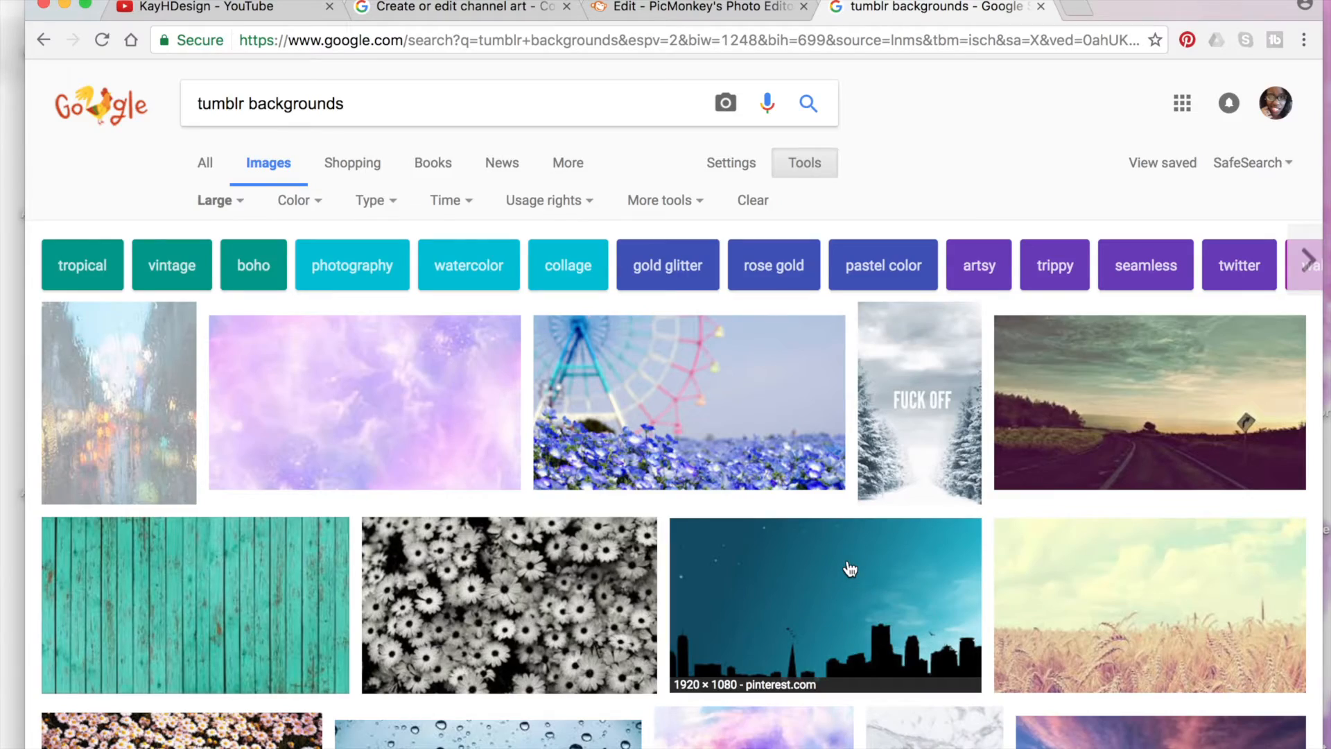
Preview the turquoise ocean image among the results and bring up its save dialog, cancelling without saving.
scroll(850, 569, down, 8)
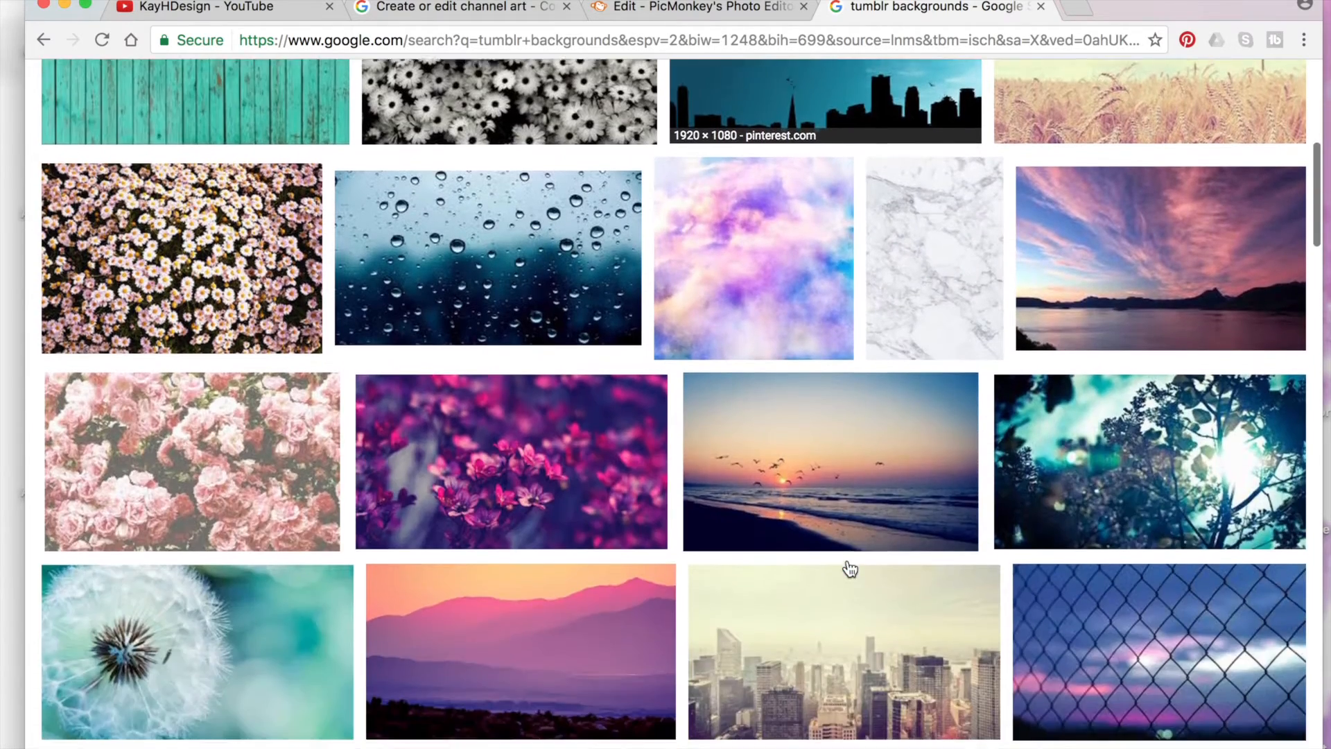
scroll(850, 569, down, 13)
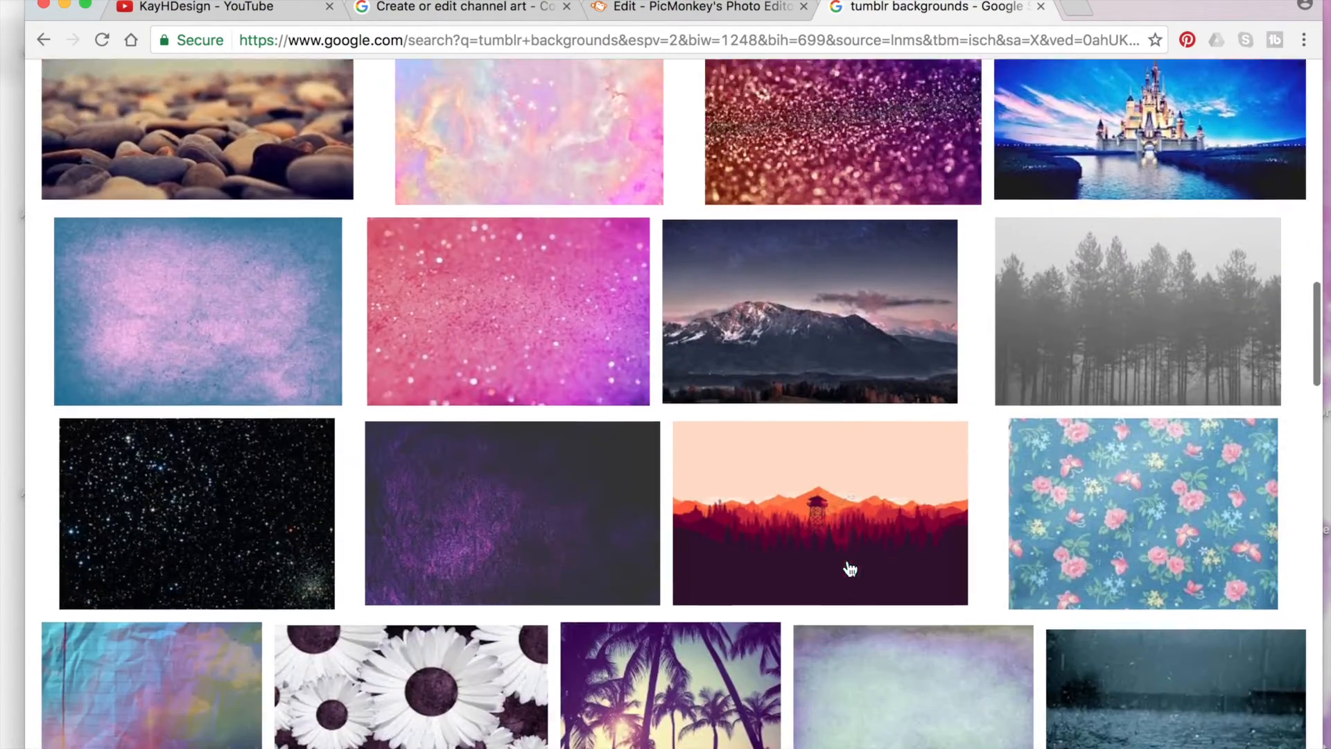
scroll(849, 568, down, 10)
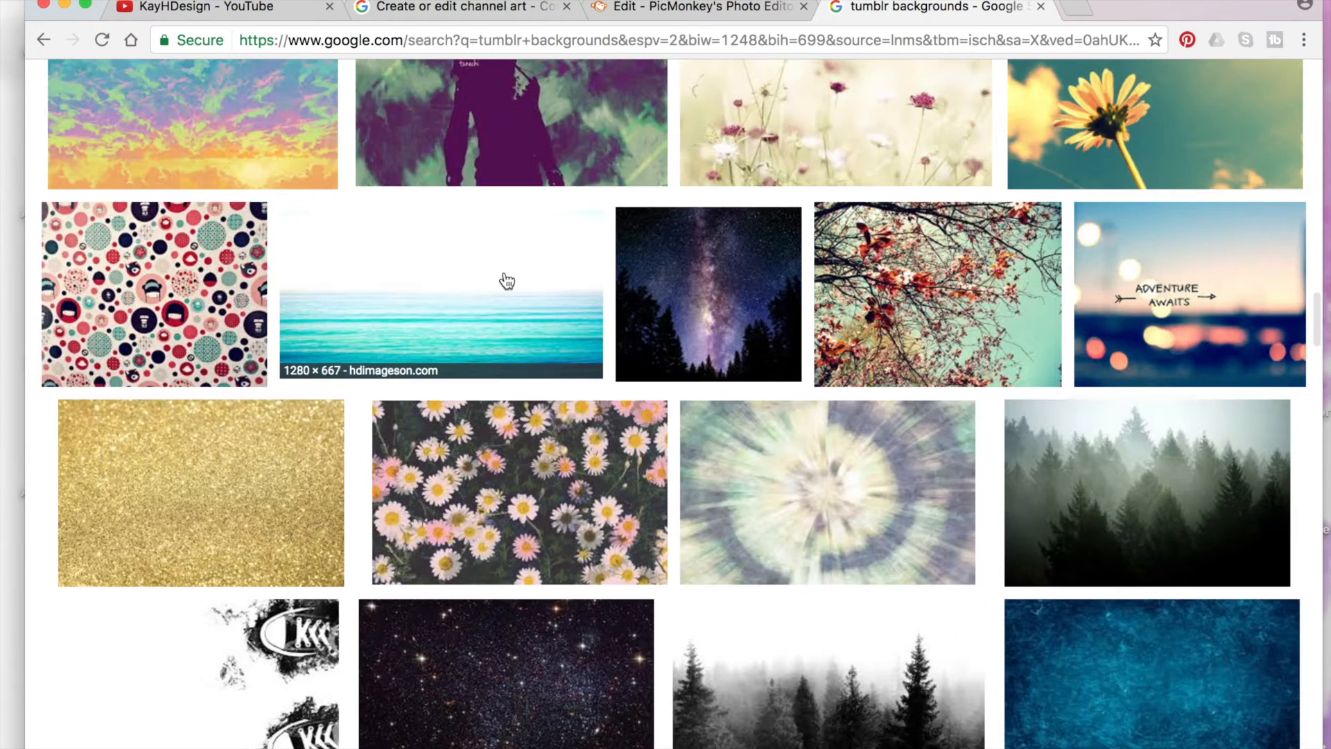
click(505, 282)
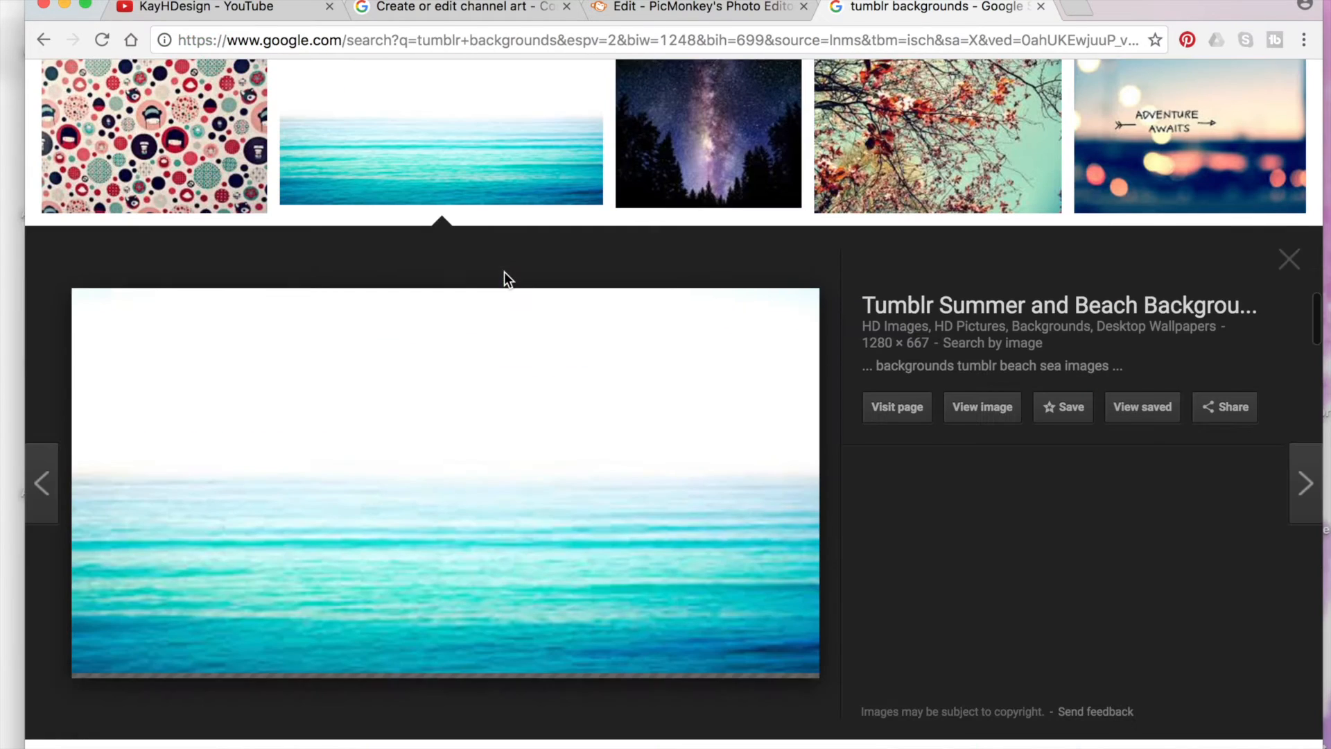
right_click(490, 409)
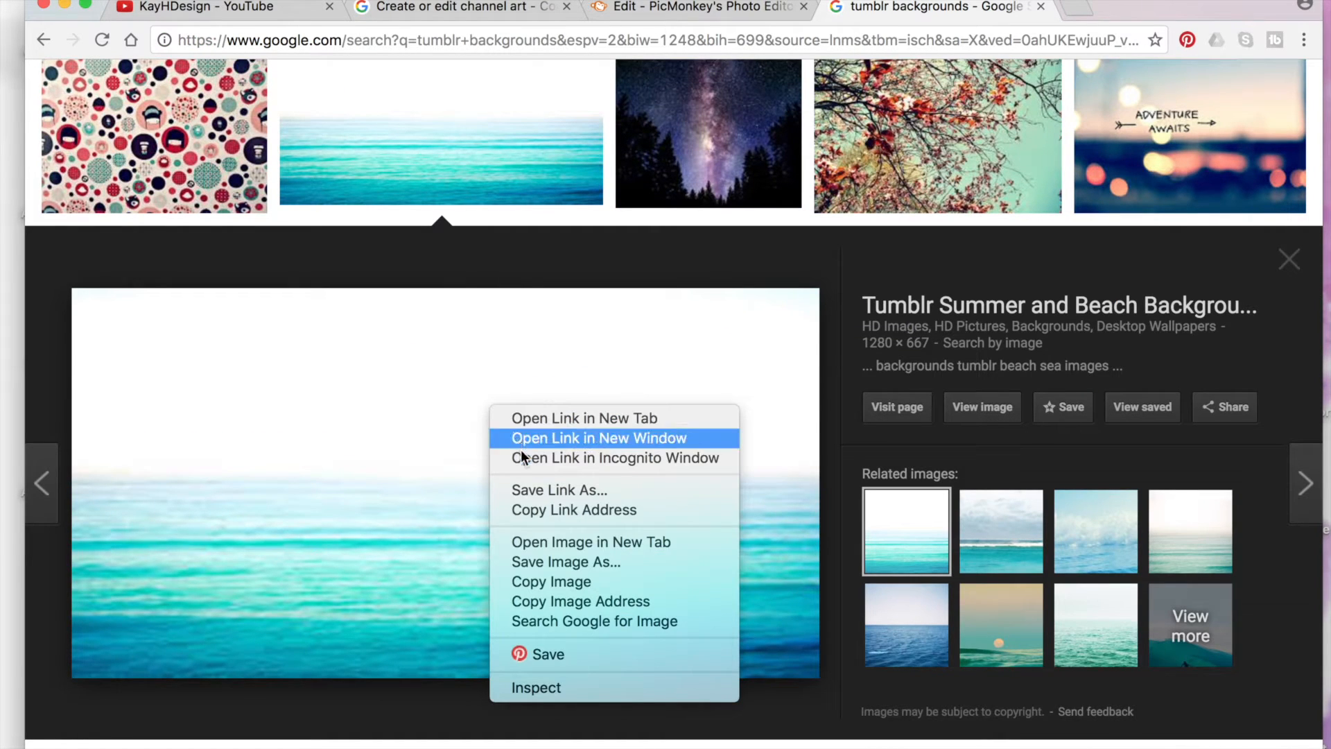
click(570, 561)
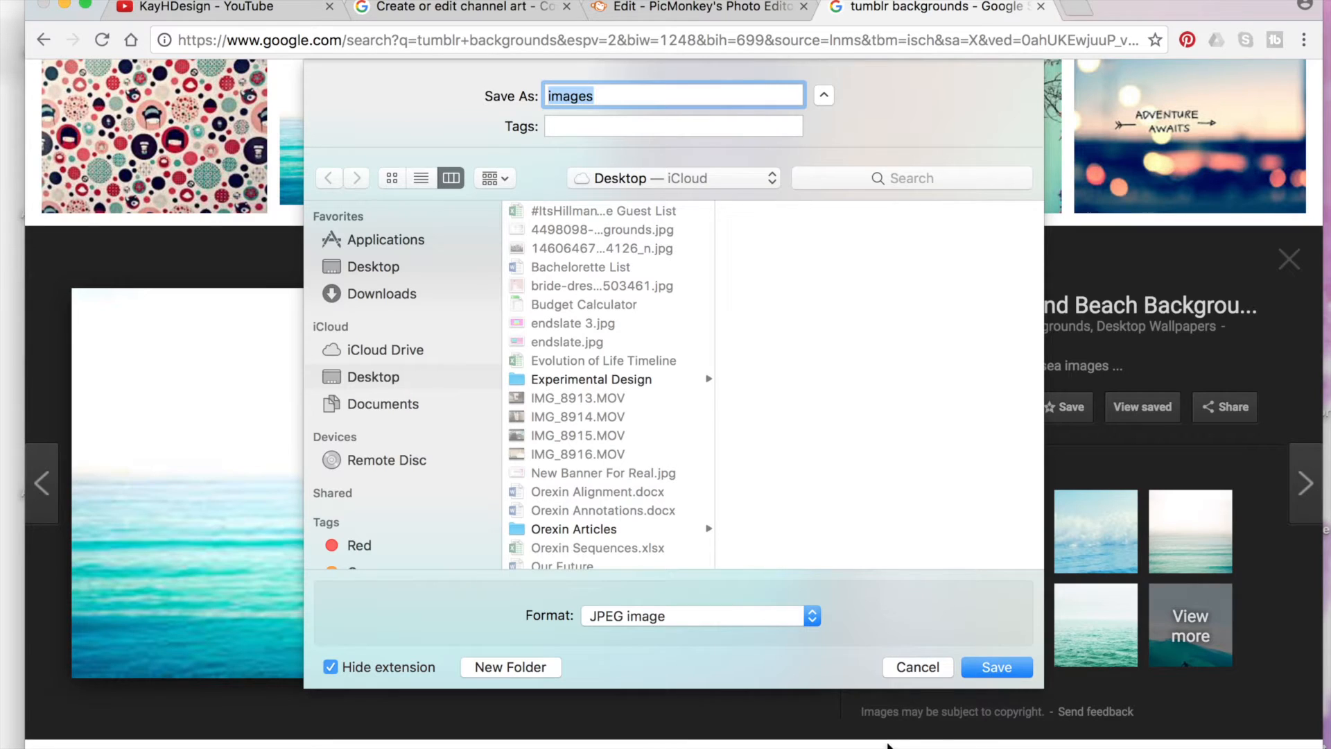
click(917, 667)
Switch to PicMonkey, add 4498098-white-backgrounds.jpg from the desktop as an overlay and send it to the back.
click(721, 10)
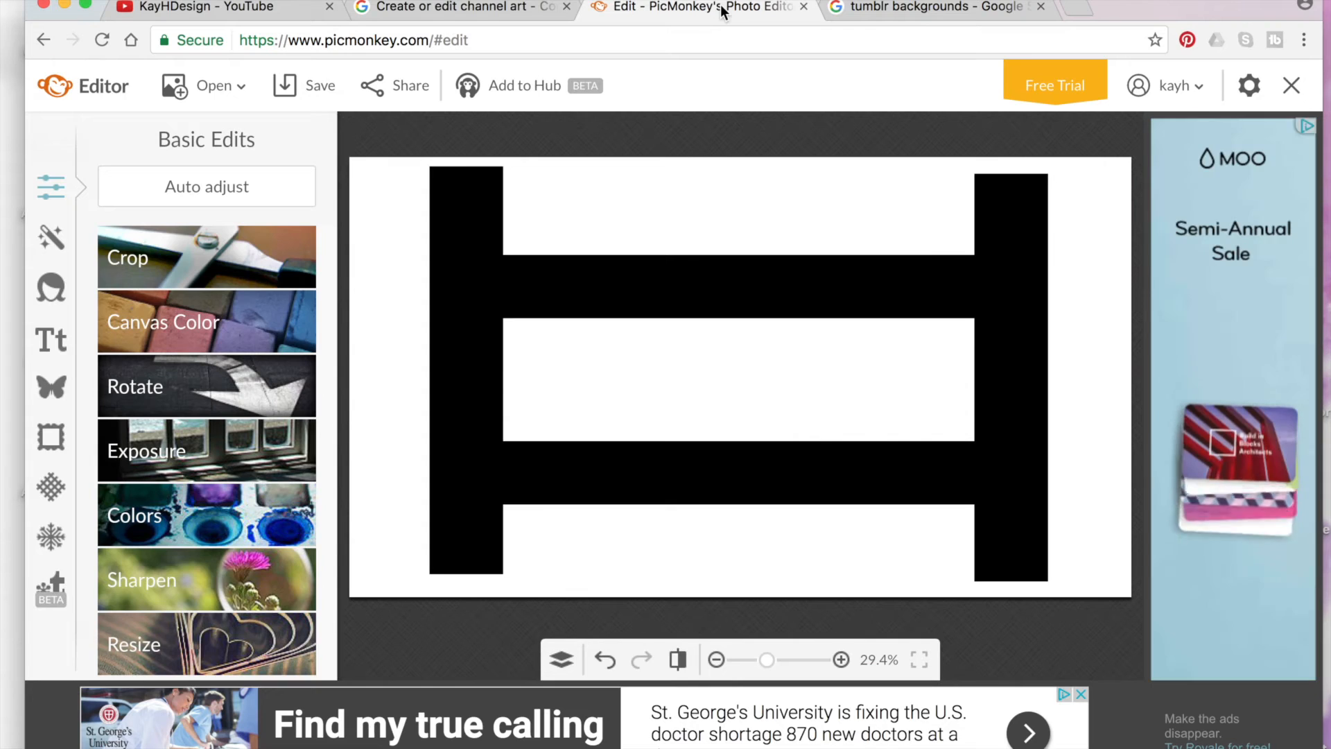
click(51, 388)
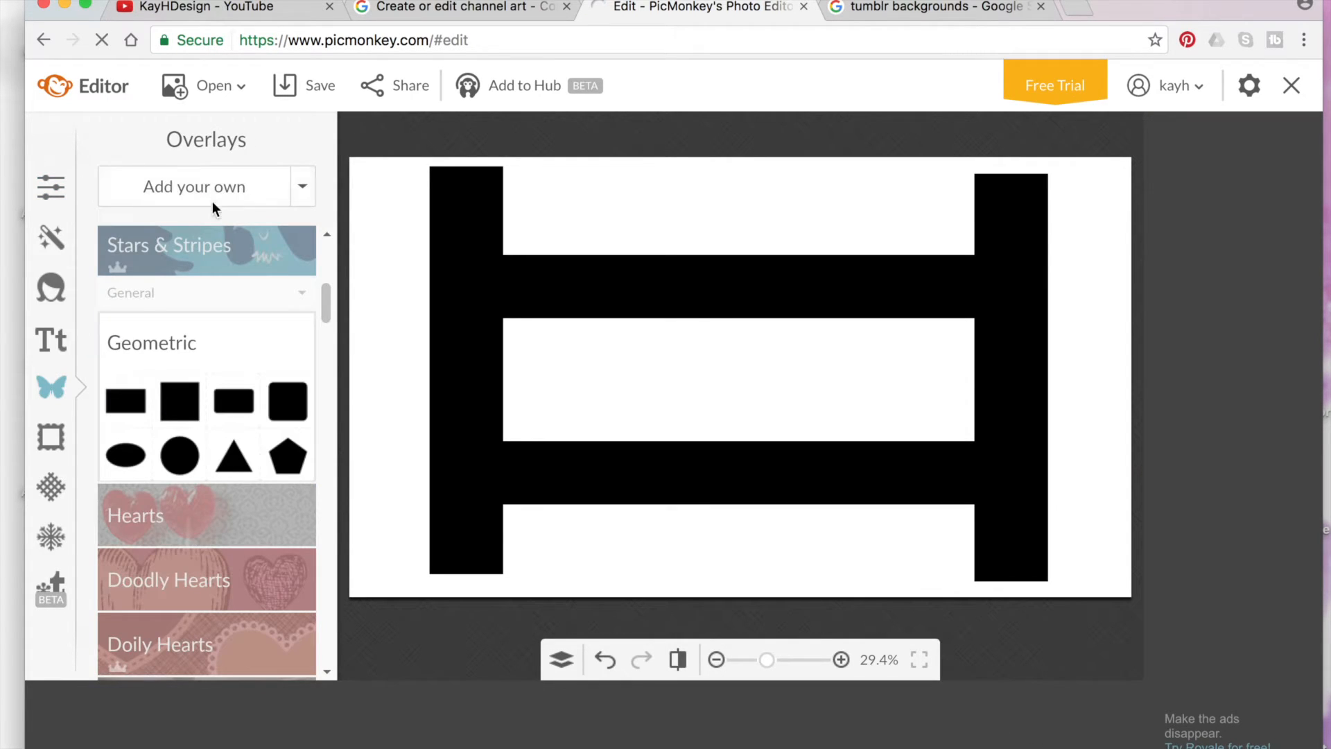
click(202, 182)
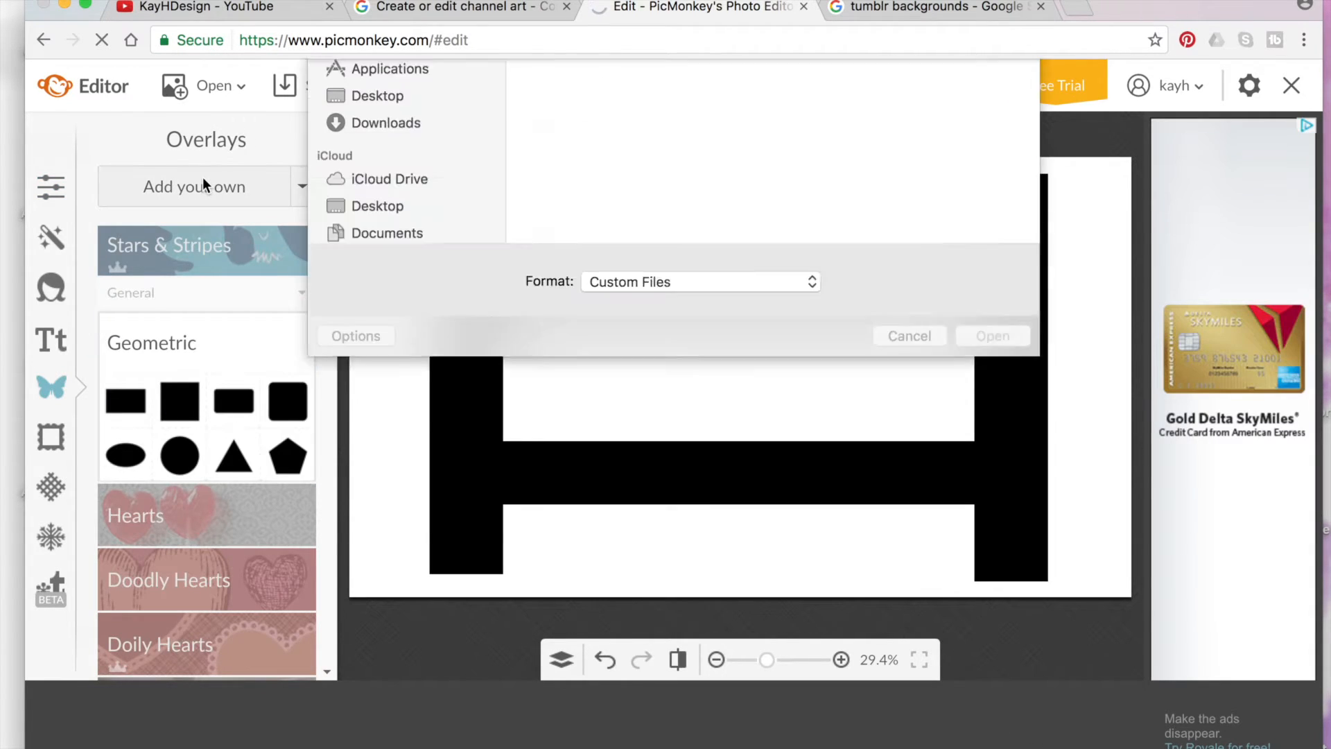
click(387, 193)
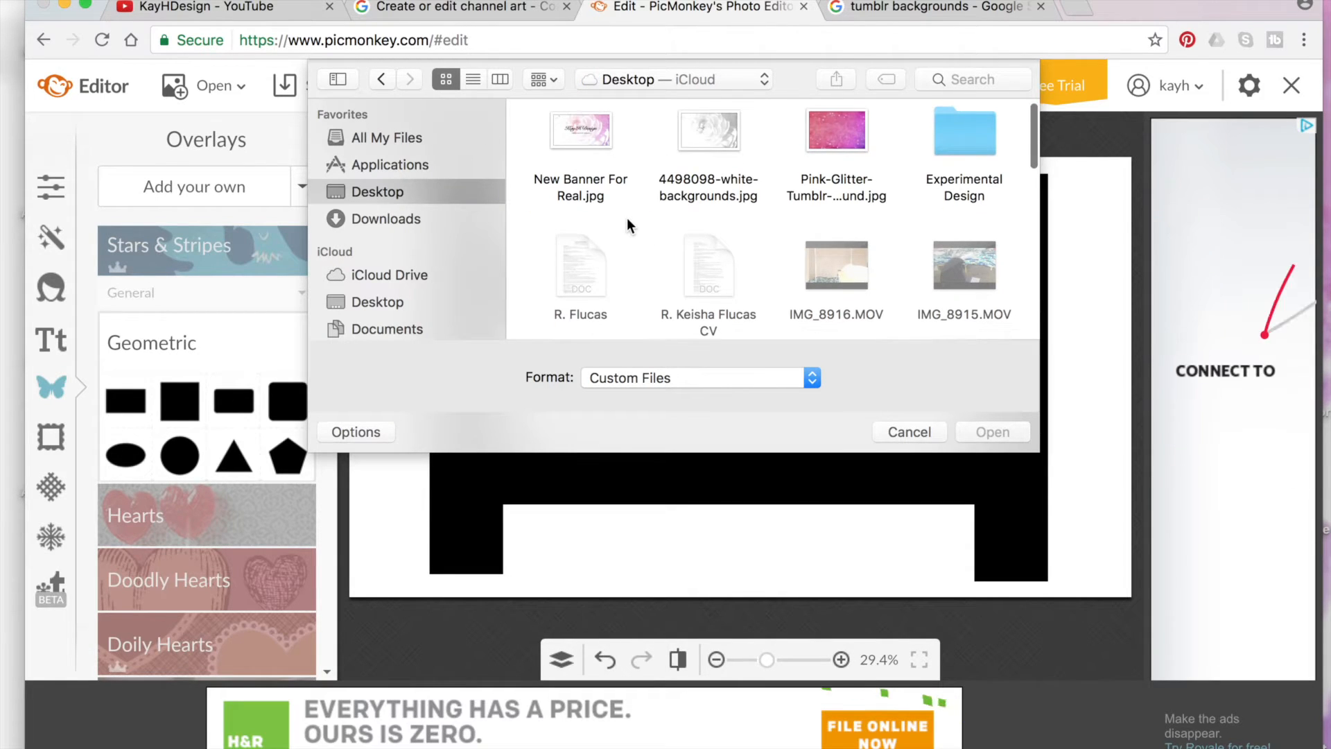
scroll(627, 217, up, 1)
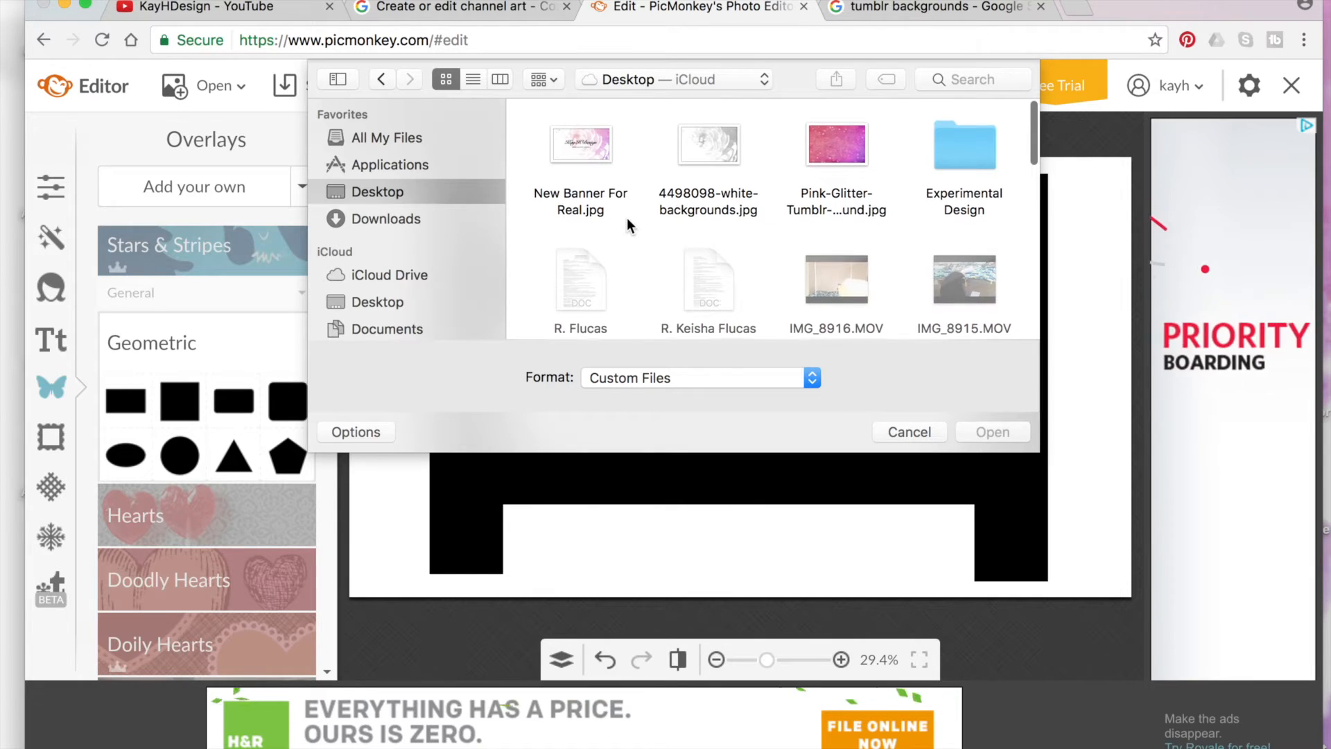
double_click(705, 139)
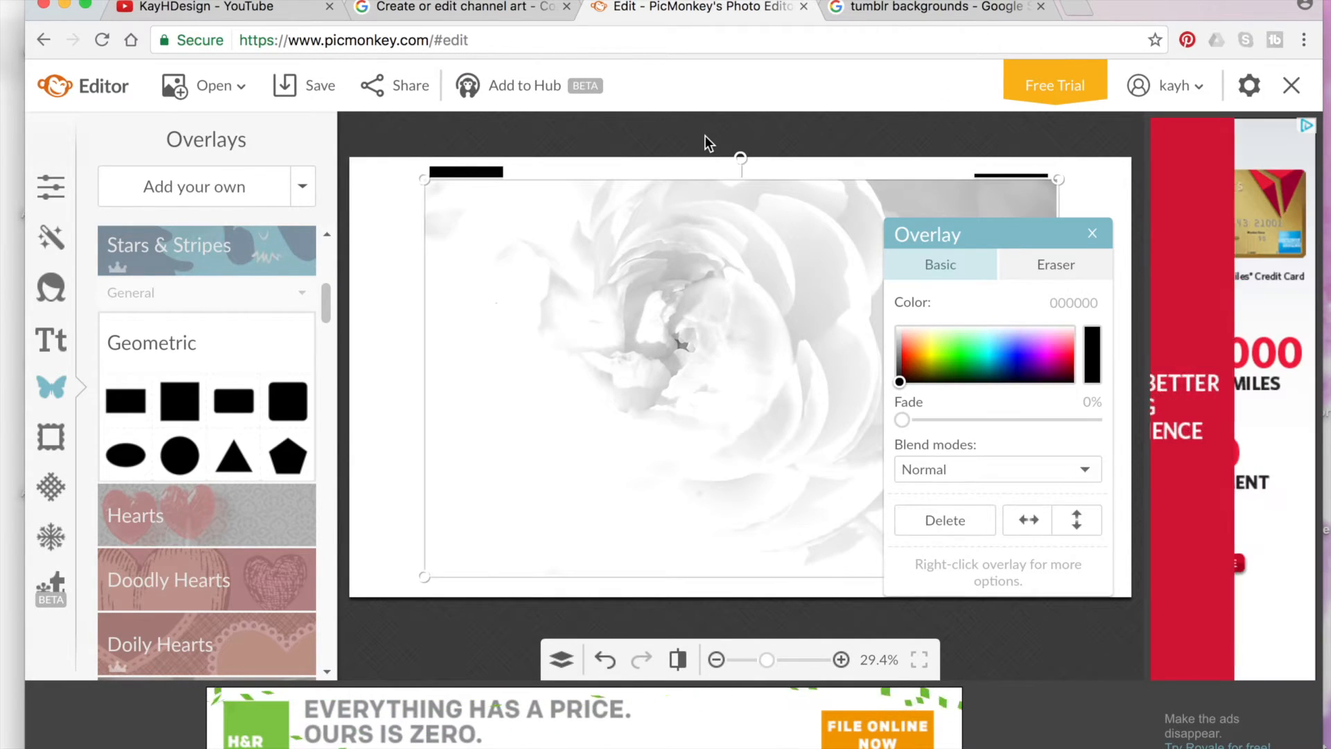
right_click(616, 262)
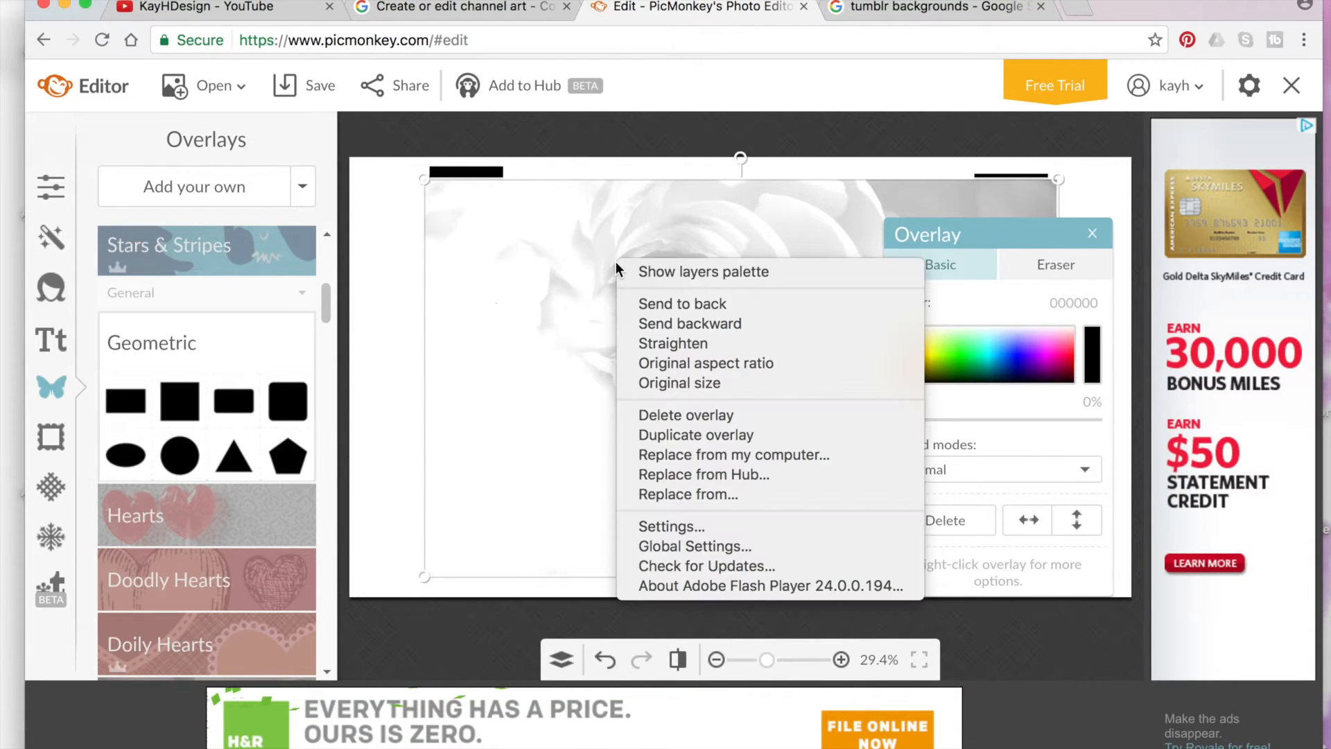
click(656, 304)
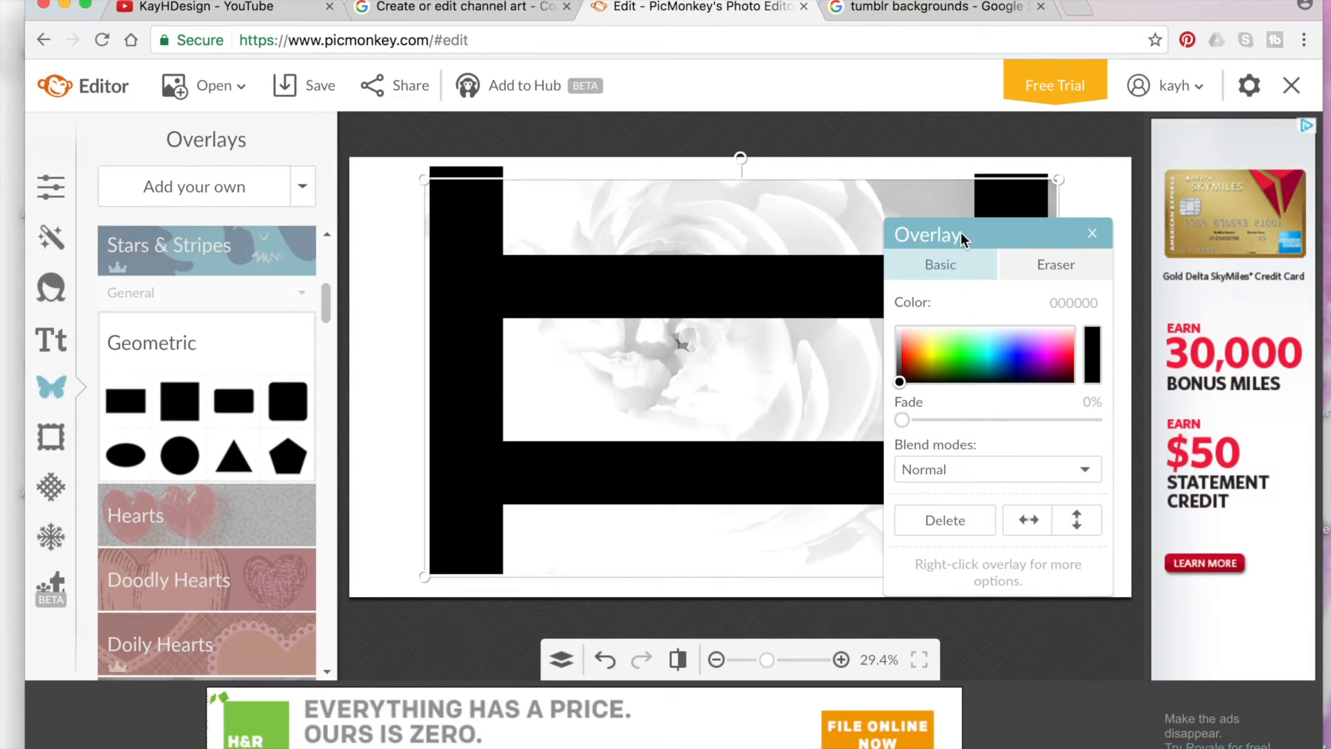
Enlarge the white flower overlay toward the canvas's upper-left corner and shift it down past the lower edge.
drag(960, 238, 285, 513)
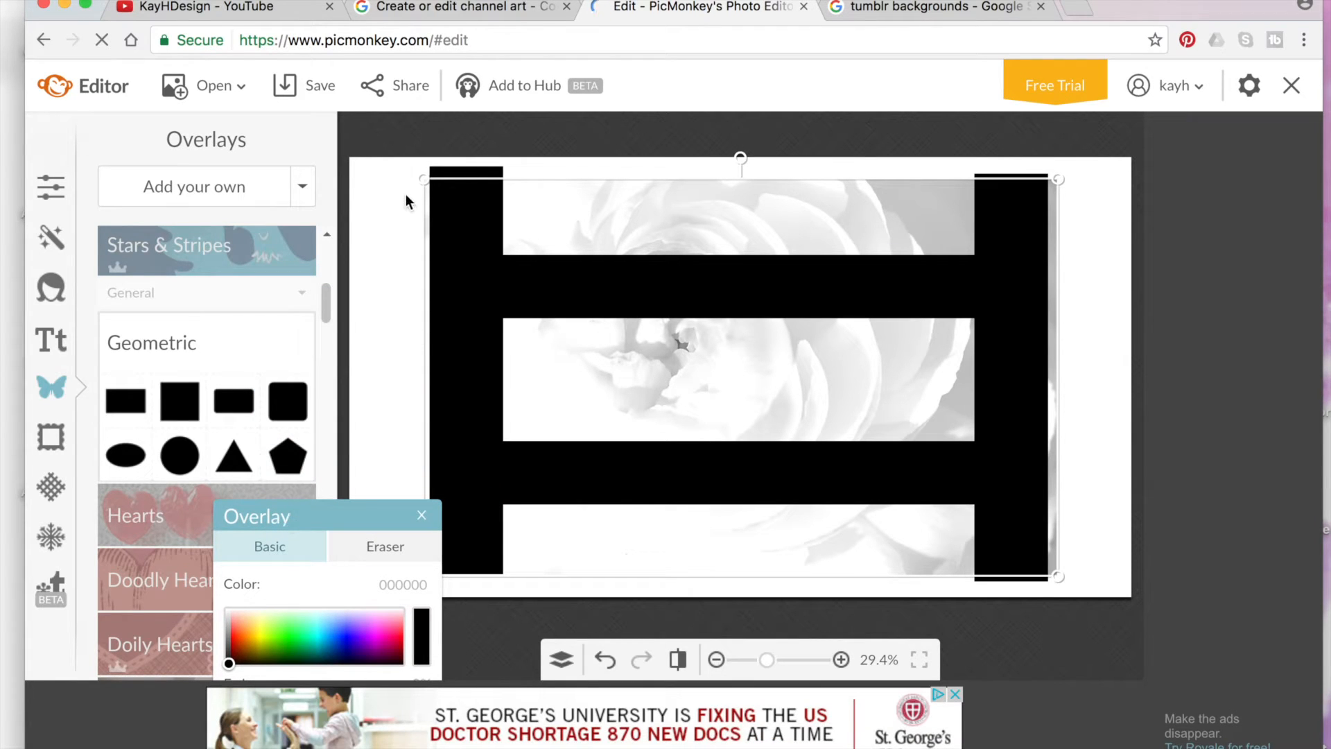
drag(425, 184, 319, 164)
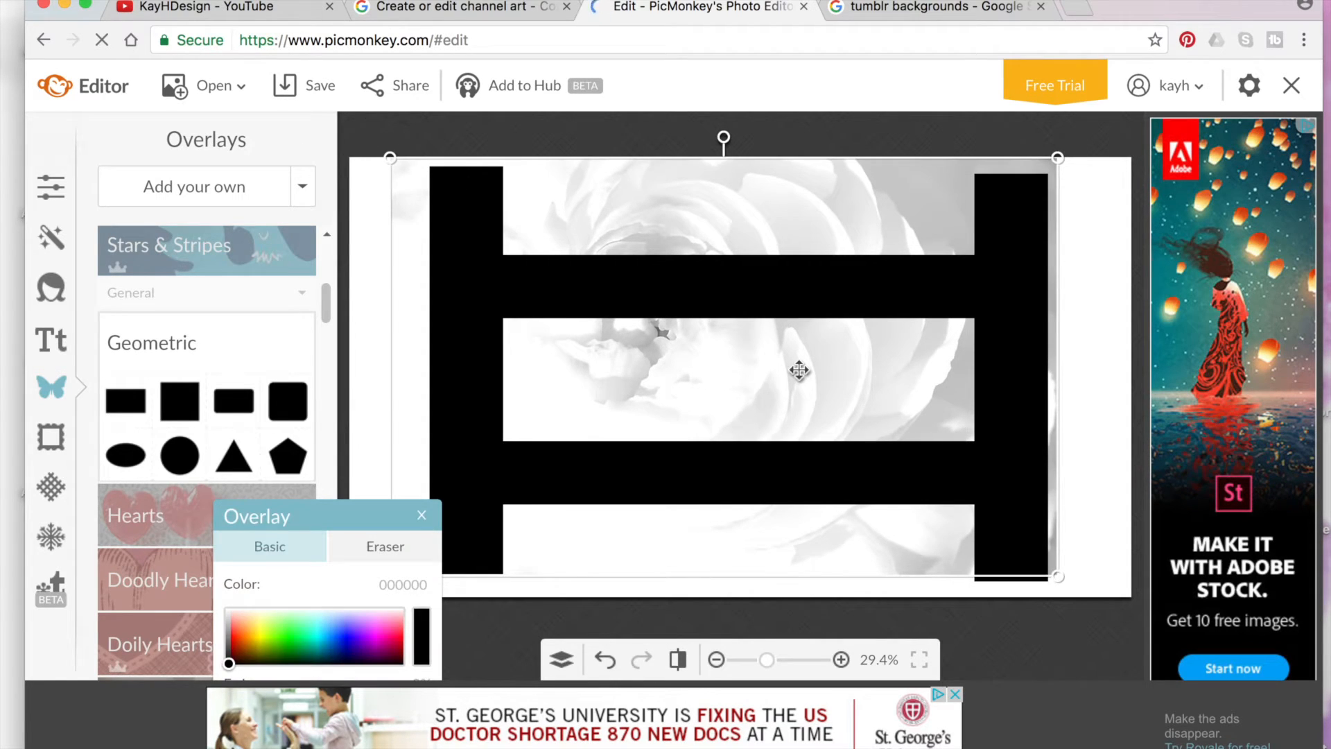
drag(799, 372, 802, 407)
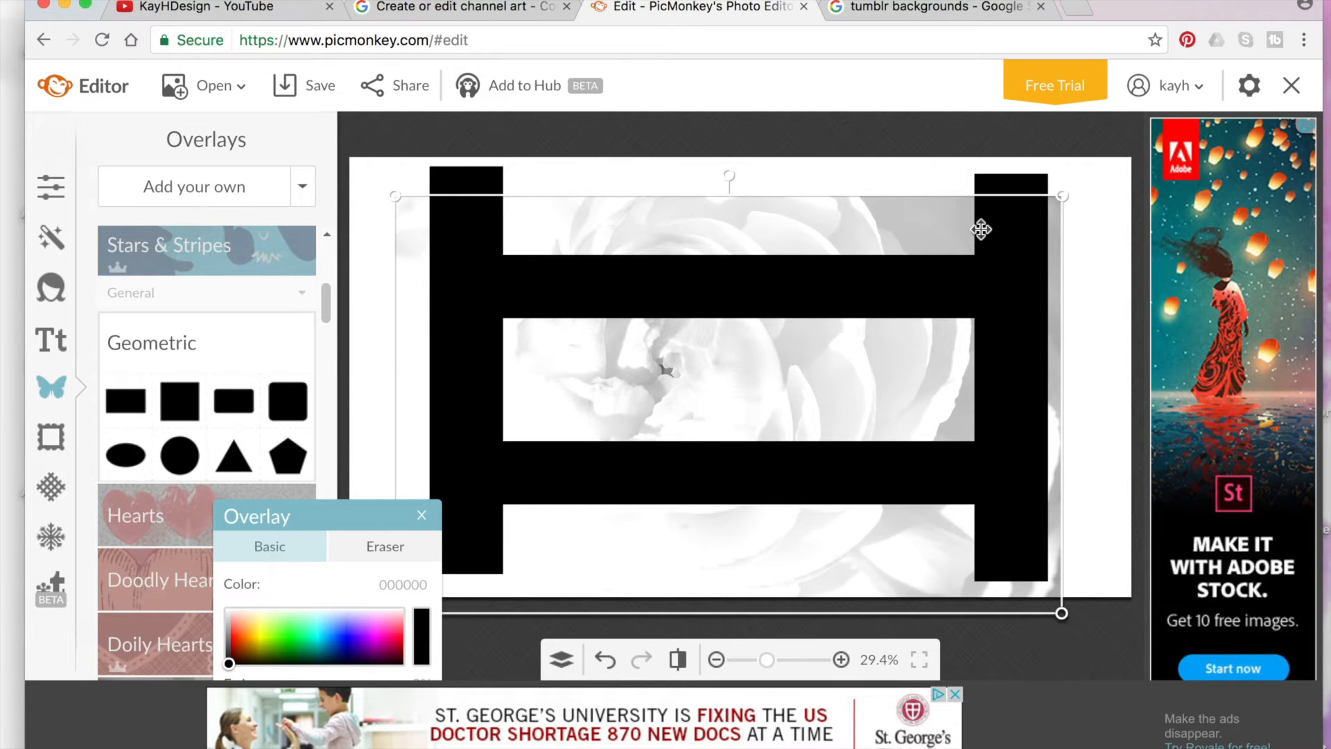
Return to the Google image results and search for "watercolor background tumblr" instead.
click(1072, 8)
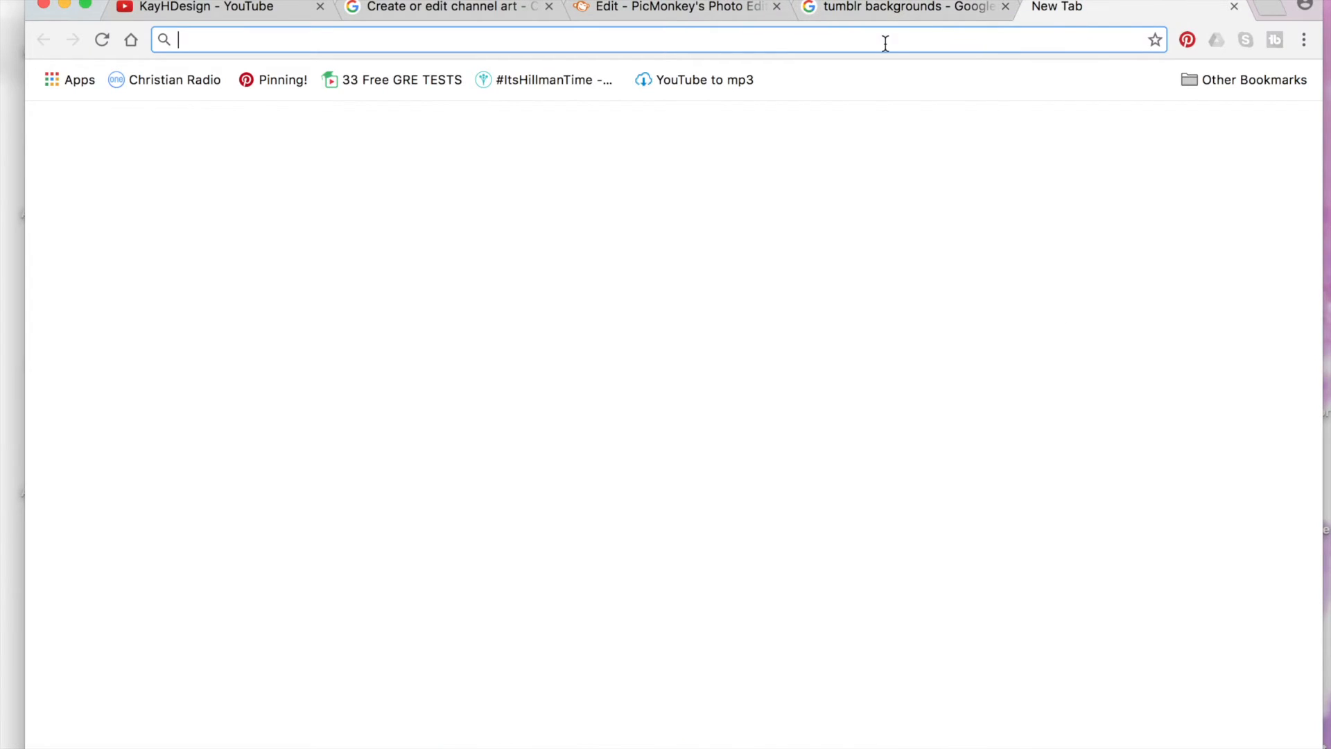
key(super+w)
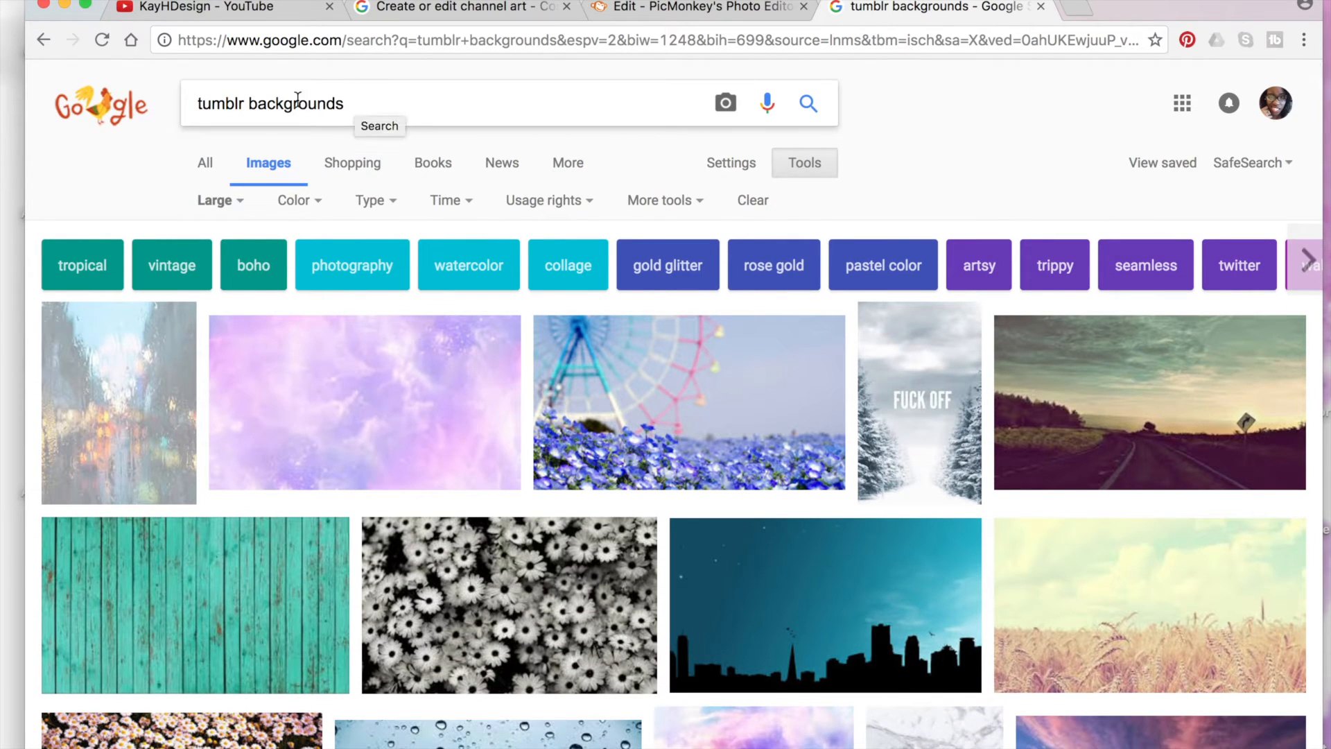
drag(381, 113, 225, 75)
text(watercol)
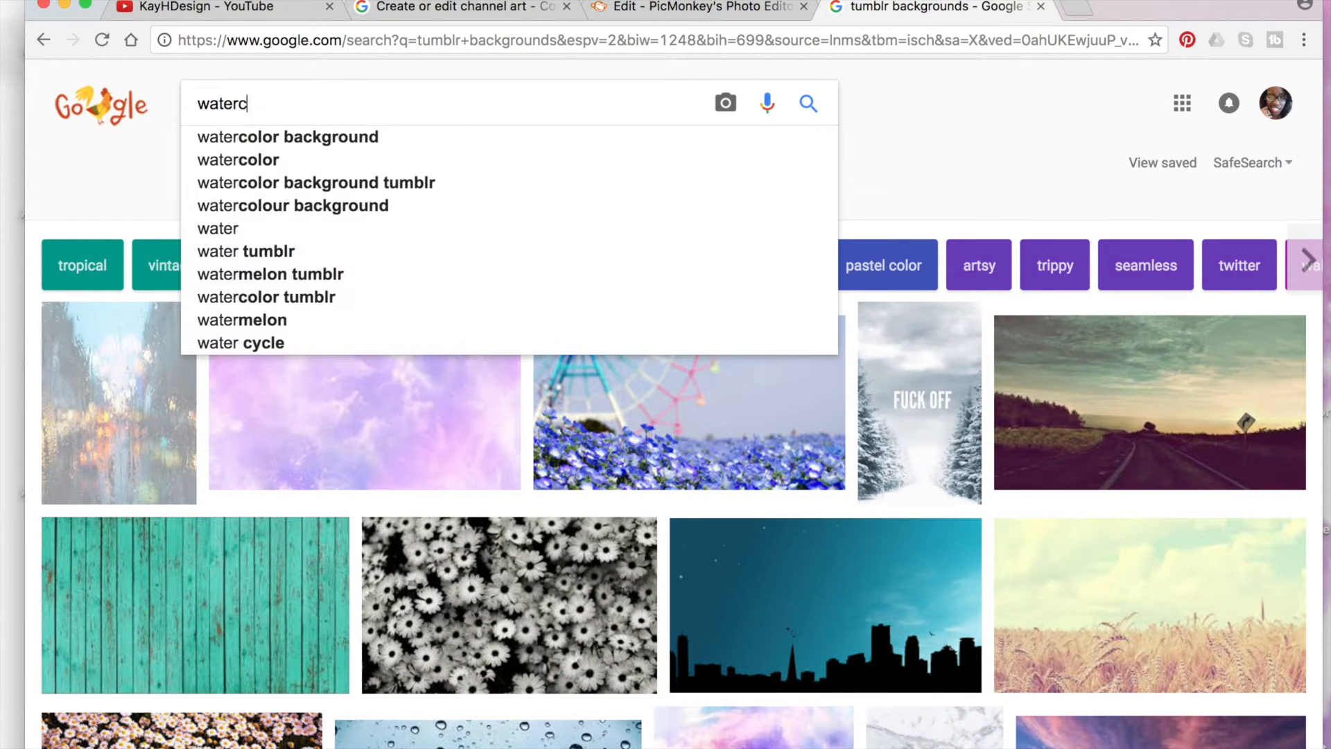
key(Down)
key(Down)
key(Down)
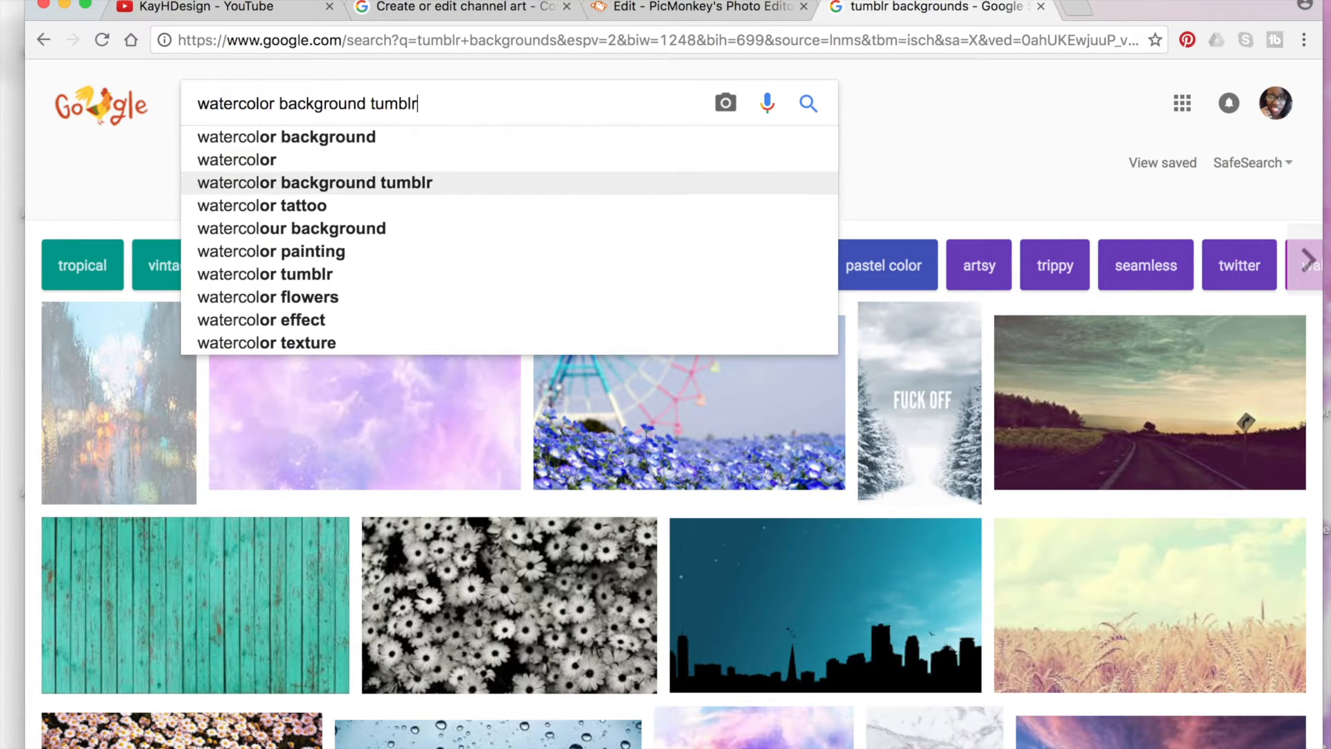
key(Return)
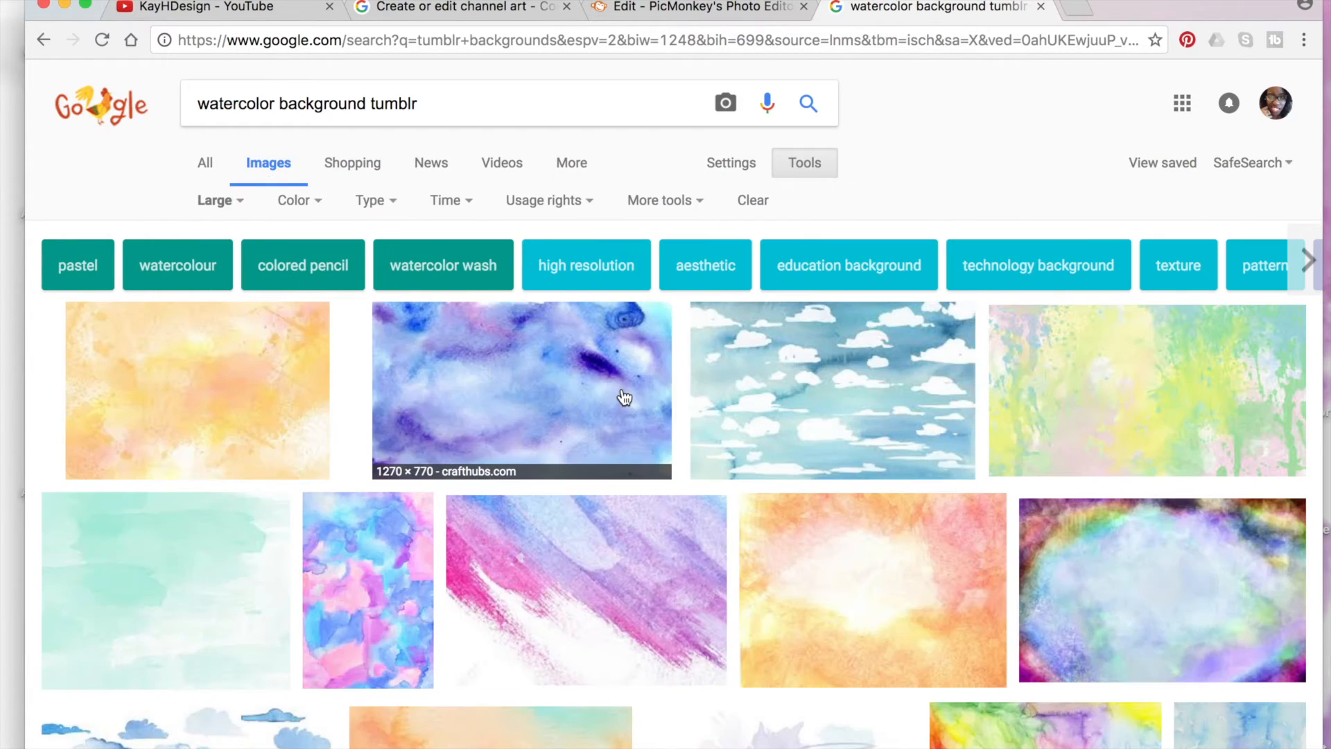
Preview the pastel watercolor splotch image from Crafthubs and bring up its save dialog, cancelling without saving.
scroll(804, 409, down, 5)
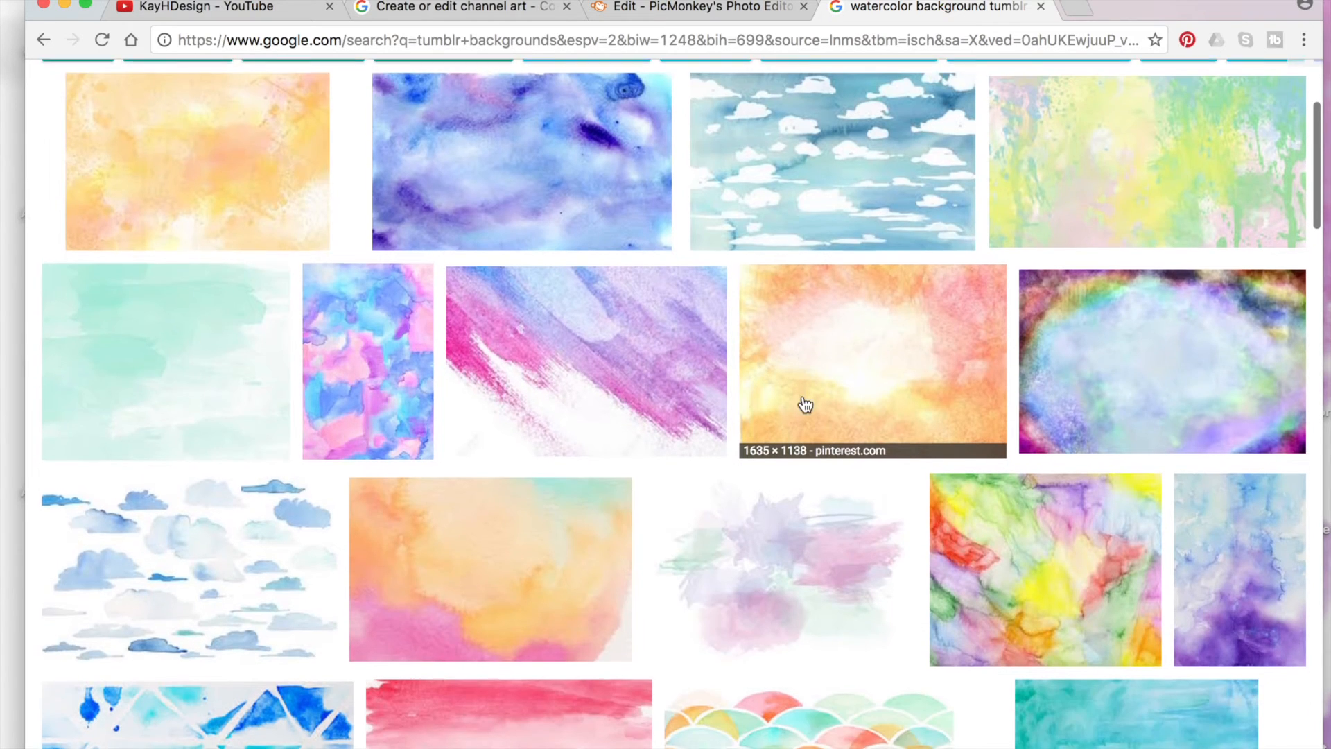
scroll(820, 411, down, 2)
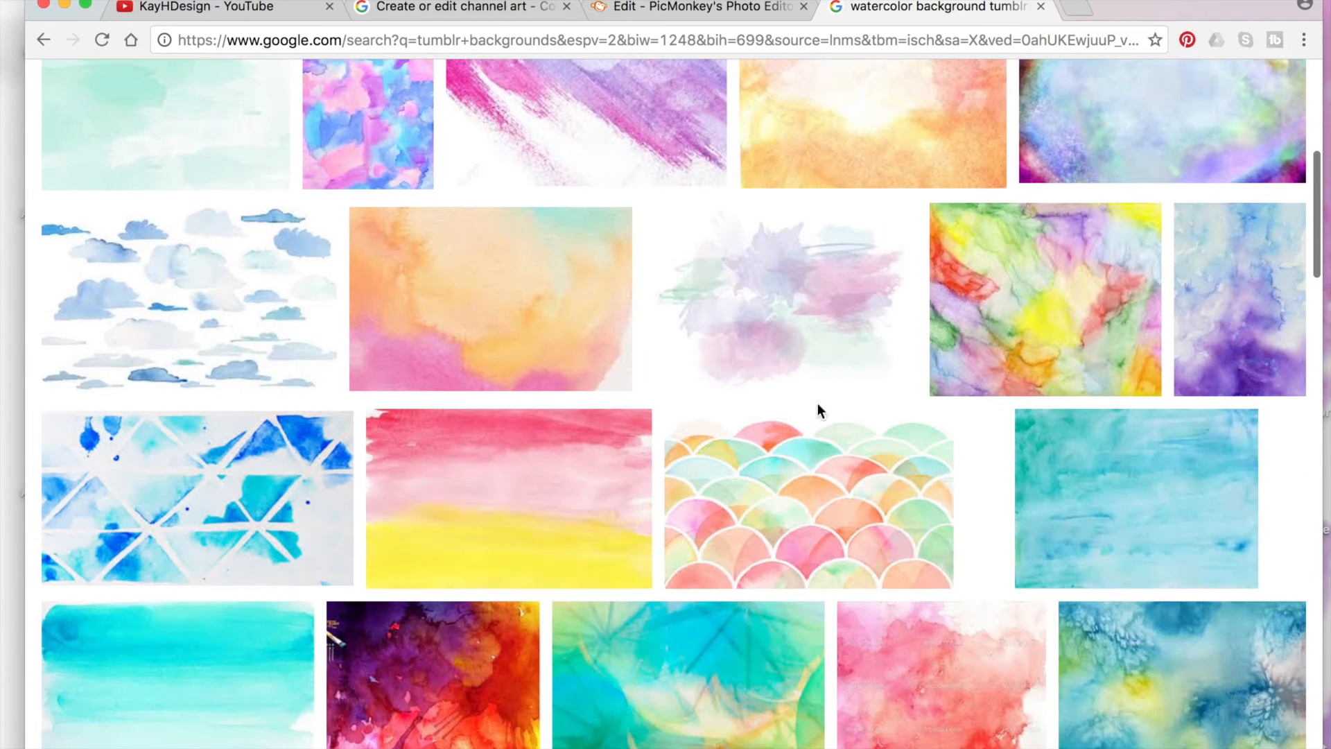
click(763, 268)
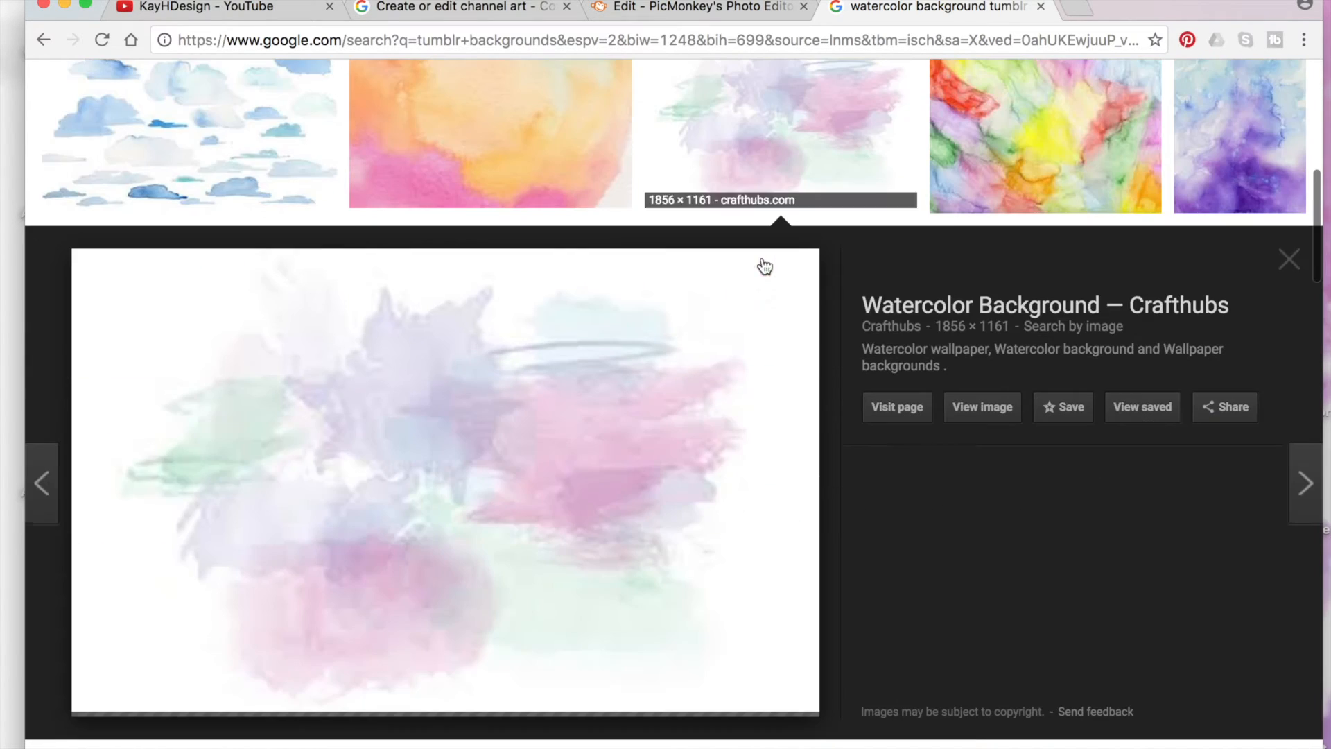
right_click(525, 449)
click(618, 600)
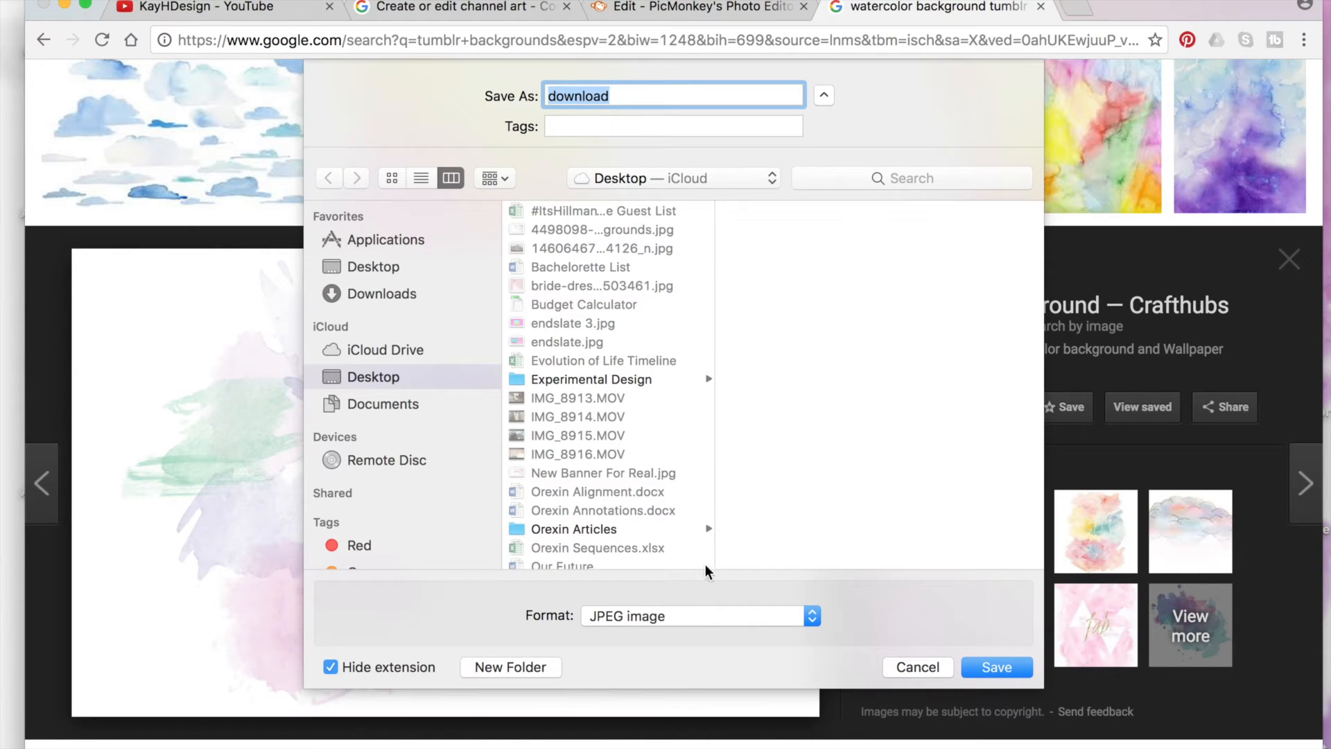
click(915, 668)
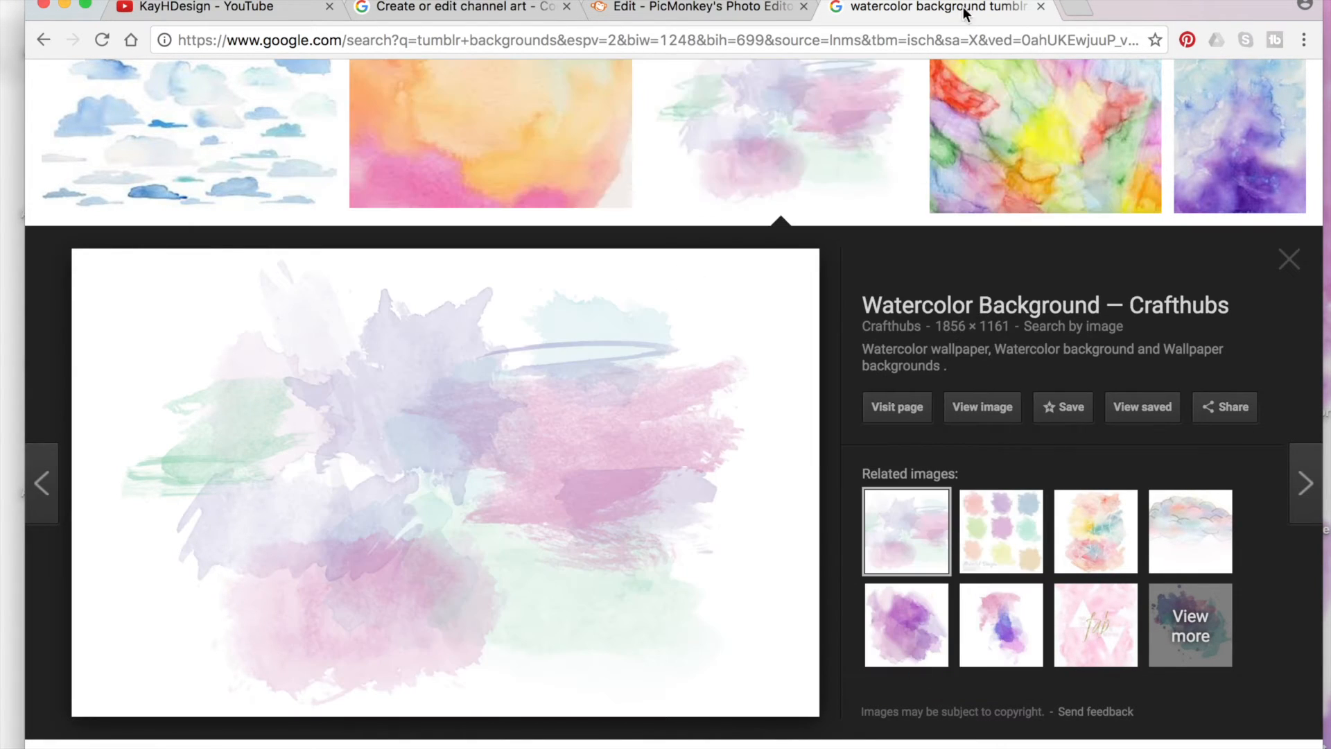
Switch to PicMonkey, add the Pink-Glitter-Tumblr image from the desktop as an overlay and move the overlay settings off the canvas.
click(660, 9)
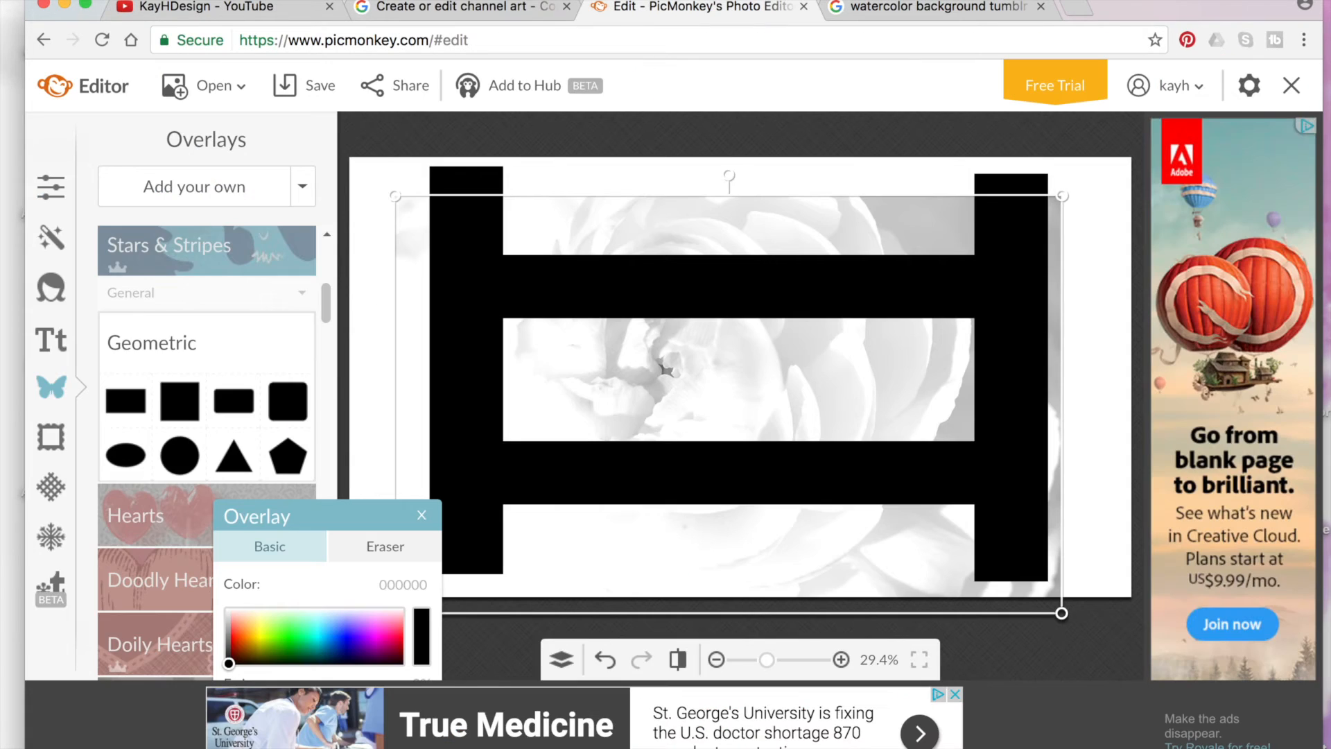
click(237, 187)
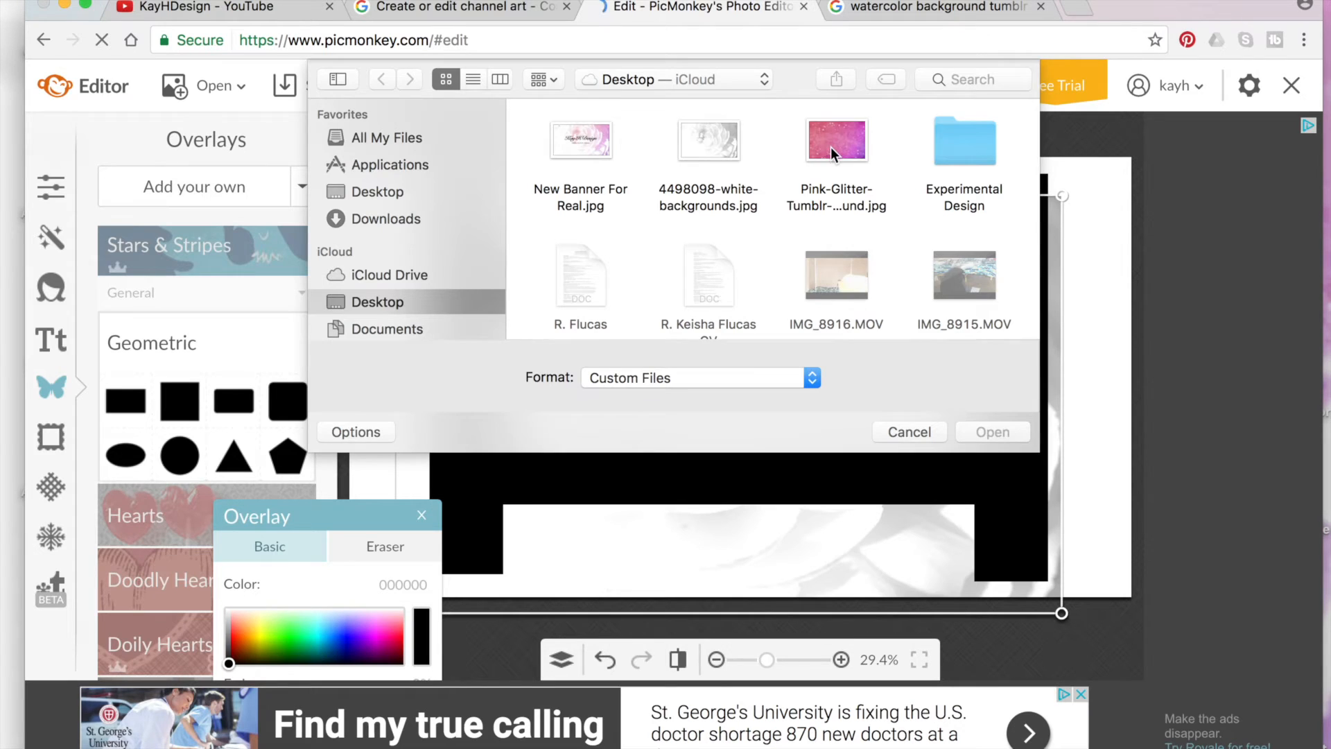
double_click(830, 147)
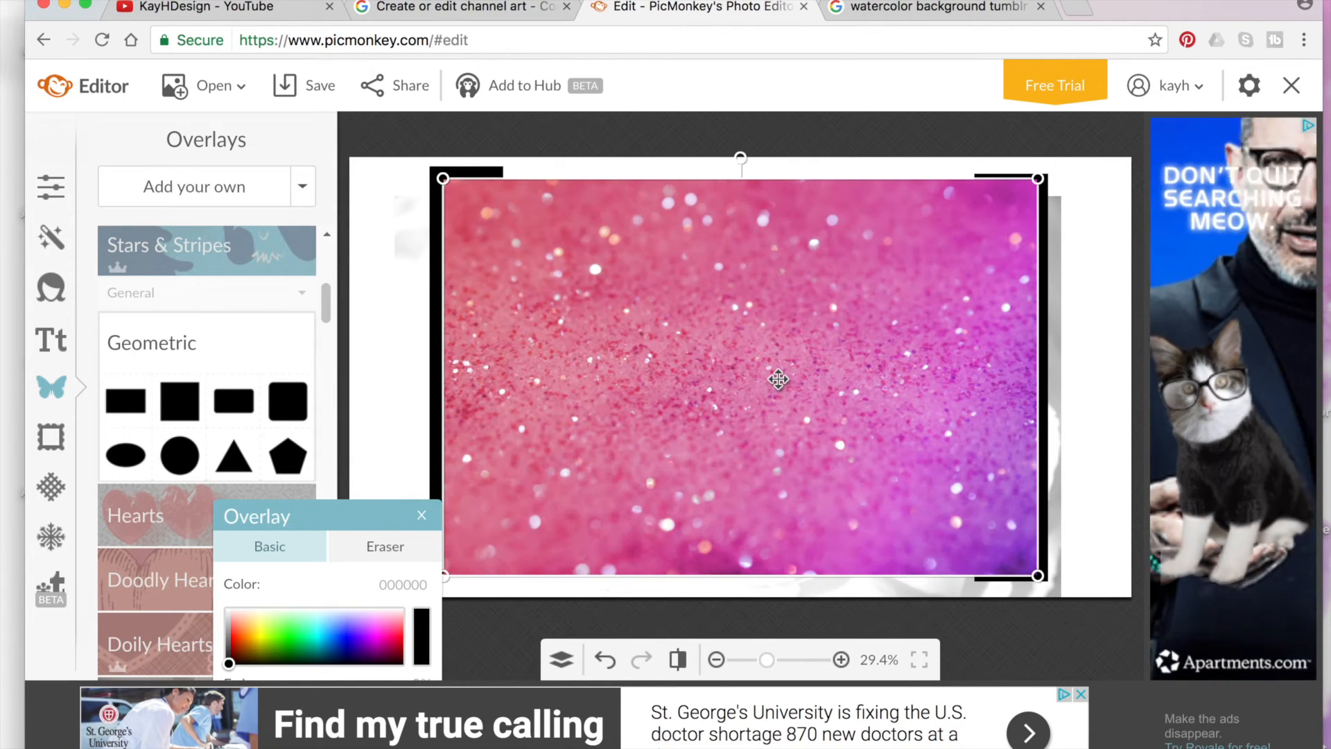
drag(329, 518, 272, 219)
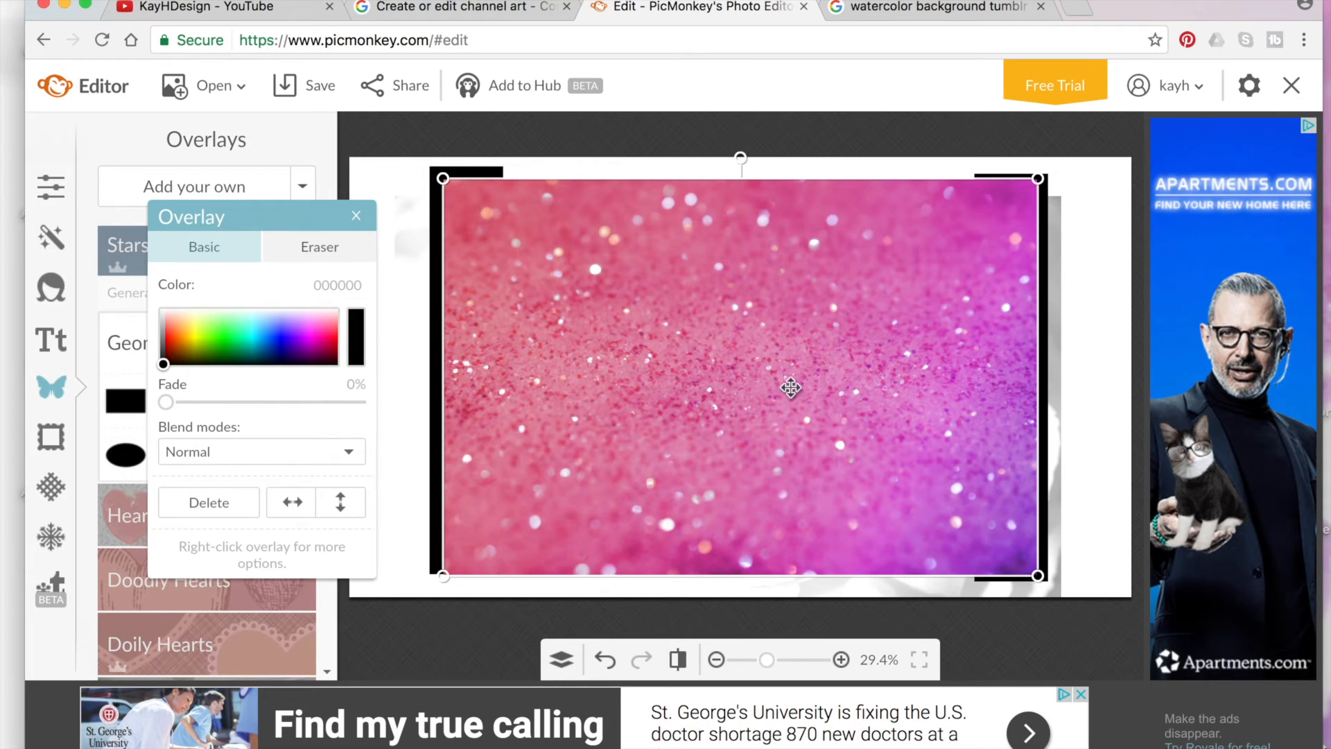
Set the pink glitter overlay's blend mode to Overlay.
click(281, 451)
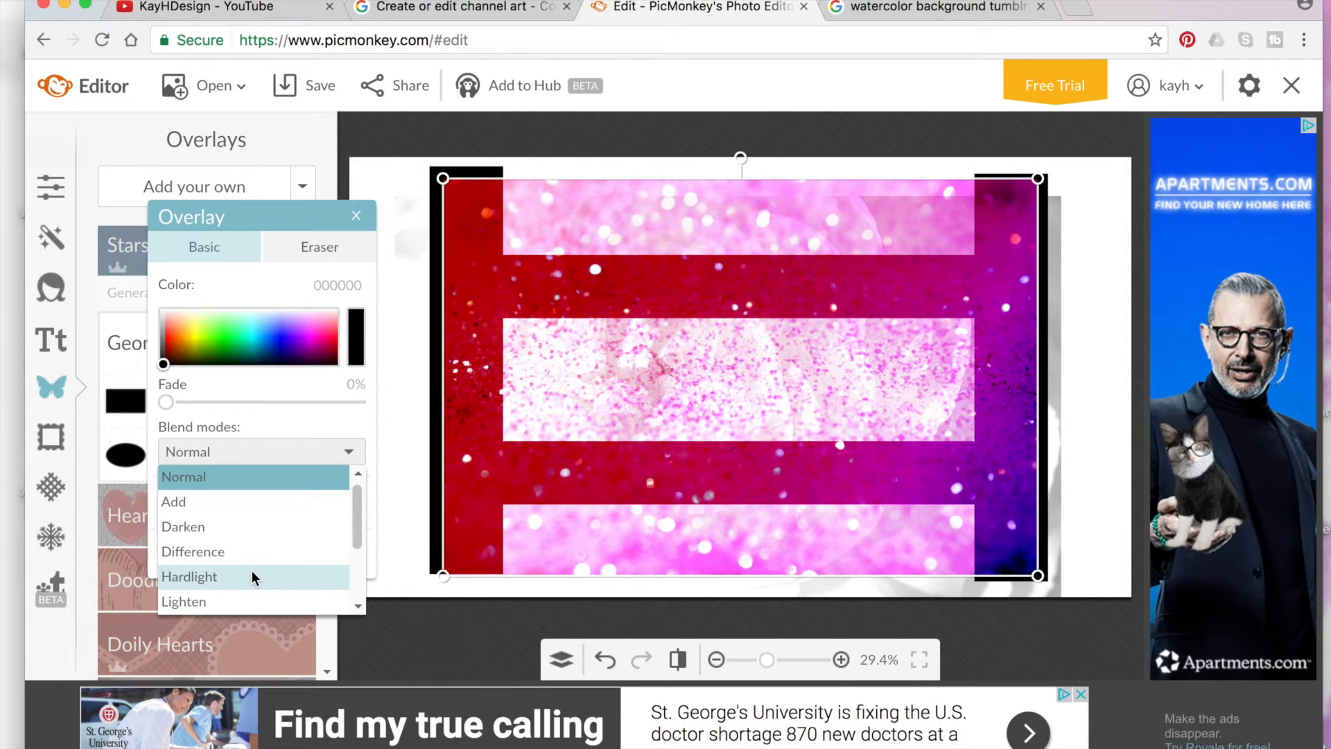
click(358, 605)
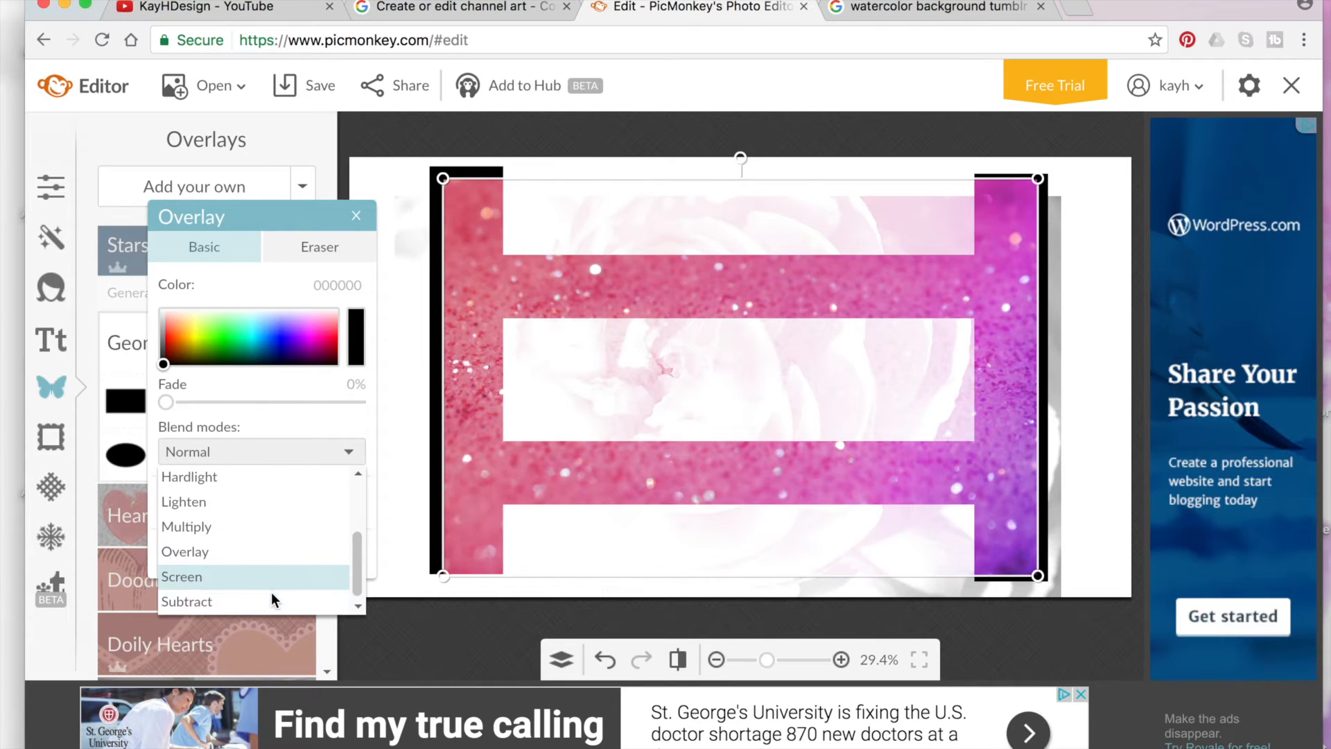
click(276, 552)
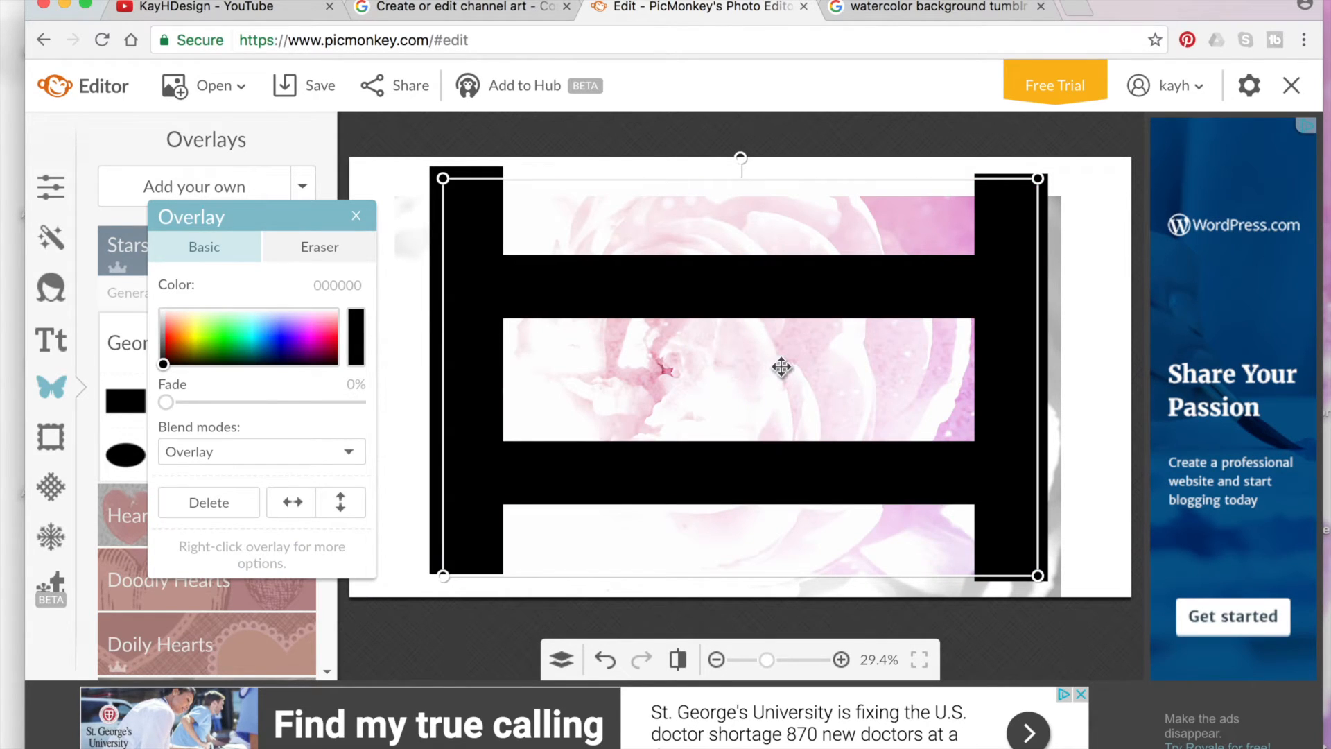
Shift the pink glitter overlay slightly up and left, and enlarge it past the canvas's upper-left and lower-right corners.
click(683, 389)
drag(680, 413, 758, 363)
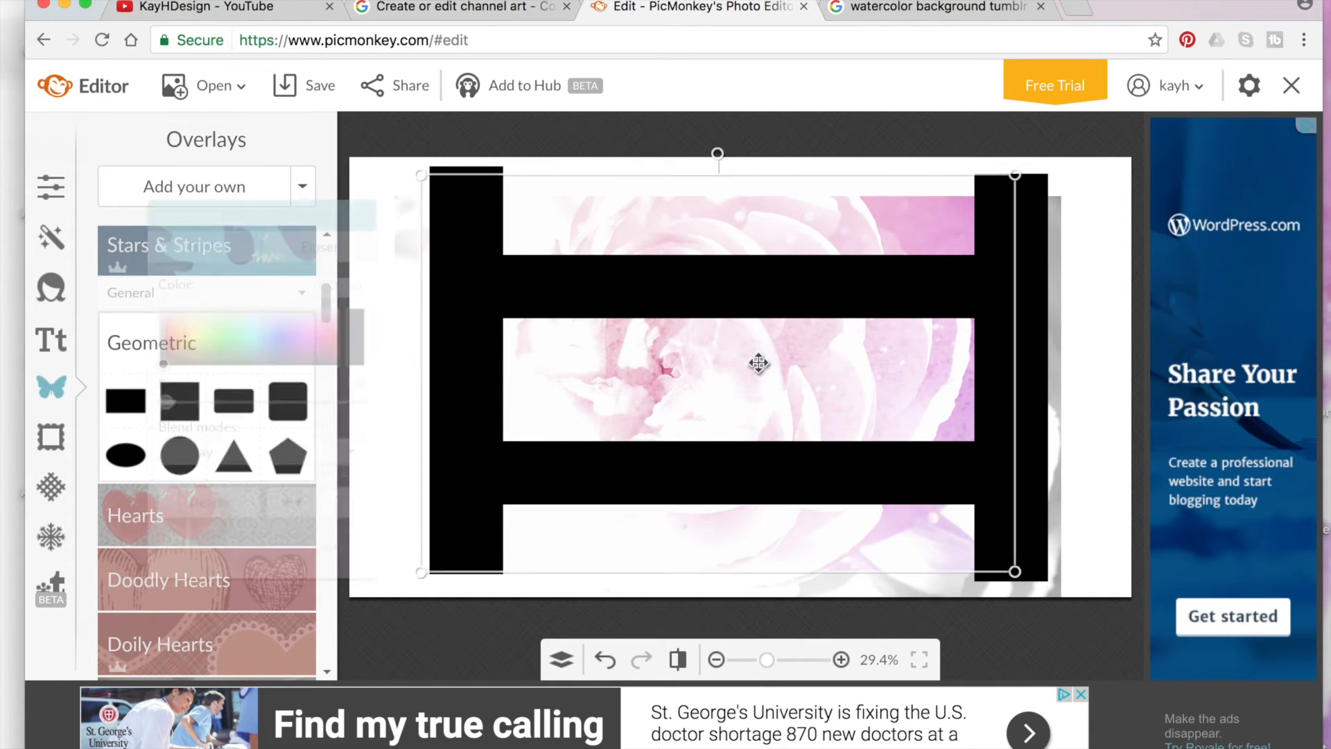
drag(1007, 565, 1102, 624)
drag(1194, 667, 1162, 669)
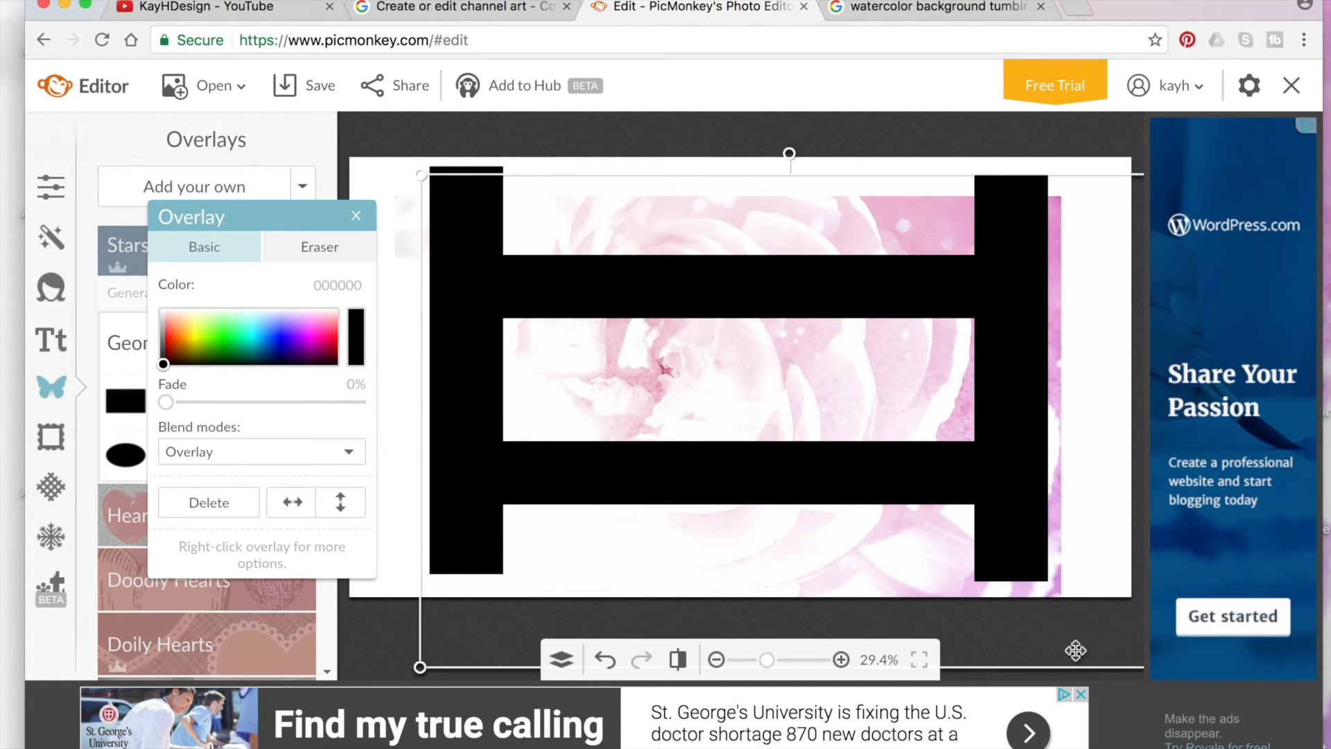
drag(419, 176, 374, 139)
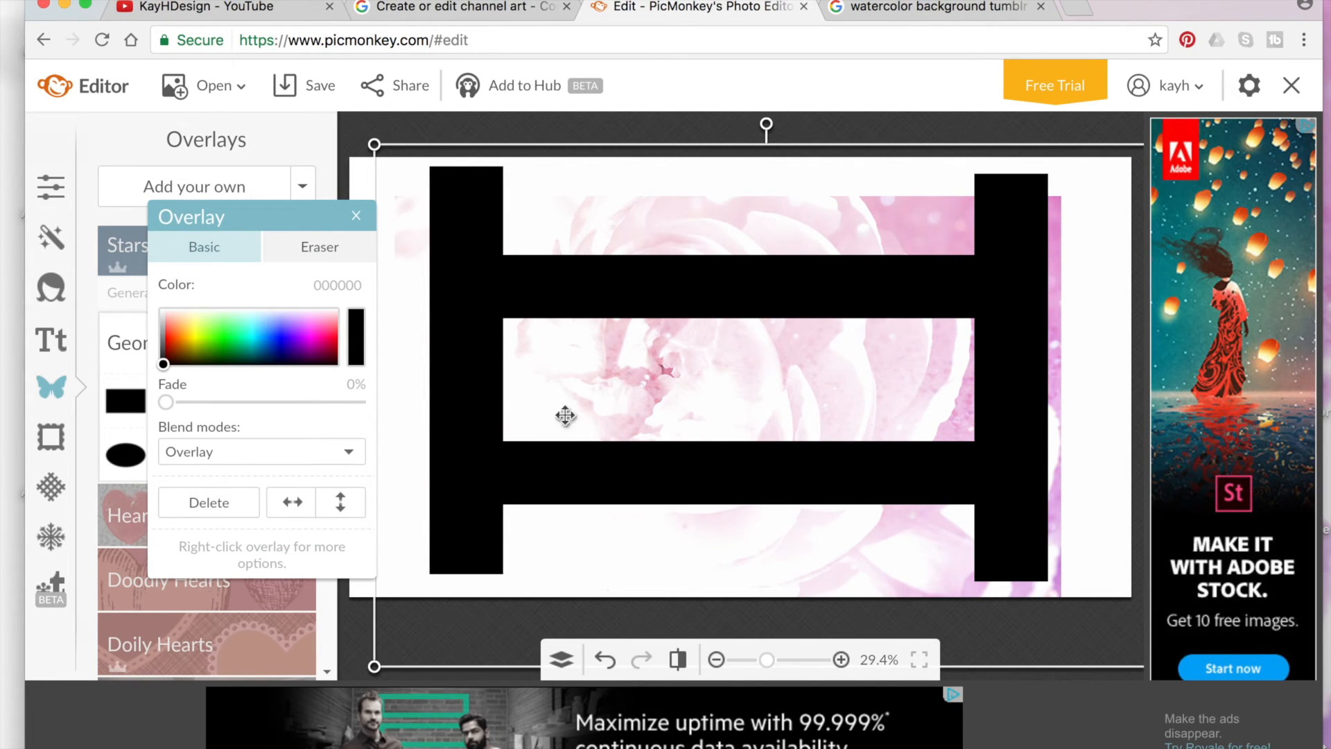
click(356, 216)
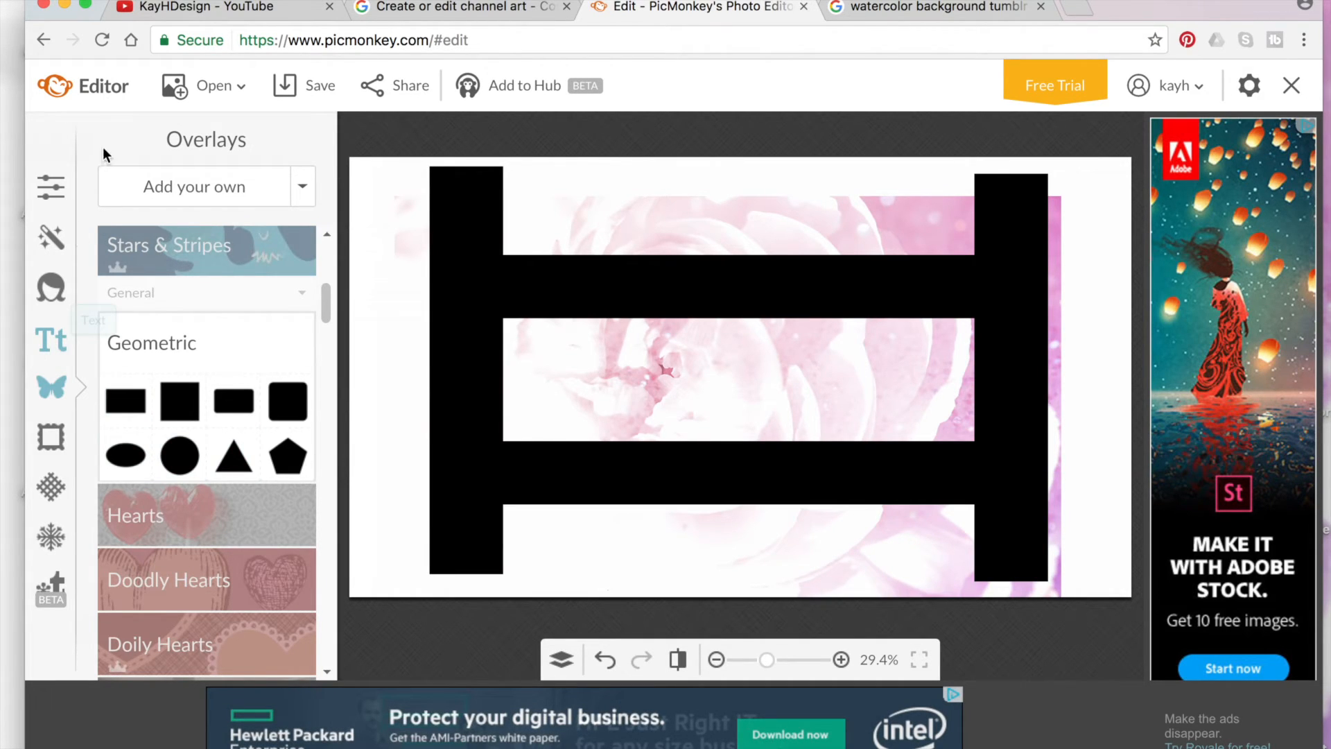
Add a text element reading "Kay H Design" in the Snell Roundhand font.
click(55, 343)
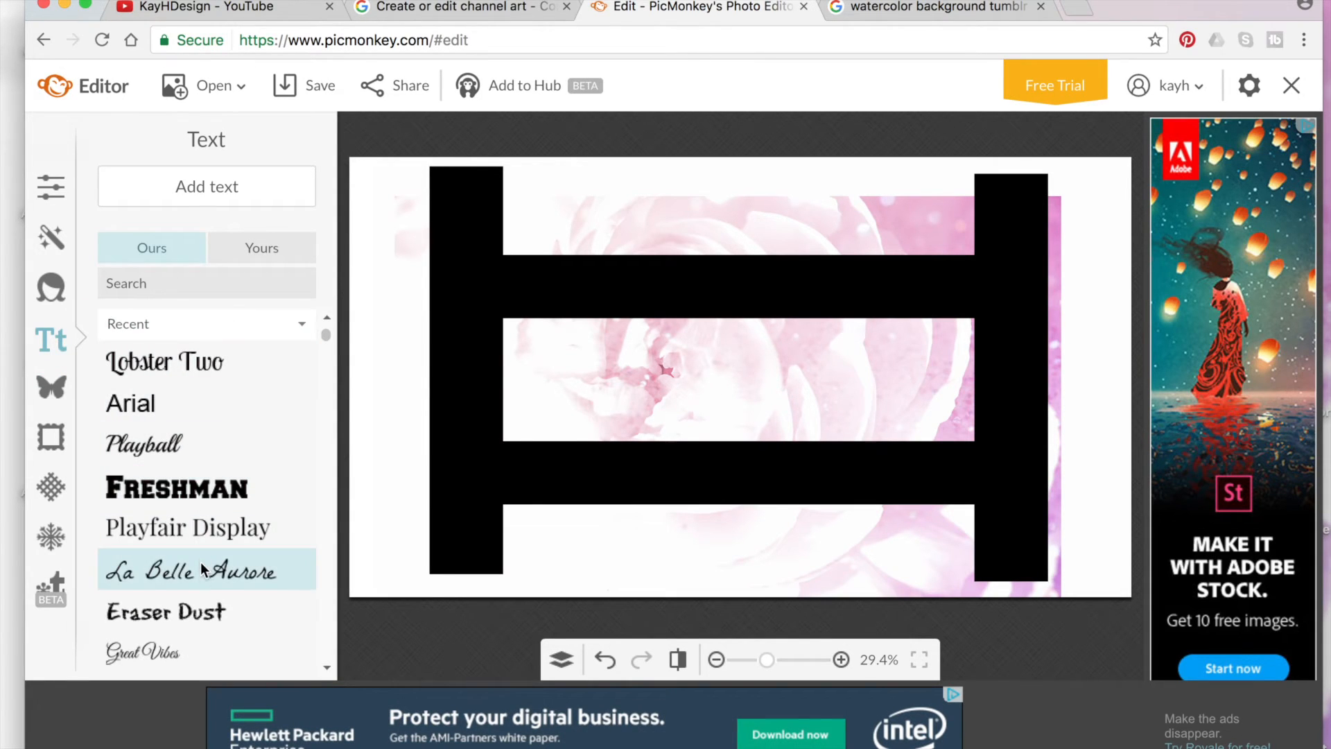
click(257, 252)
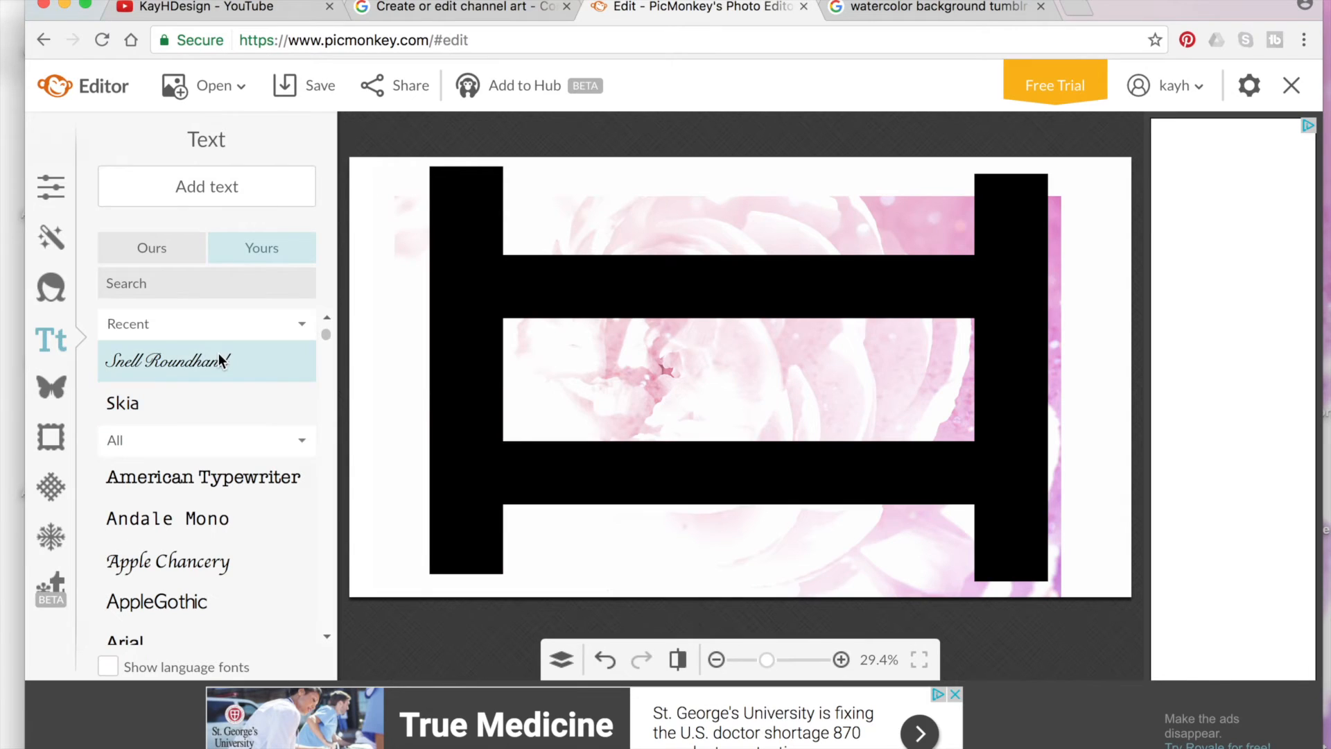
click(218, 355)
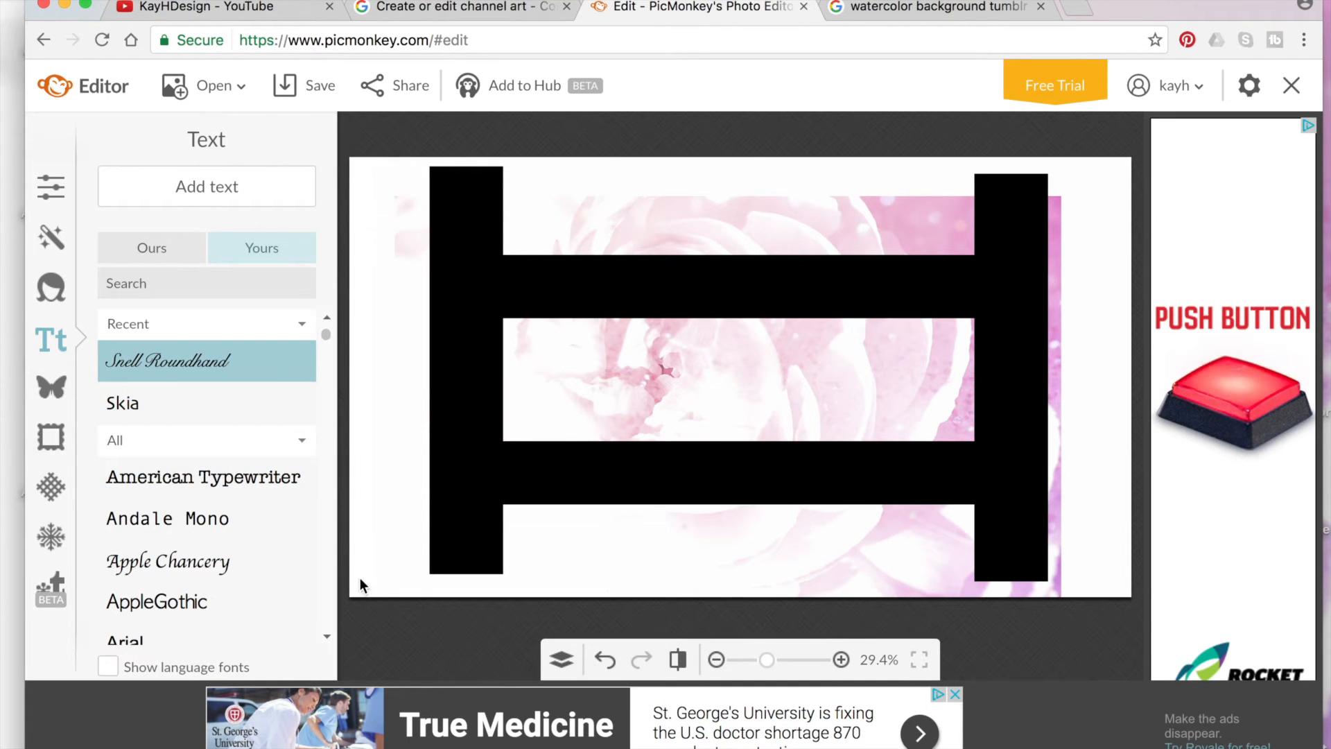
click(430, 402)
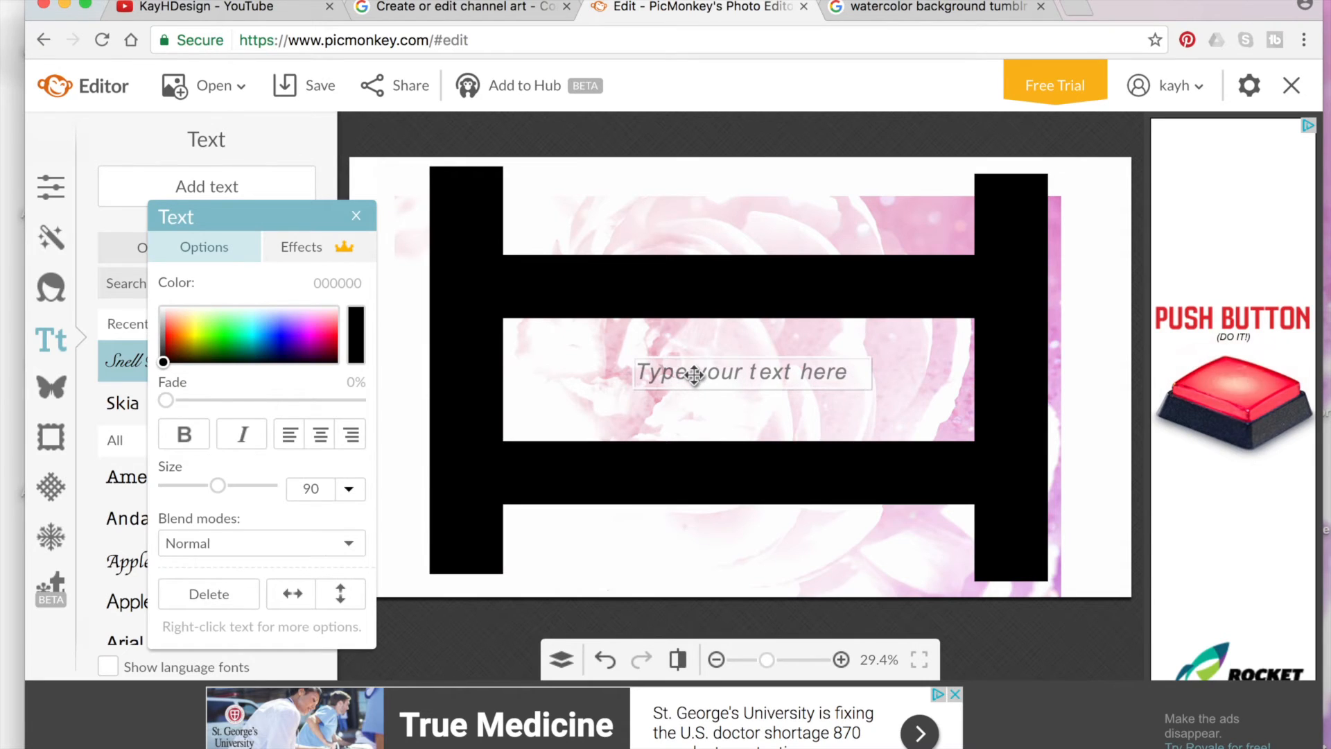
text(Kay)
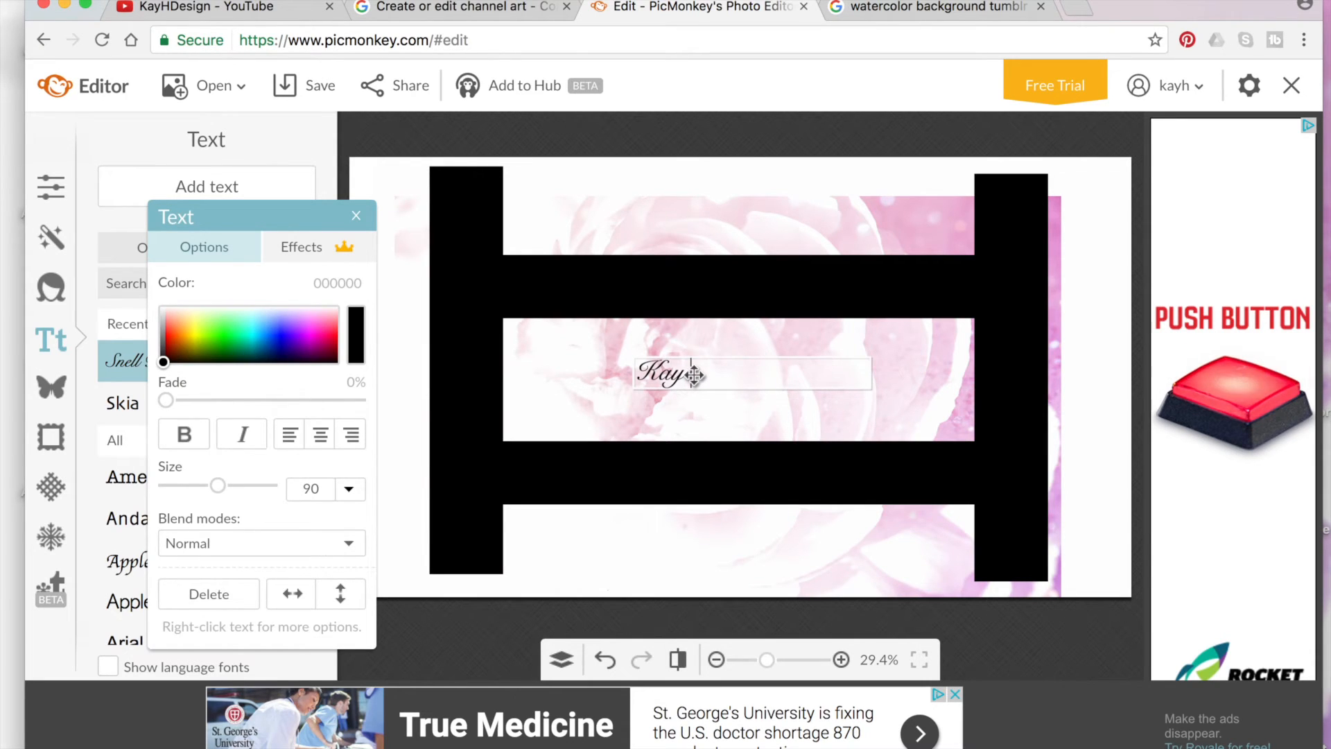
text(H dESIGN)
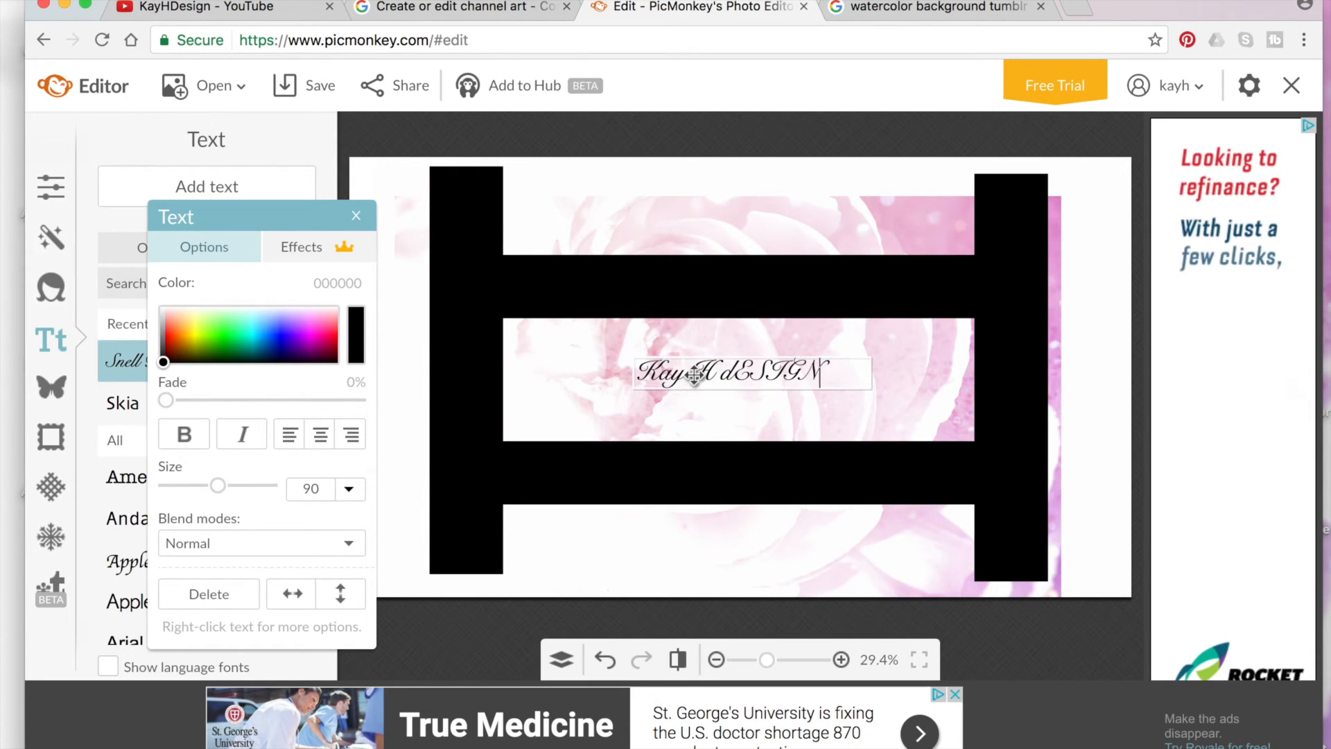
key(BackSpace)
key(BackSpace)
key(BackSpace)
key(BackSpace)
key(BackSpace)
key(BackSpace)
key(BackSpace)
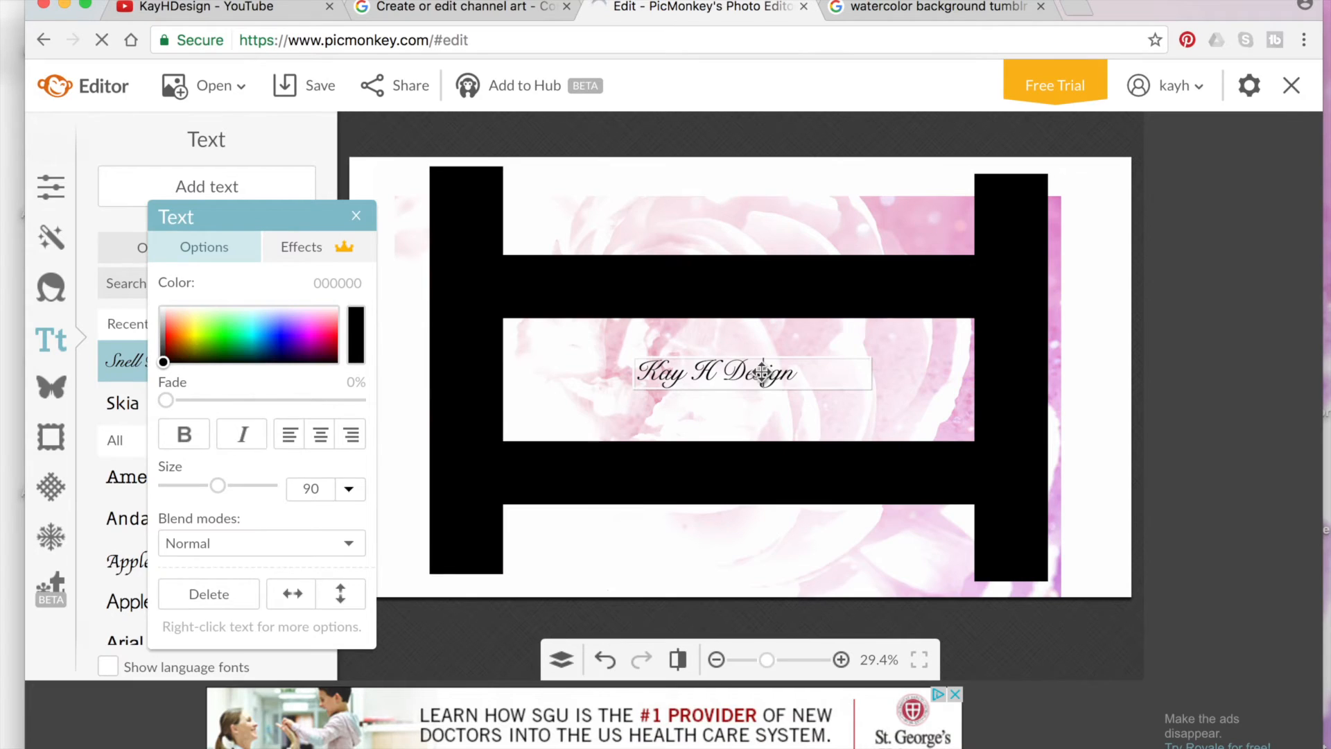
Make the "Kay H Design" title bold and set its size to 254.
drag(809, 372, 641, 358)
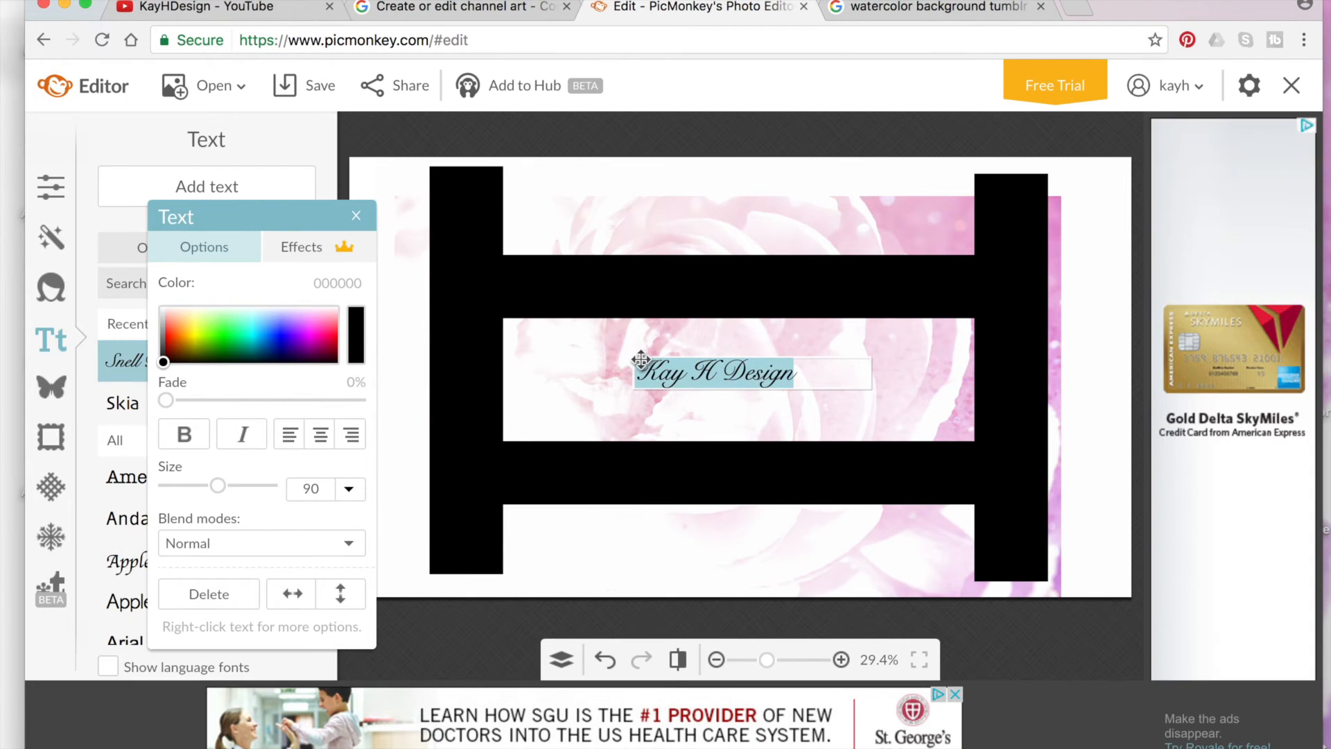
click(190, 441)
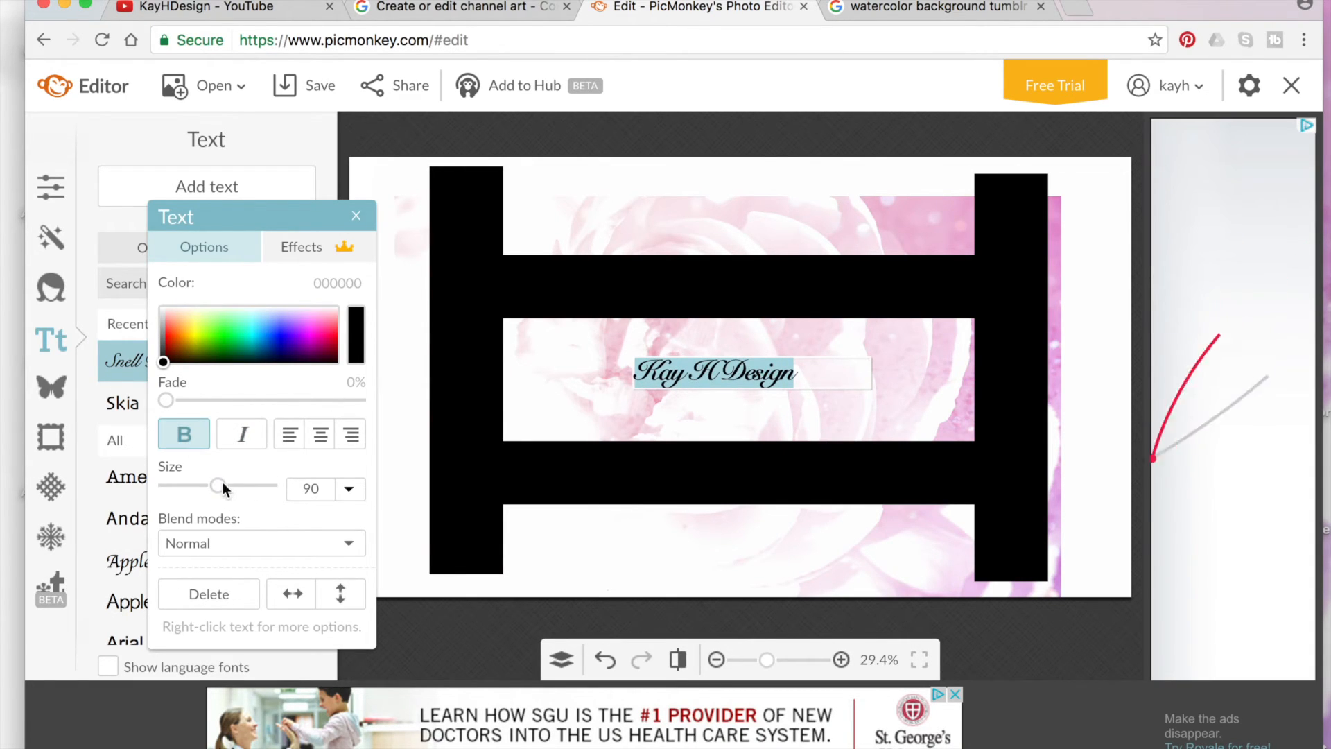
drag(252, 488, 261, 485)
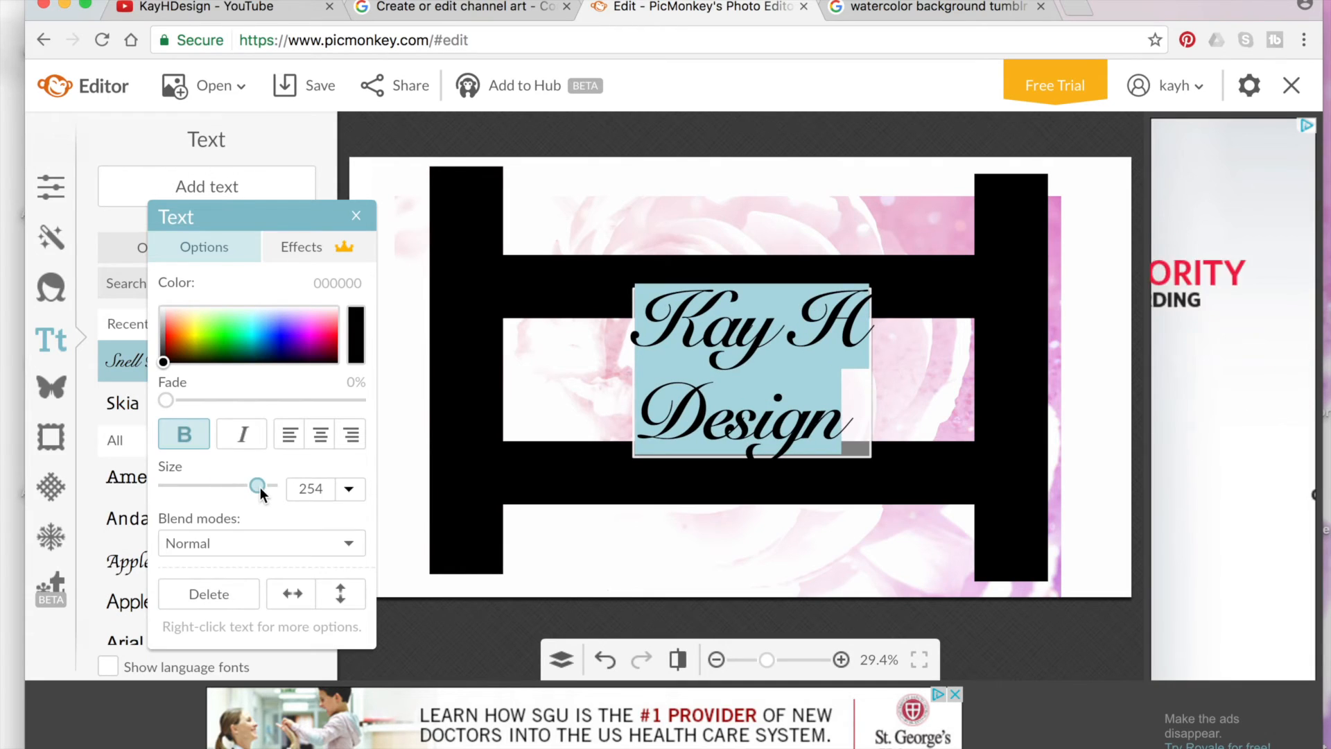
Widen the title's text box until it fits on one line and position it inside the central opening between the black bars.
click(827, 387)
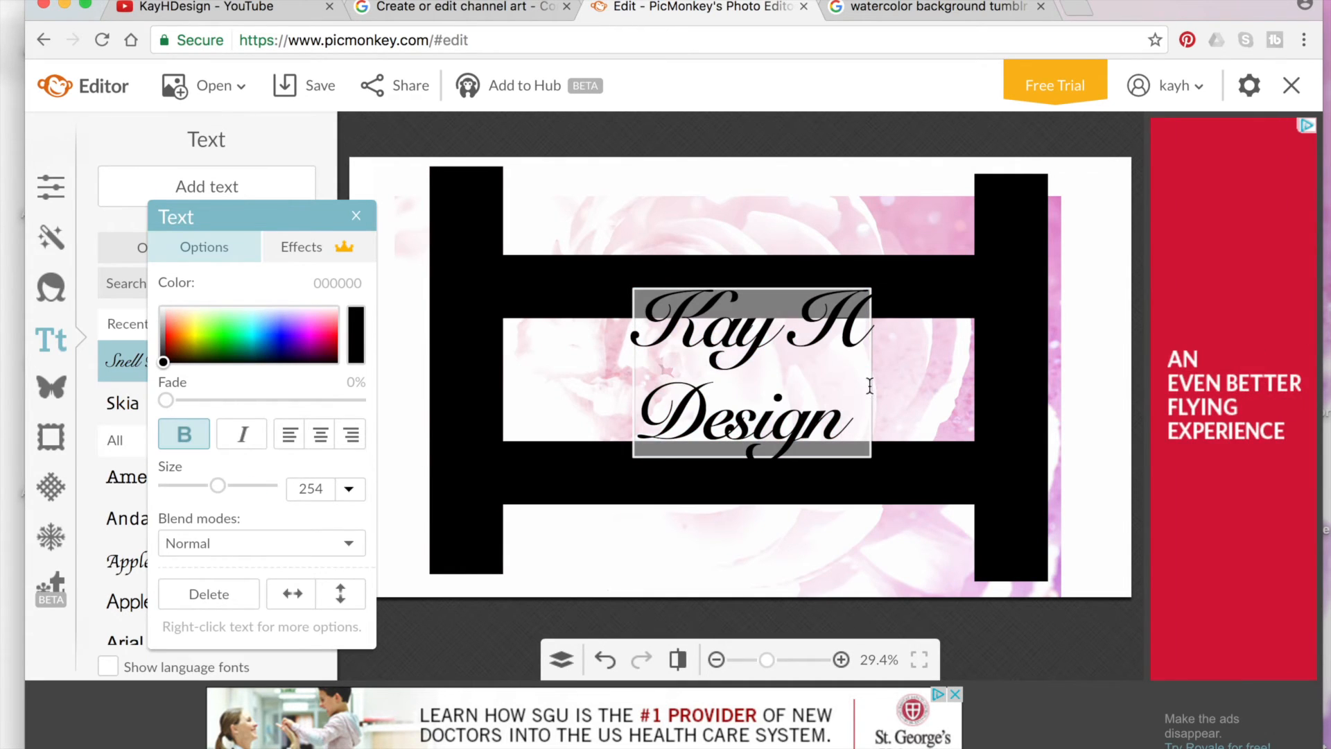
click(873, 396)
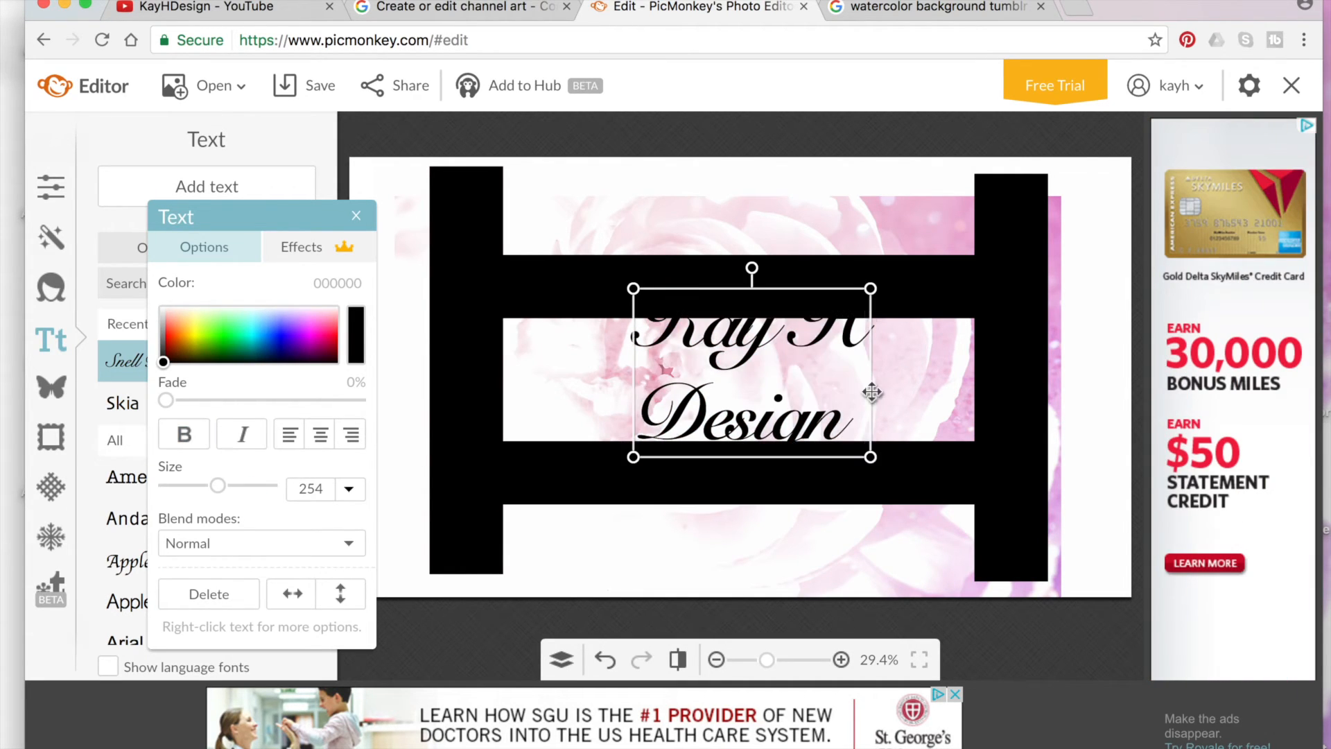
drag(870, 391, 1004, 386)
drag(633, 368, 488, 367)
drag(684, 356, 706, 345)
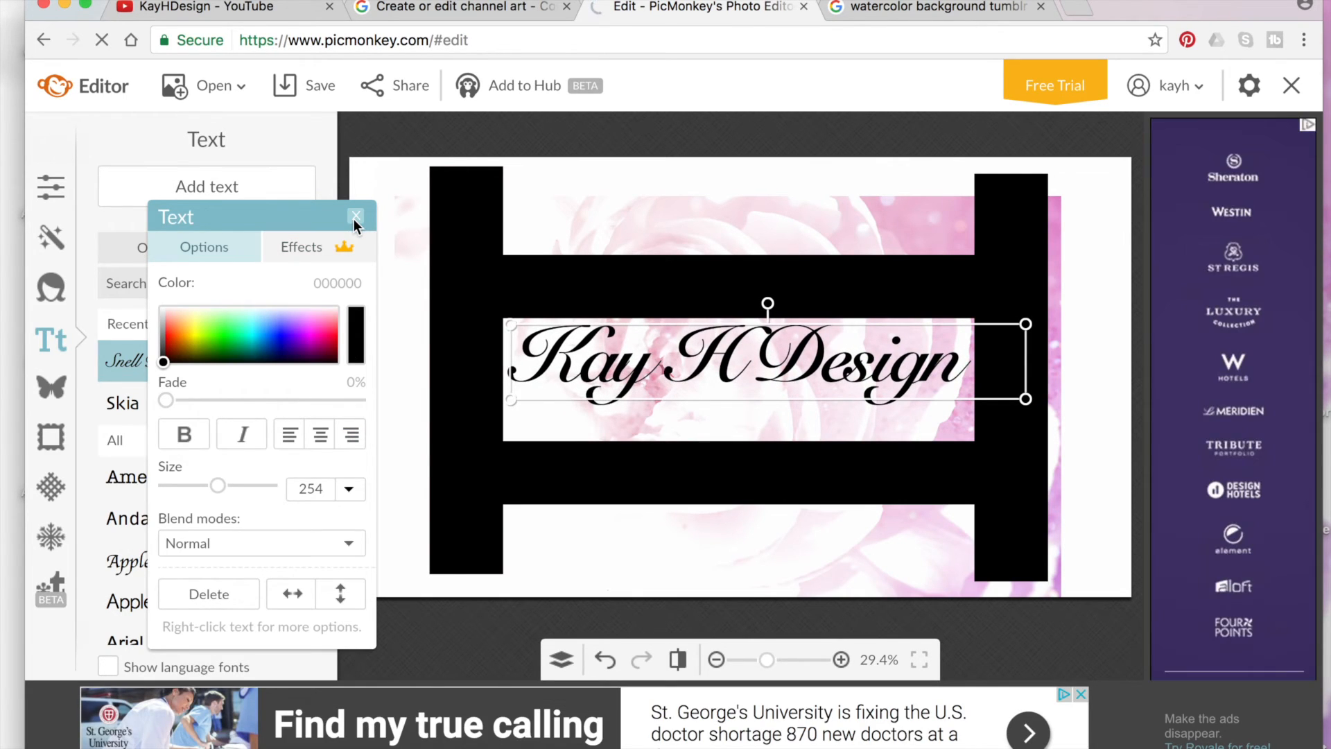
click(355, 217)
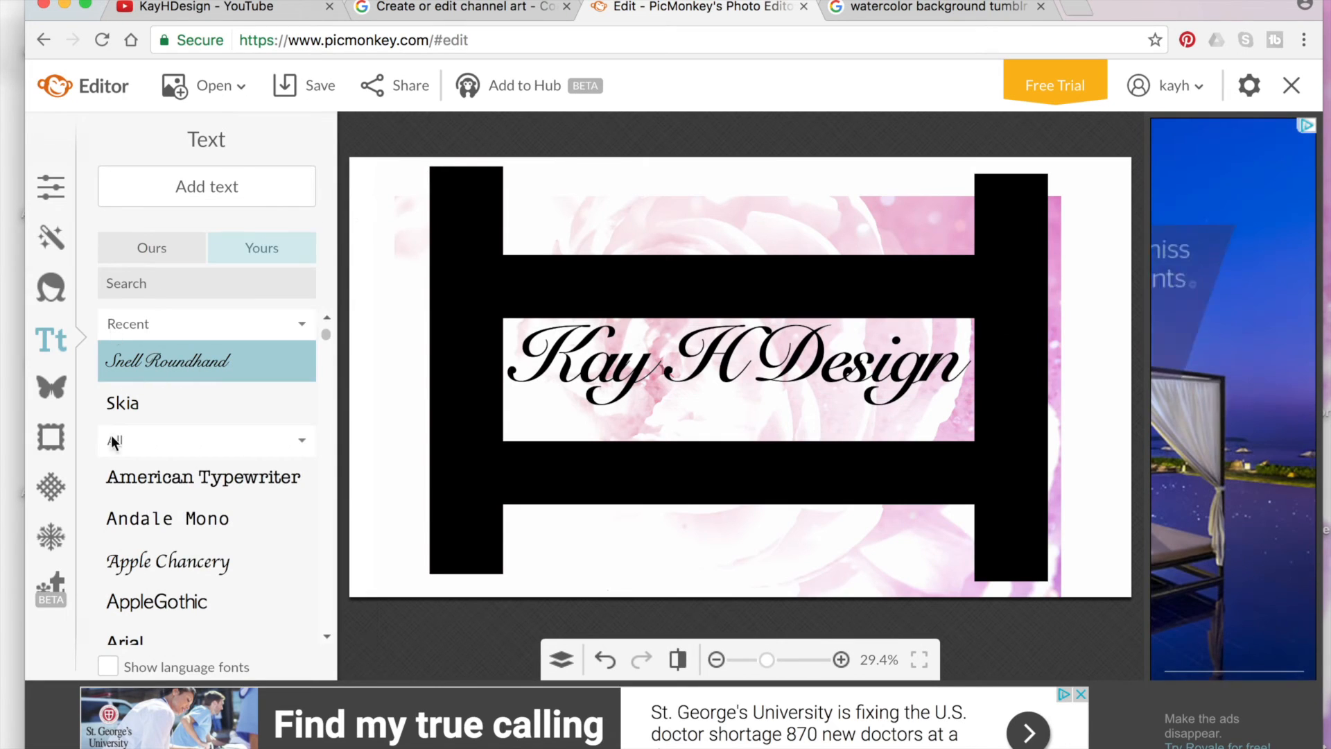
Add a second text element reading "Beauty, Nerds, Lifestyle" in the Skia font.
click(146, 402)
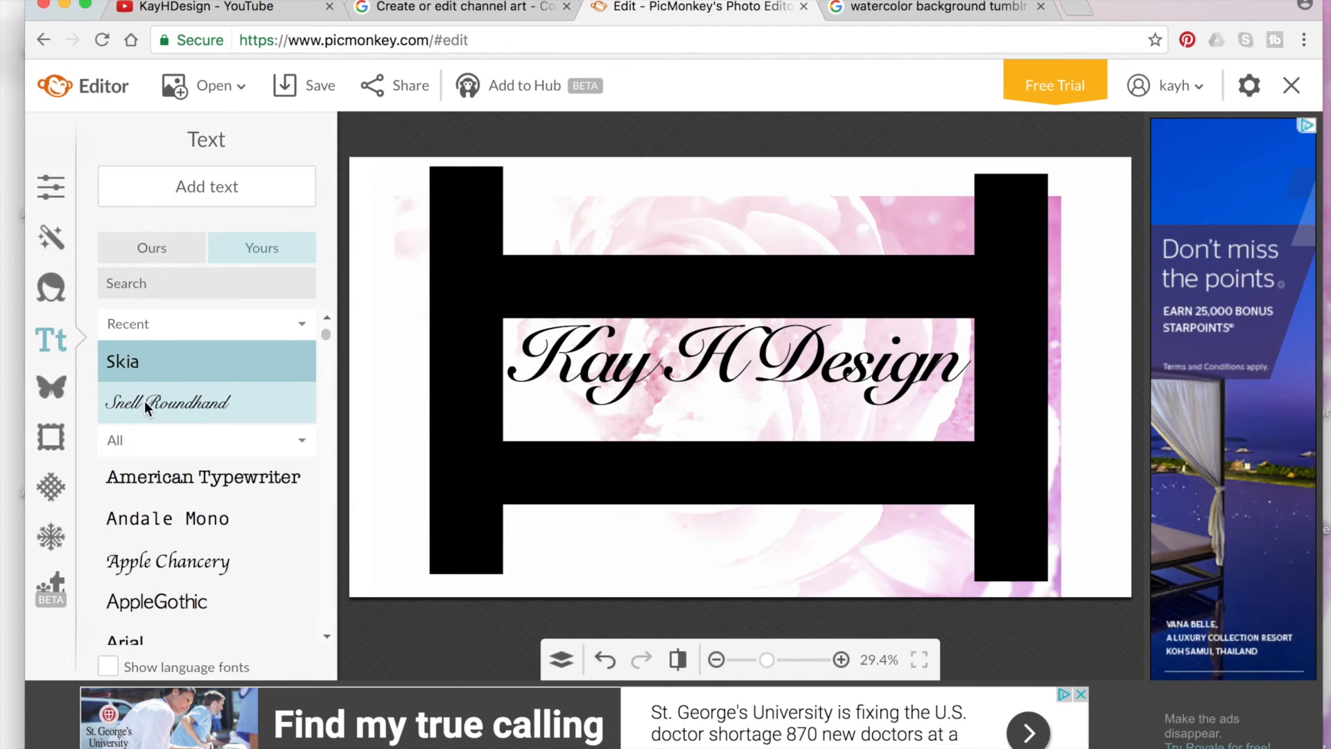
click(216, 185)
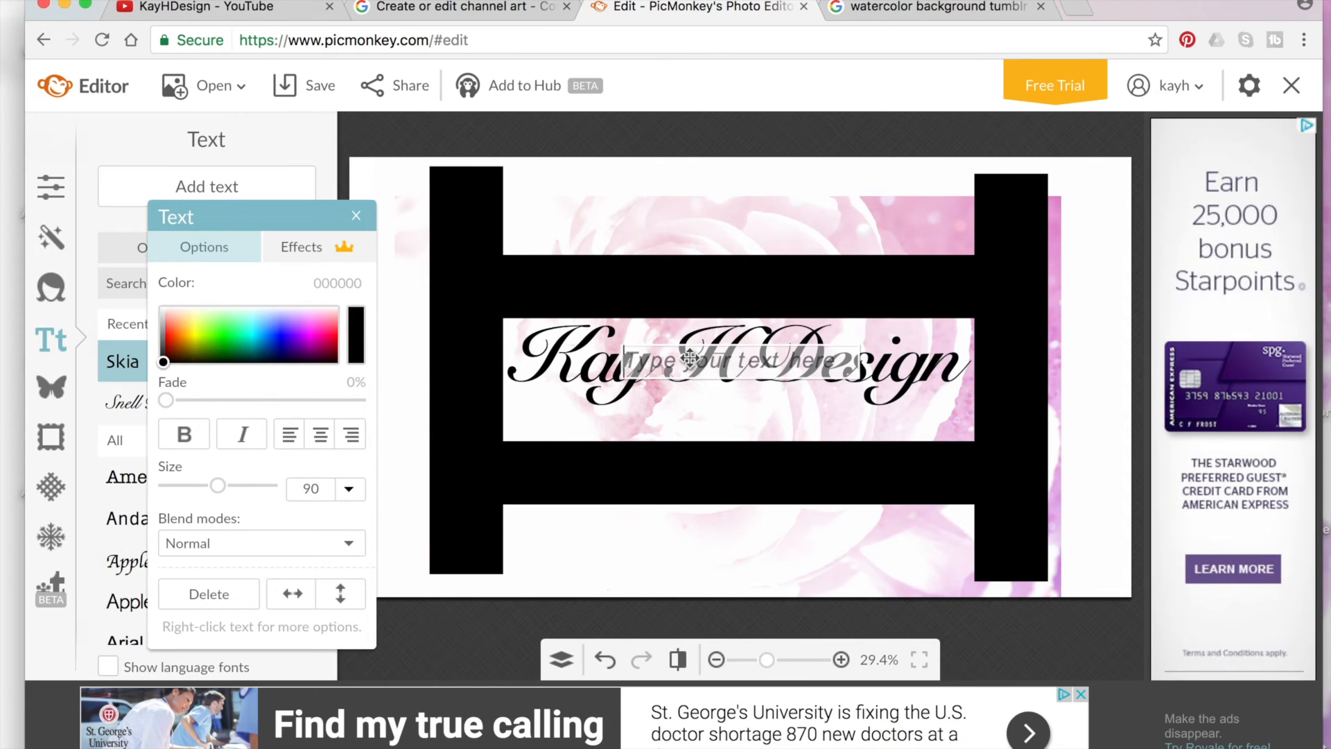
text(Beauty, Nerds,)
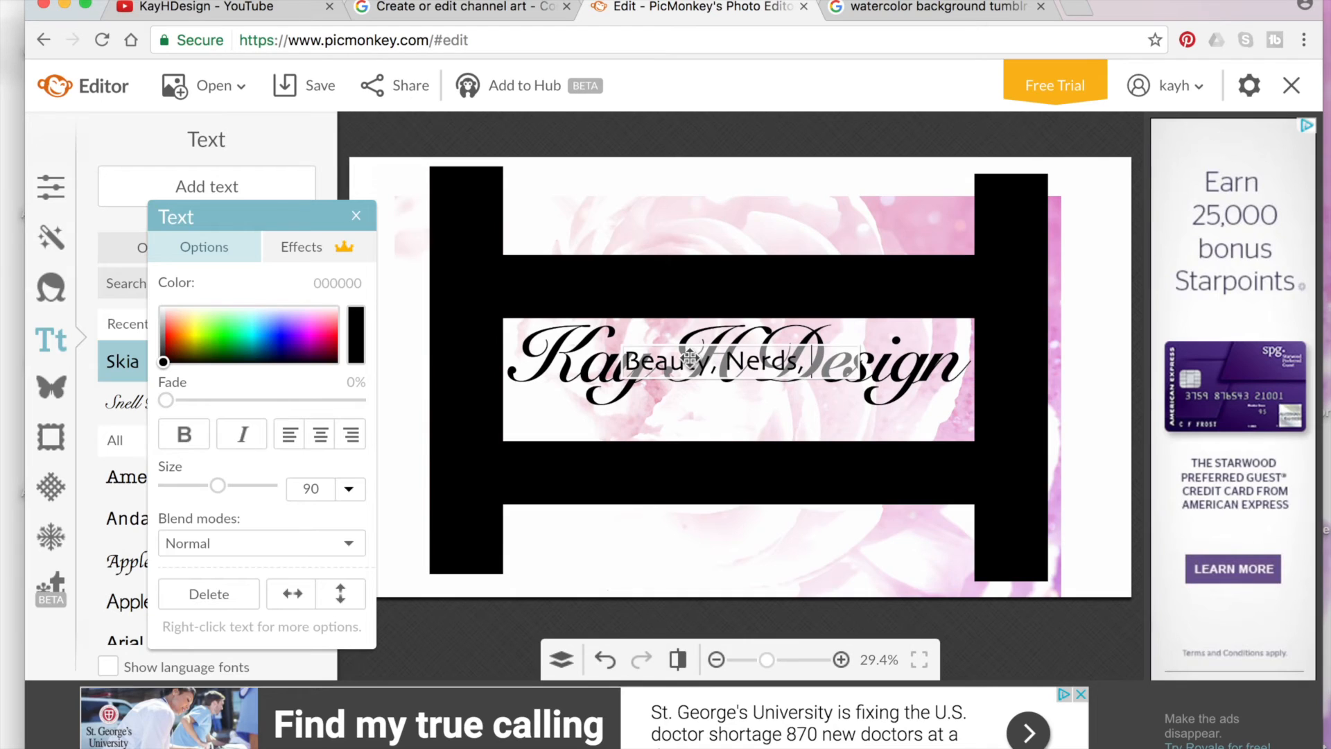
text( Lifestyle)
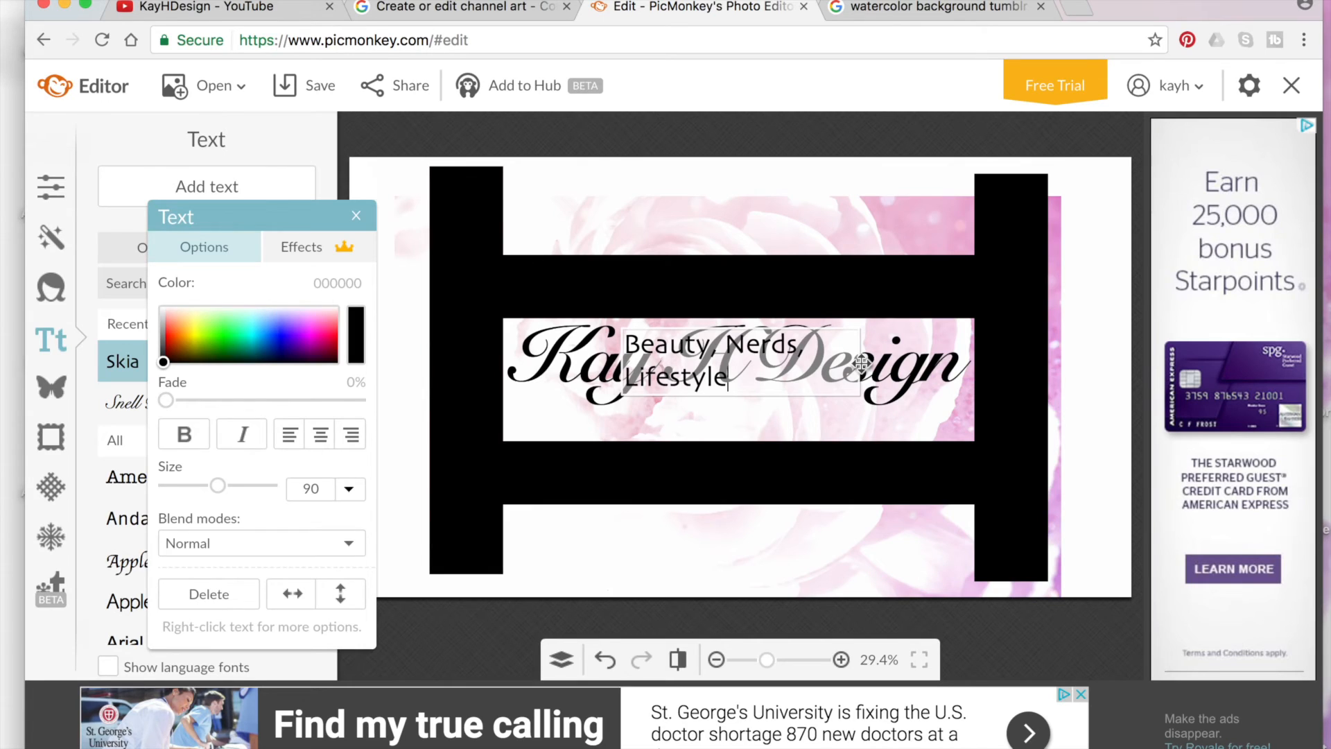
Widen the tagline's text box to a single line and move it directly below the title.
click(861, 363)
drag(861, 363, 942, 373)
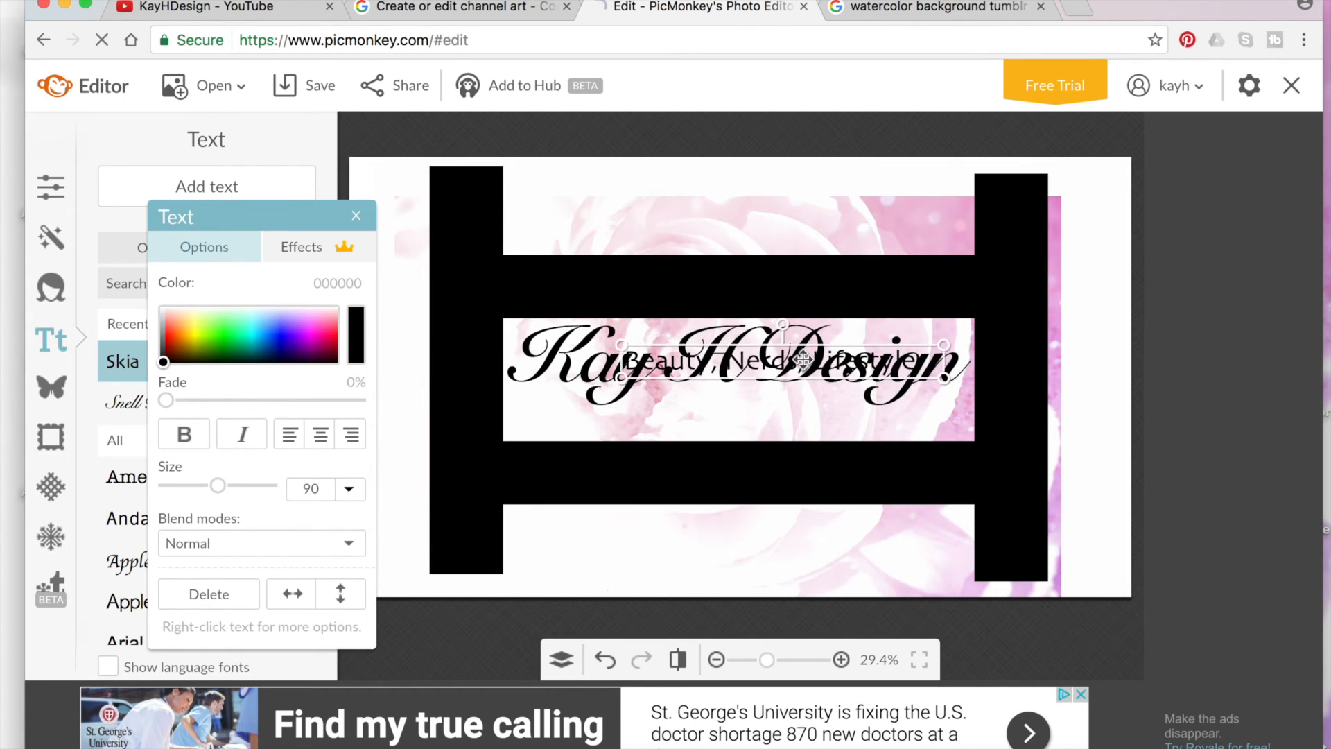
drag(802, 358, 762, 425)
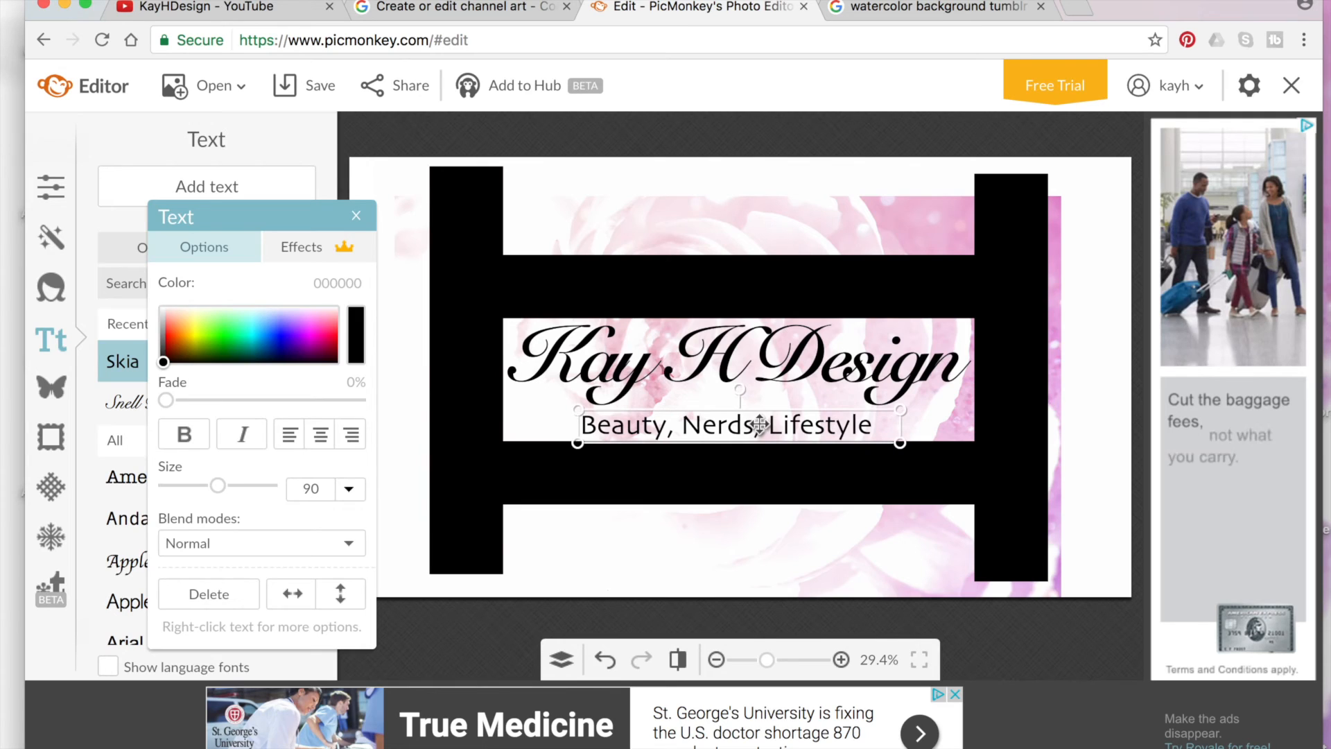
Center-align the "Beauty, Nerds, Lifestyle" tagline and reduce its text size.
double_click(701, 425)
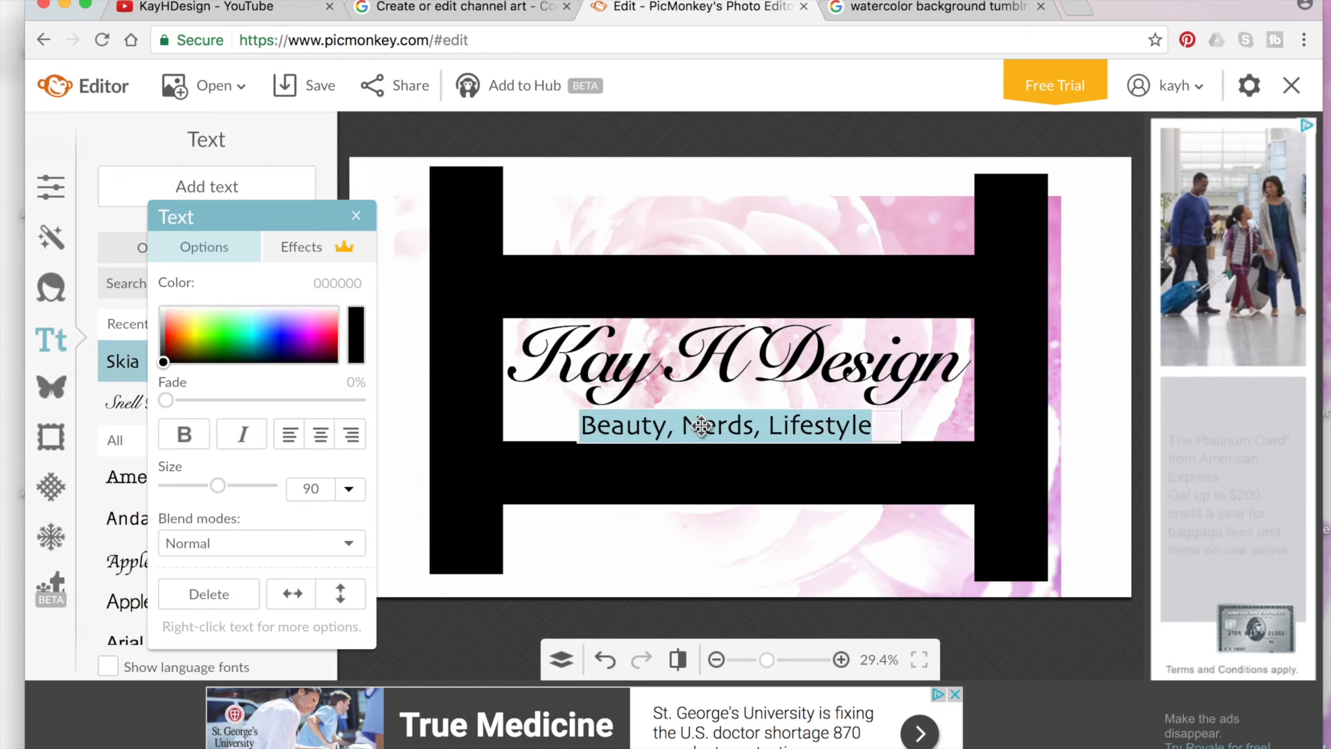
click(318, 432)
mouse_move(217, 485)
mouse_down()
mouse_move(197, 485)
mouse_move(225, 484)
mouse_up()
click(725, 534)
double_click(825, 425)
Move the pink glitter overlay down and slightly right to uncover the upper ends of the vertical black bars.
click(466, 553)
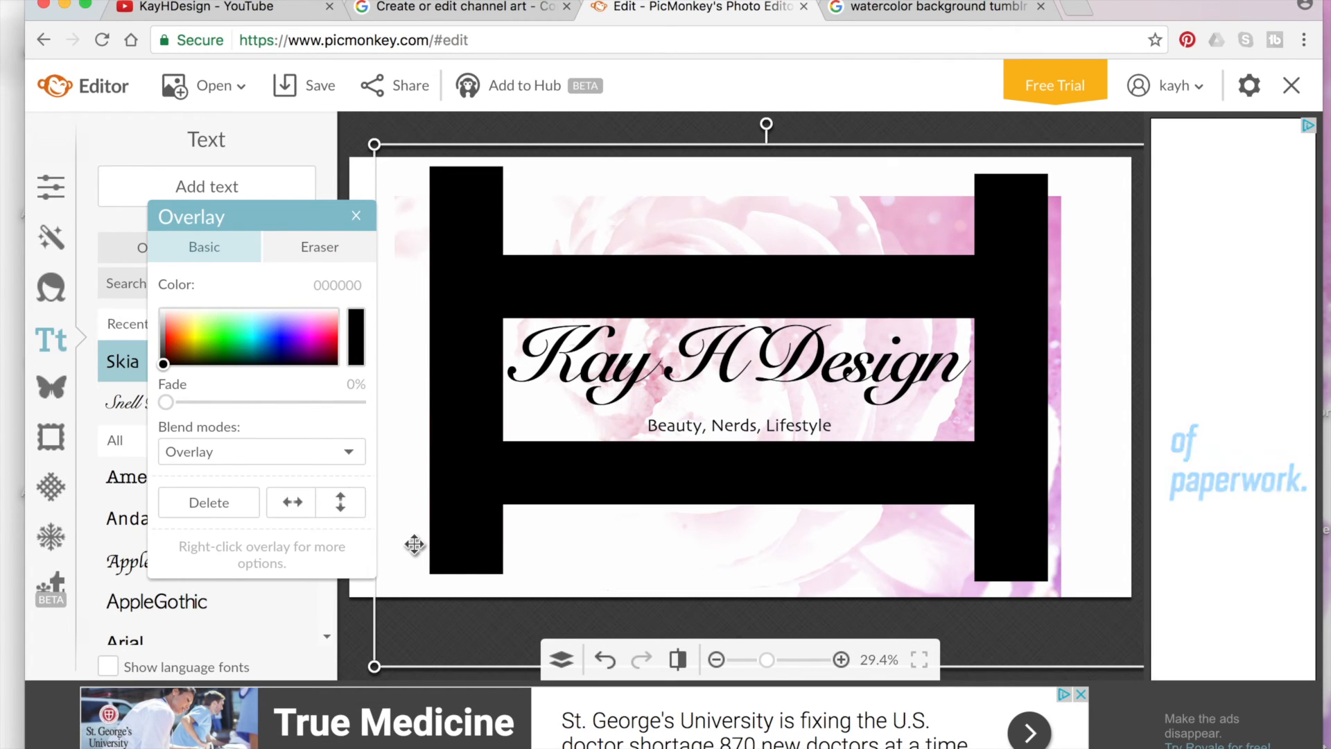
click(462, 130)
click(472, 194)
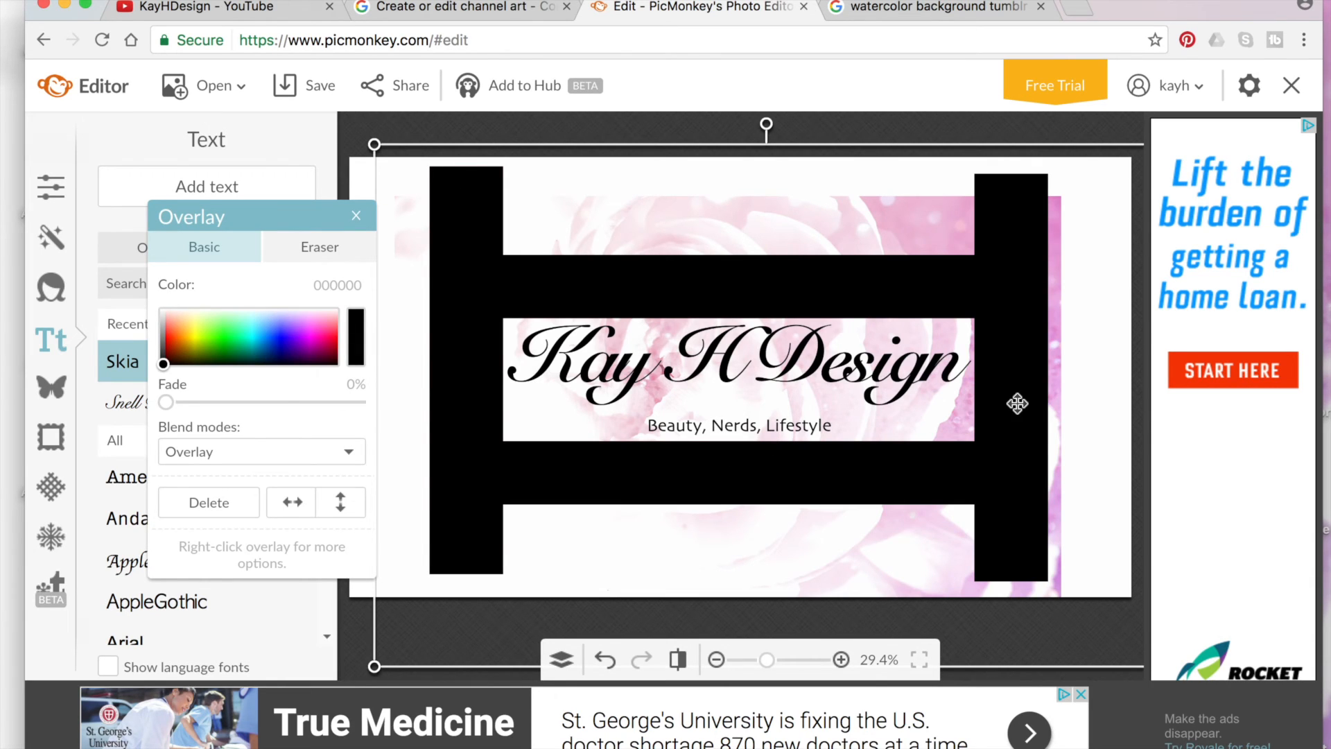
click(1031, 132)
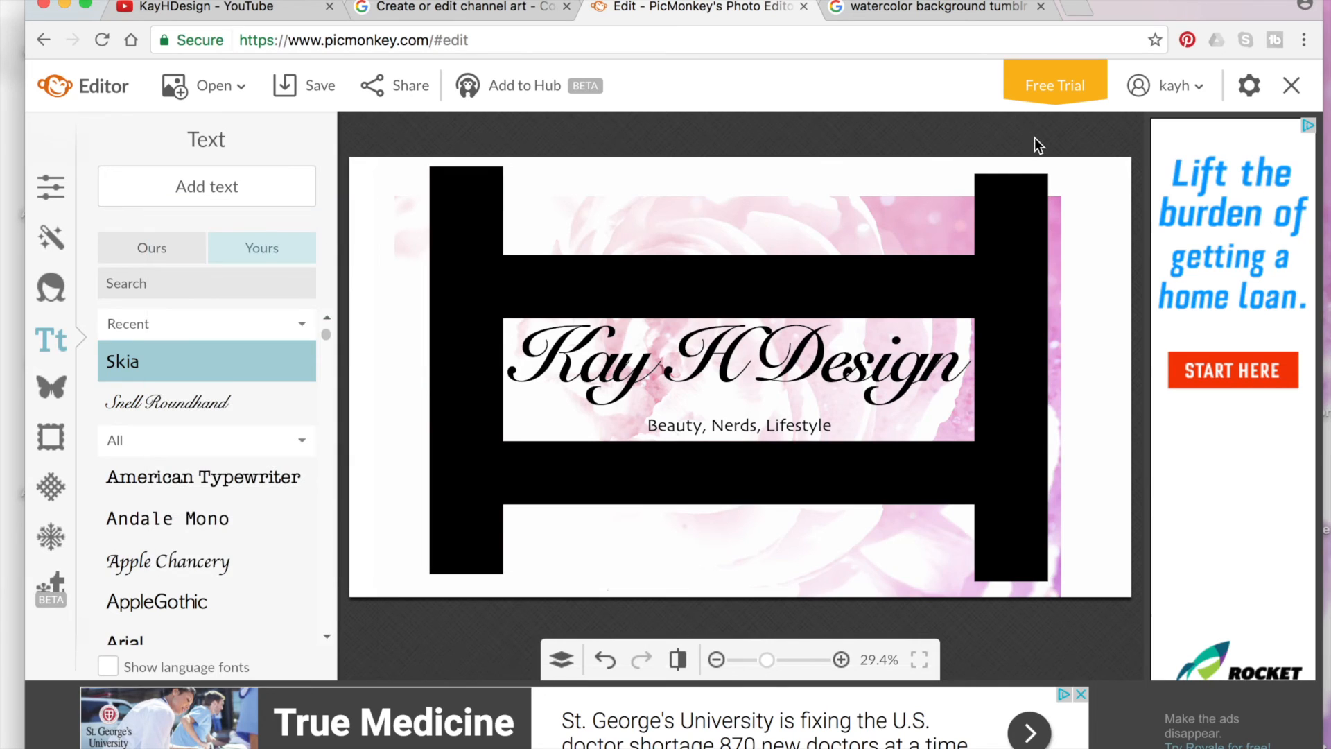
click(945, 289)
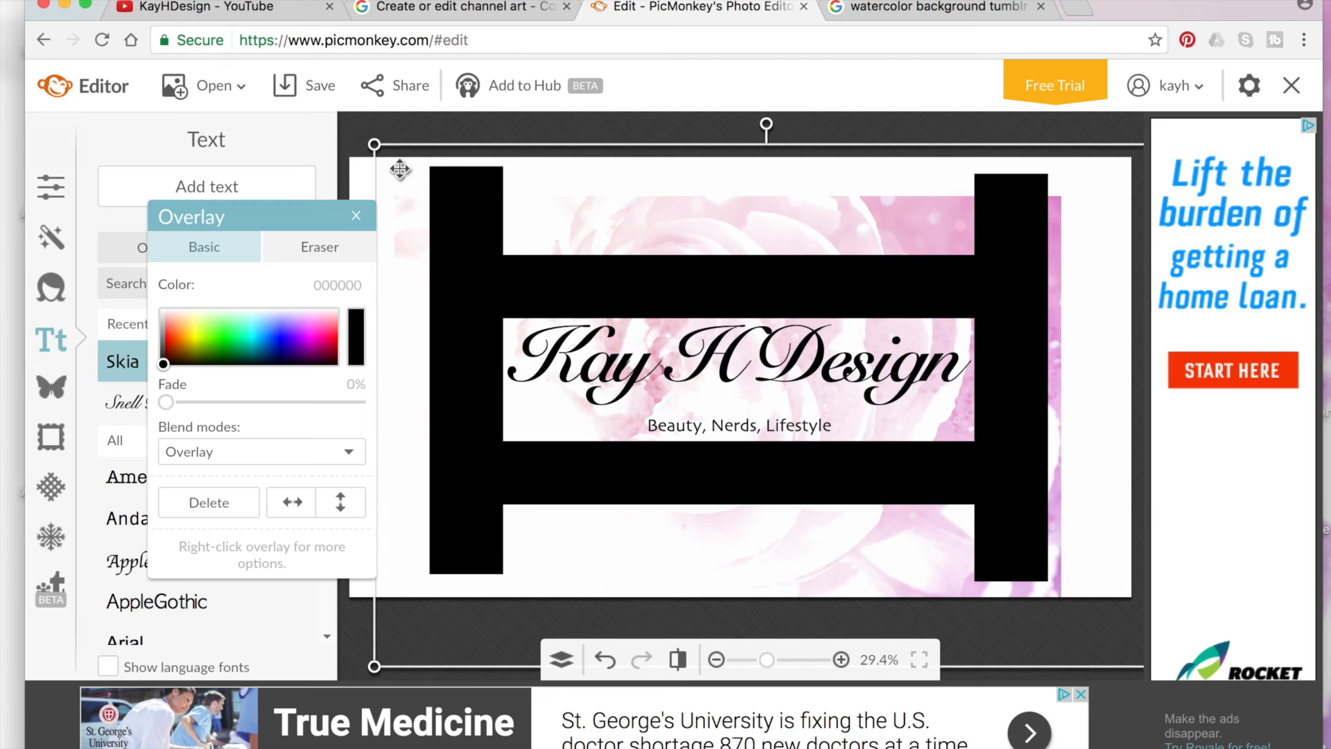
drag(400, 168, 448, 285)
Delete the left and right vertical black bars.
click(468, 214)
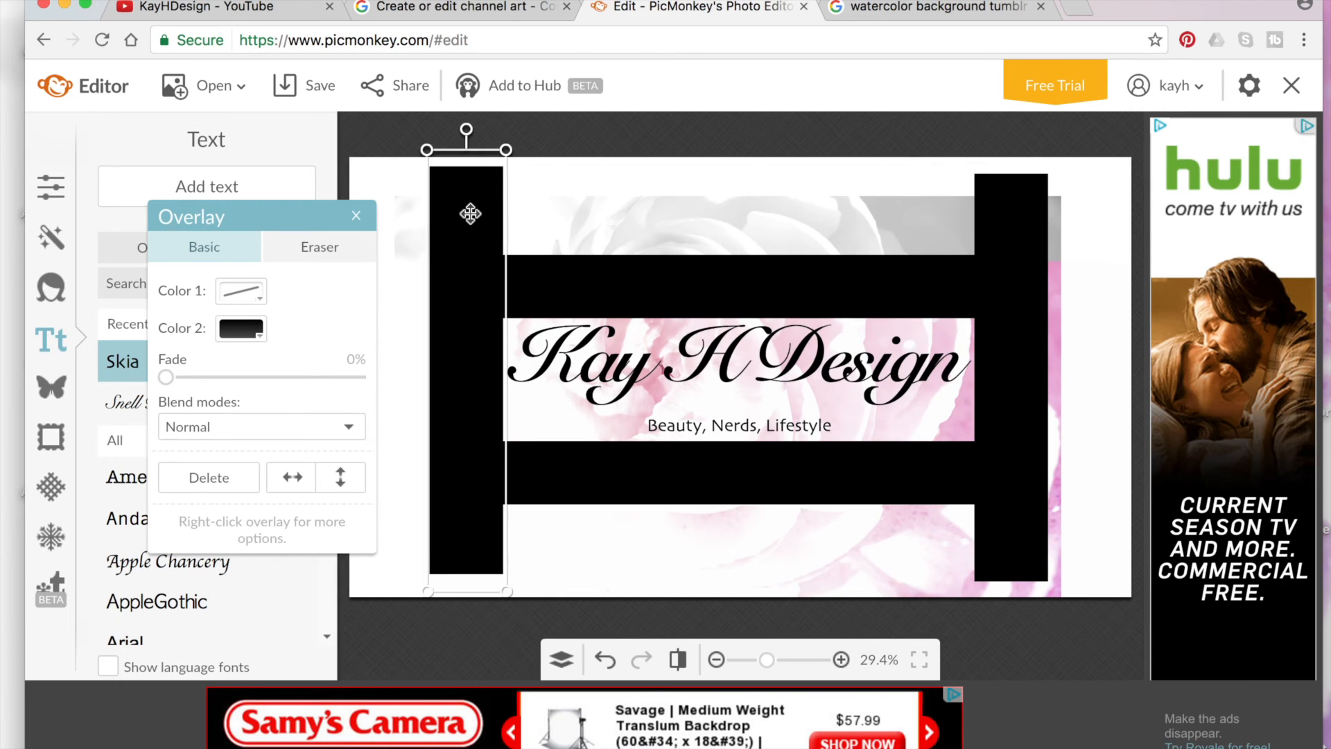
key(Delete)
click(490, 289)
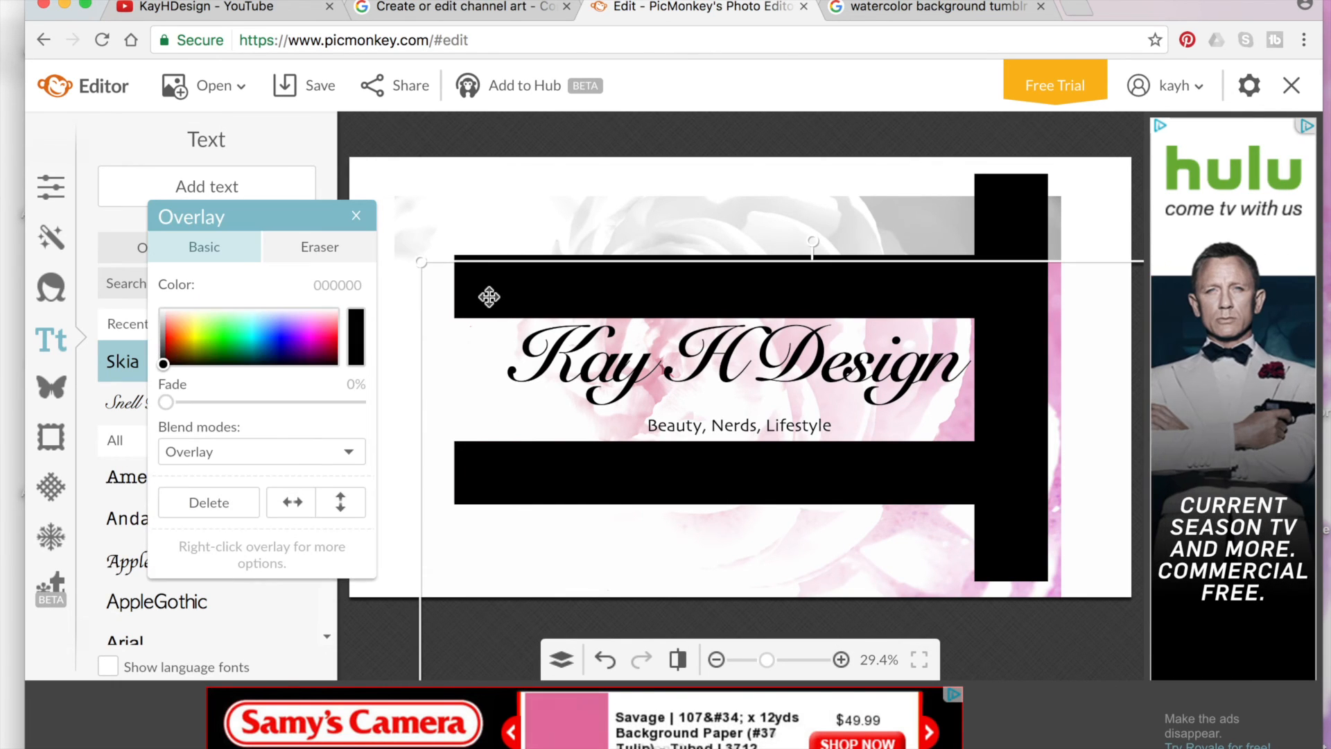
click(1035, 216)
key(Delete)
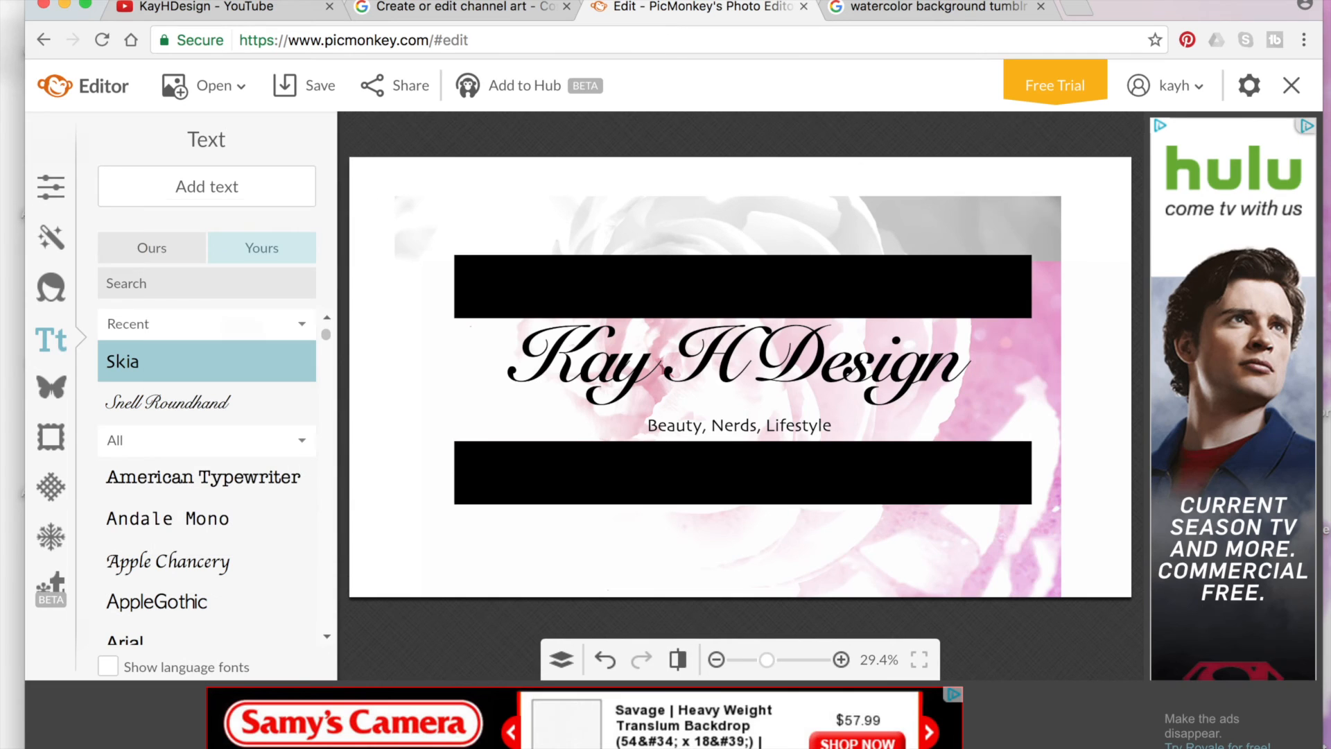
Move the pink glitter overlay down and right to uncover the upper horizontal black bar, and delete both horizontal black bars.
click(1010, 291)
drag(1010, 291, 1117, 342)
click(487, 294)
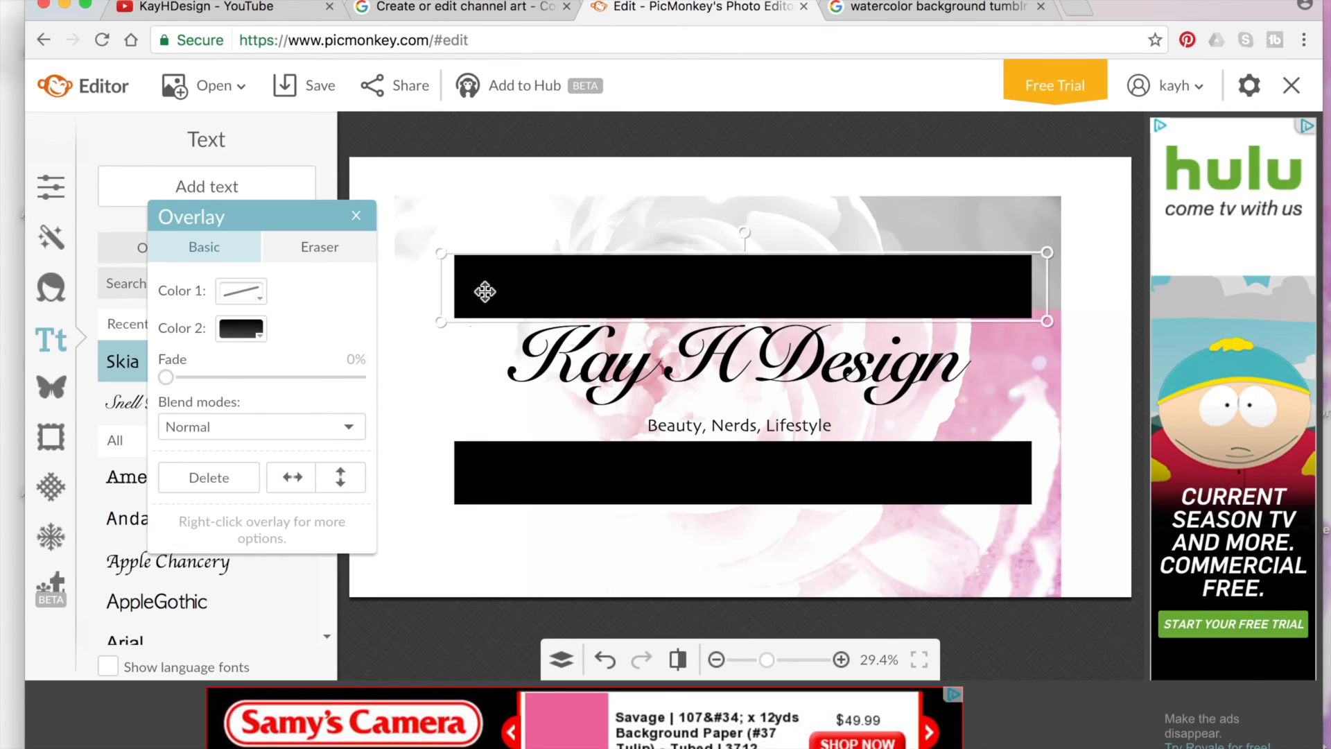
key(Delete)
click(498, 490)
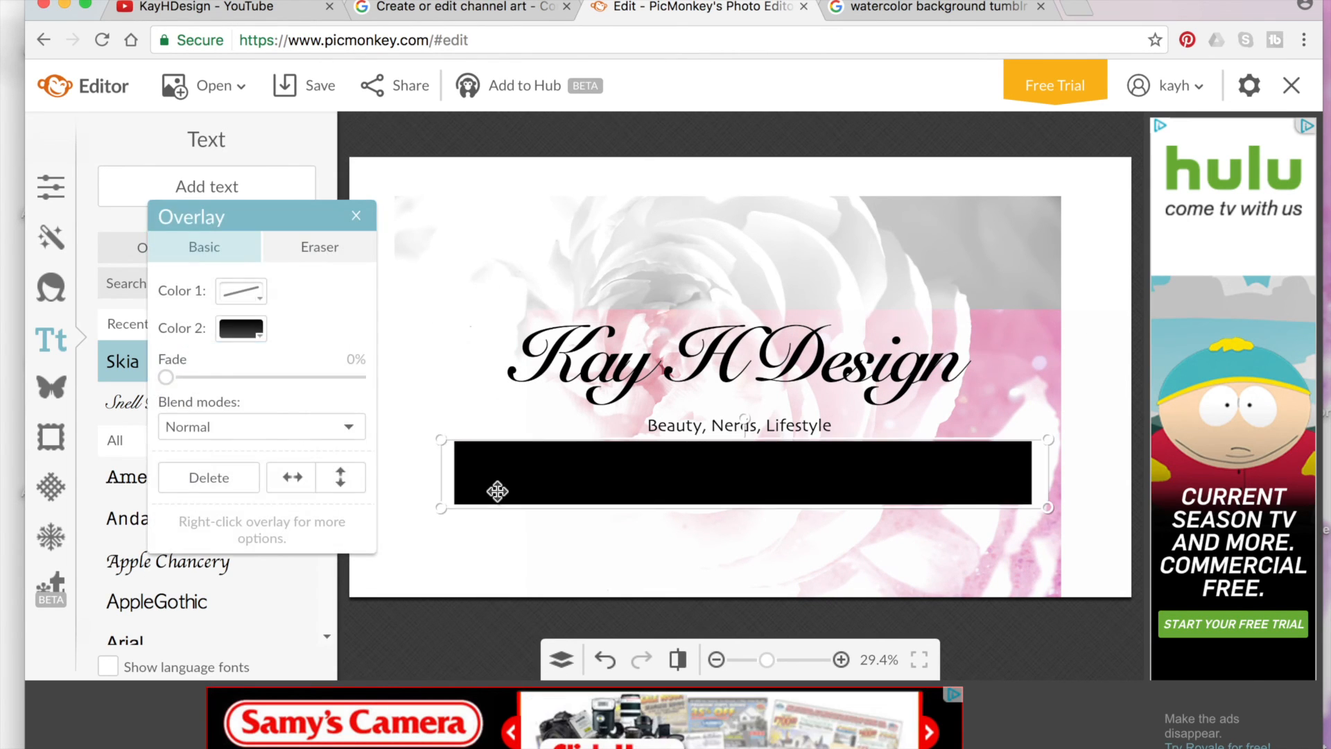
key(Delete)
Move the pink glitter overlay back up and left and enlarge it slightly so it covers the whole flower image.
drag(718, 399, 460, 229)
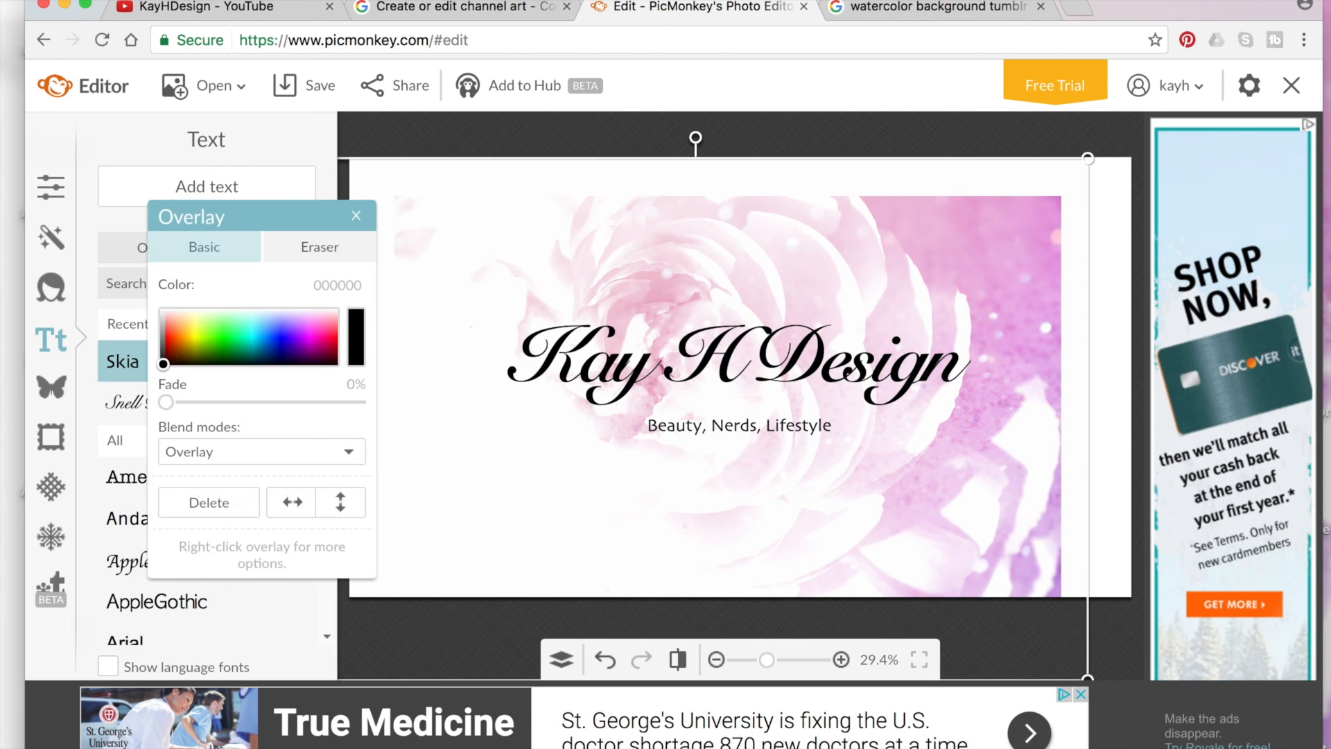
drag(1088, 161, 1124, 122)
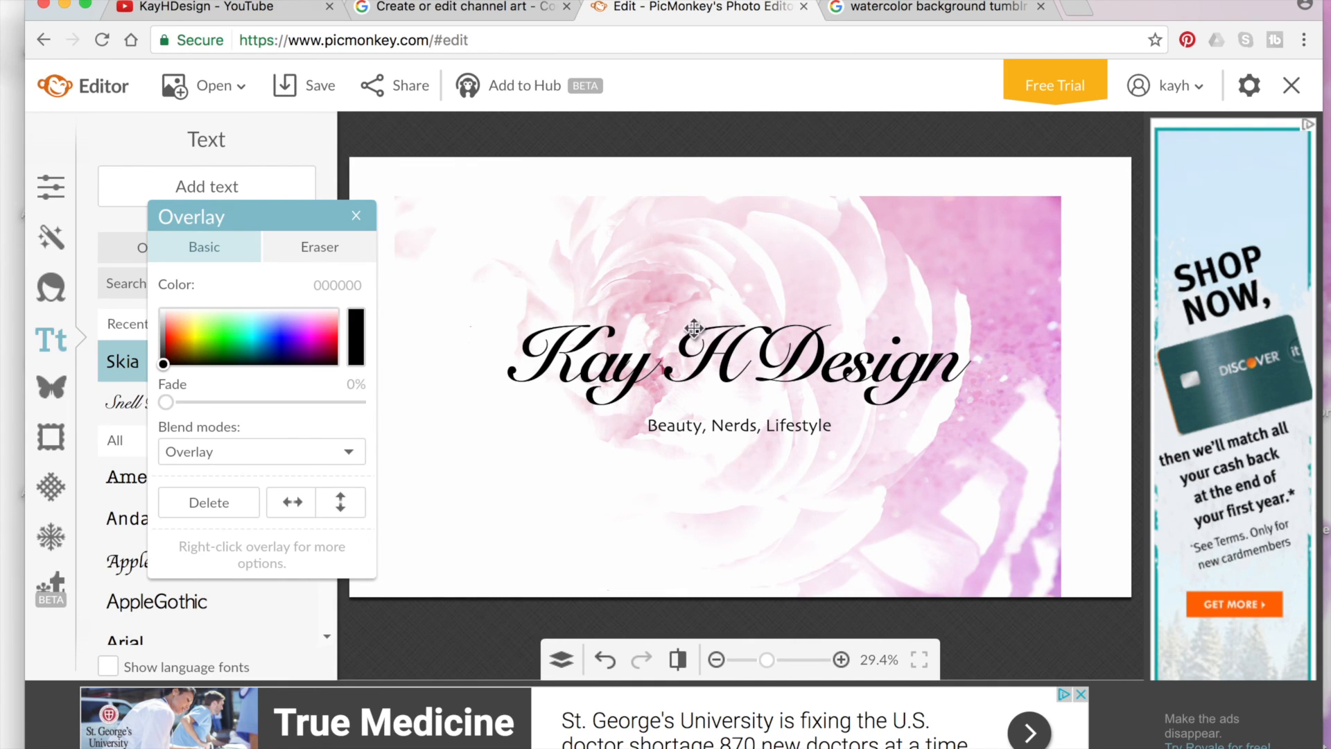
click(355, 217)
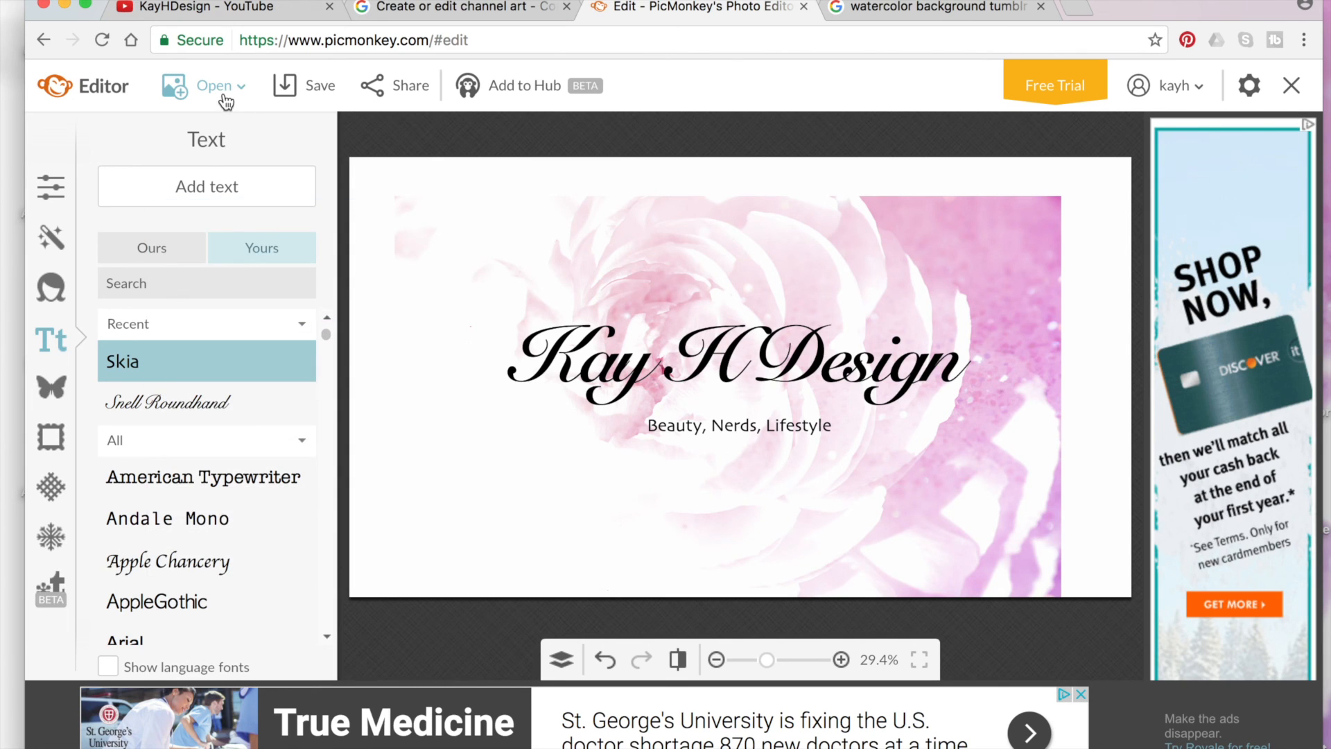
click(302, 86)
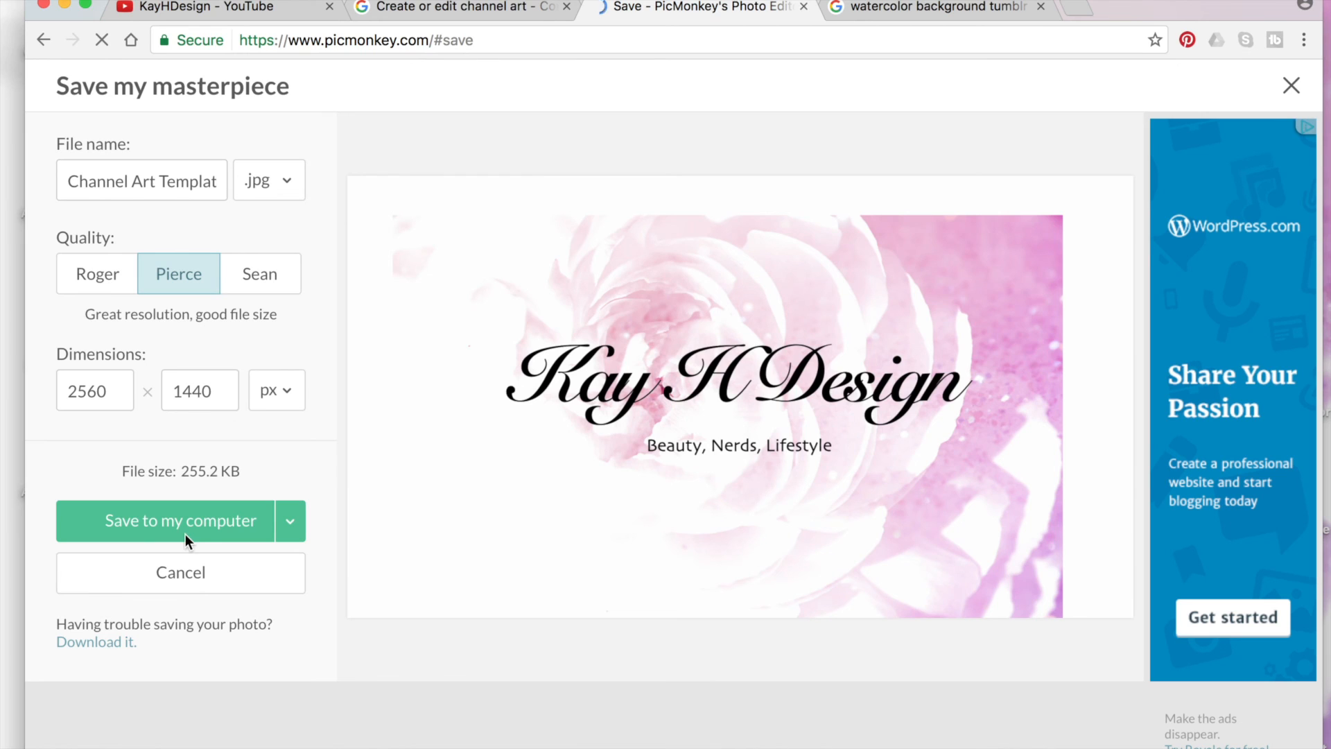
click(185, 520)
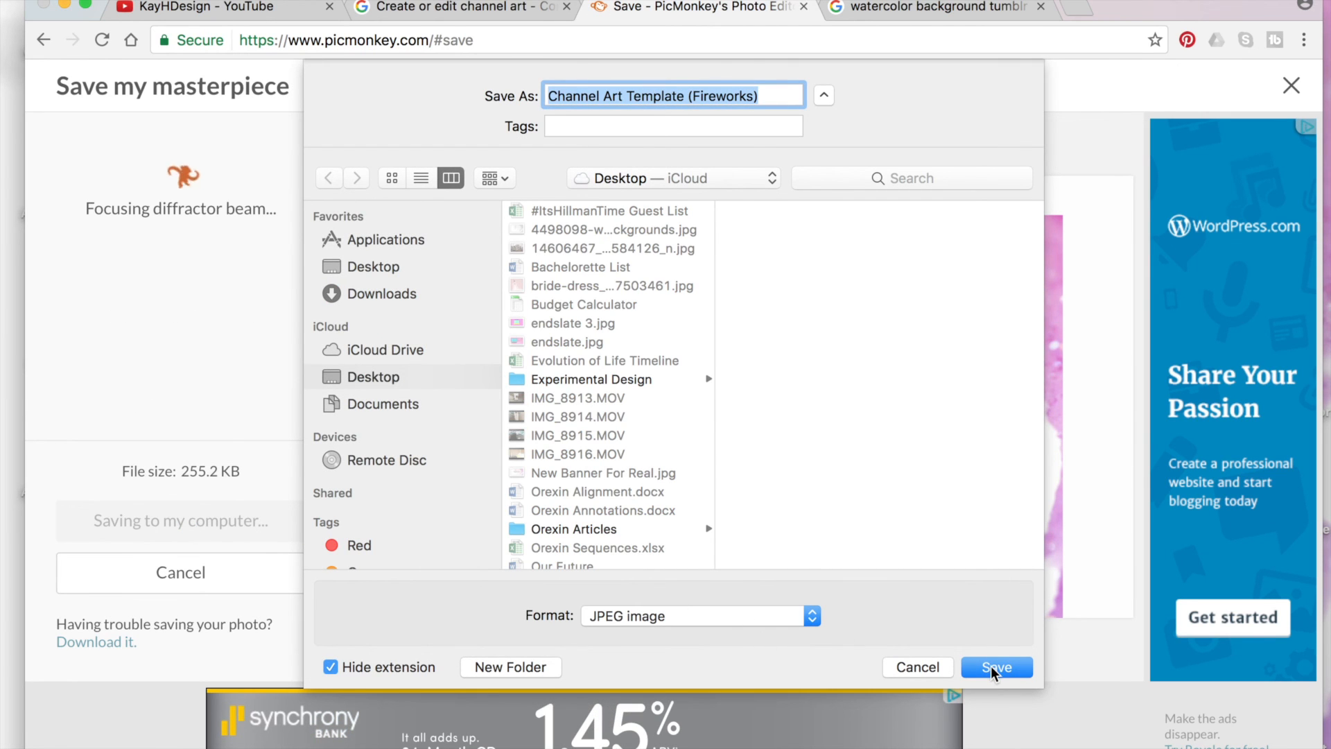
click(931, 669)
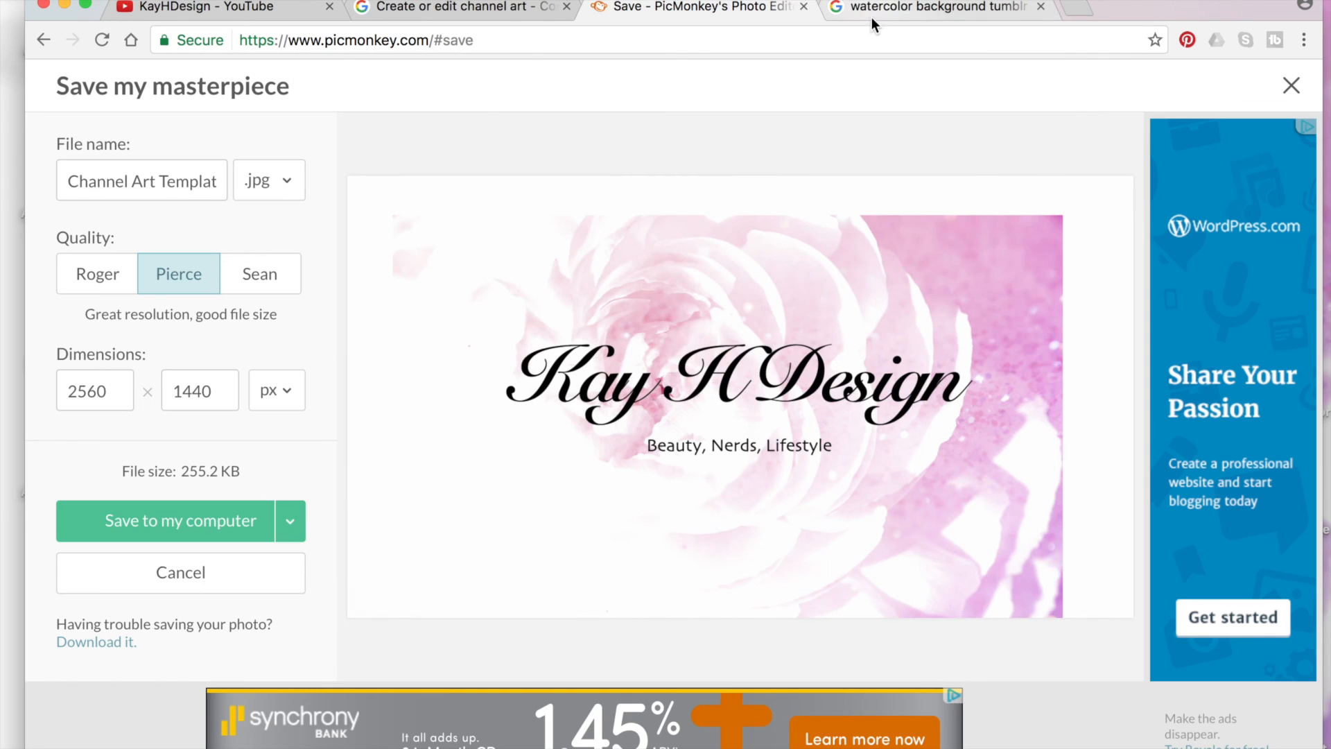
Switch to YouTube, upload New Banner For Real.jpg from the Desktop as the channel art, and apply it with the full-image crop.
click(245, 6)
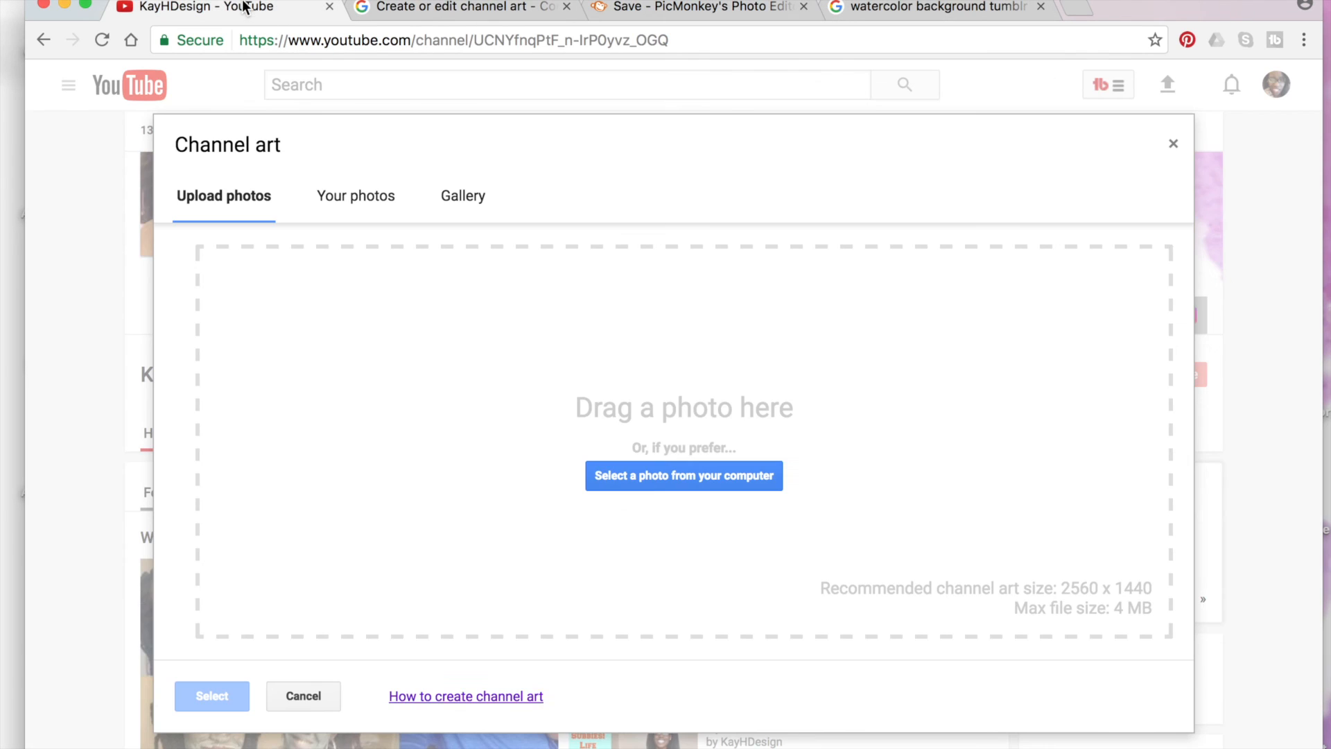
click(648, 474)
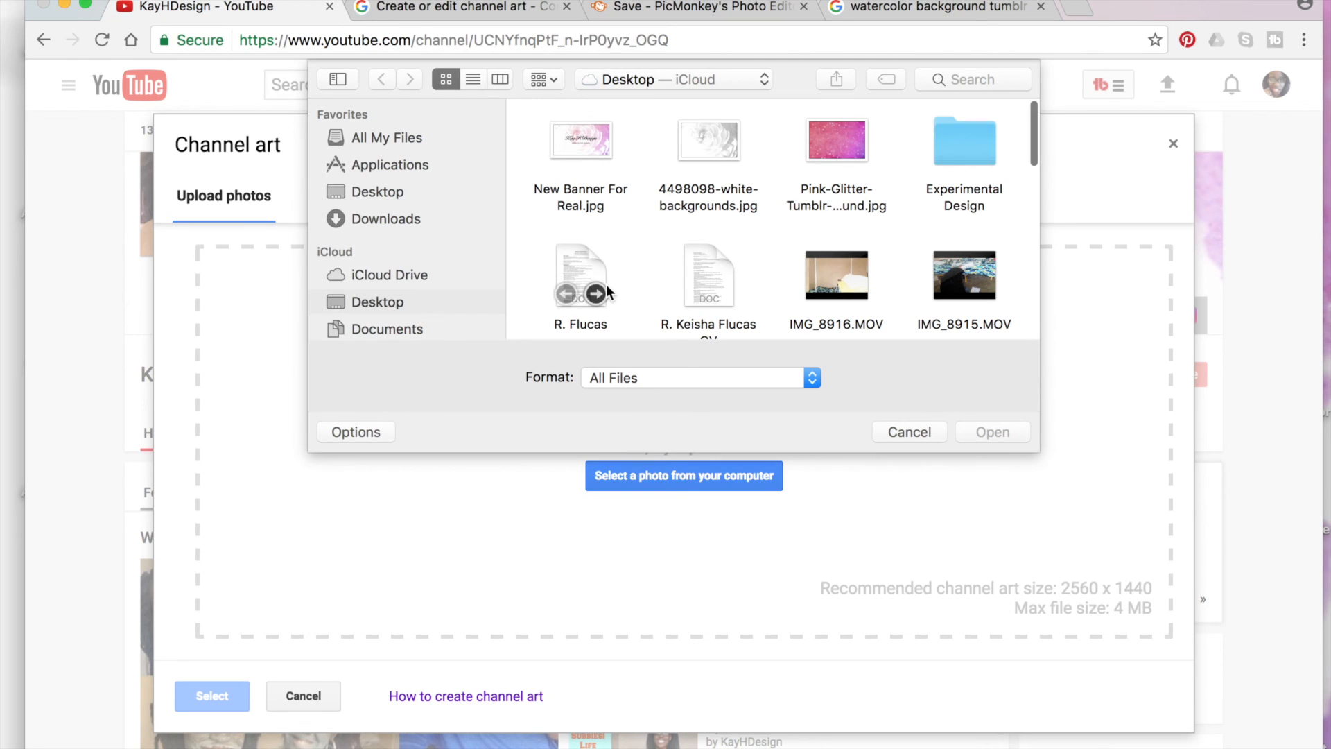
double_click(578, 138)
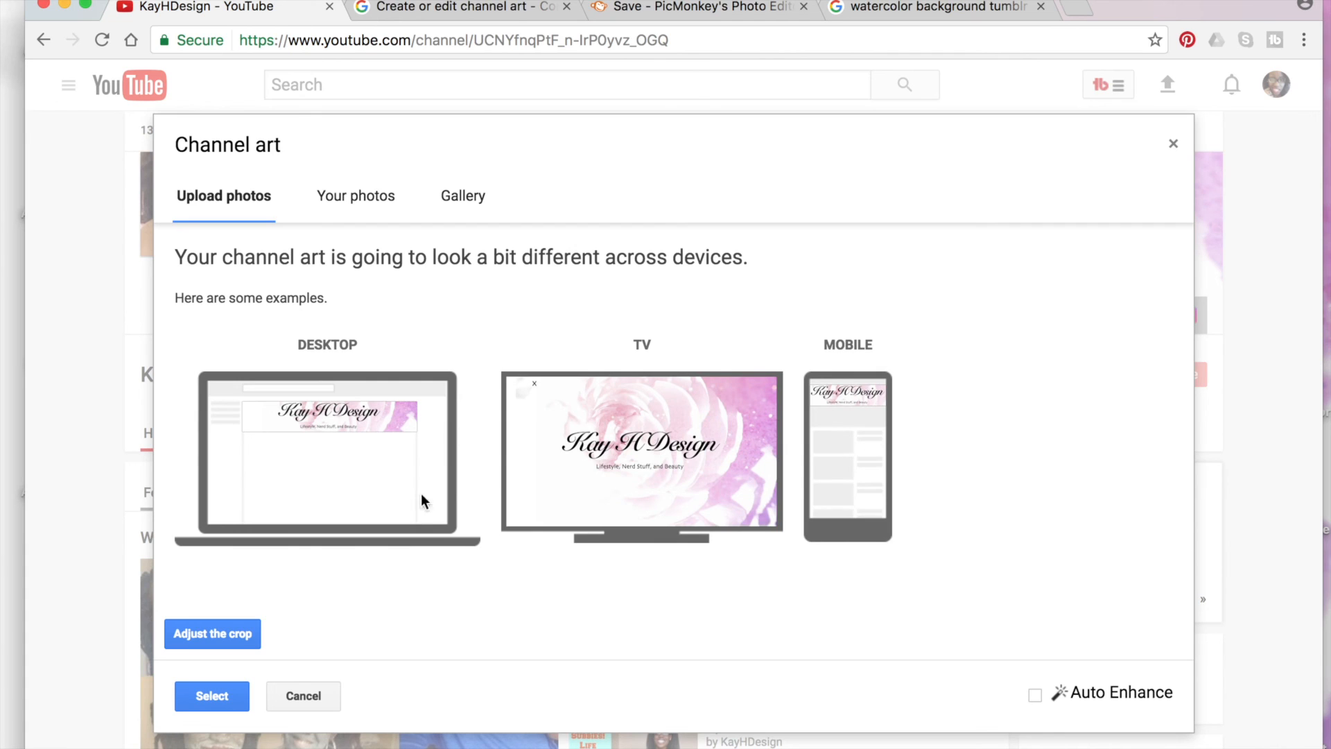
click(217, 639)
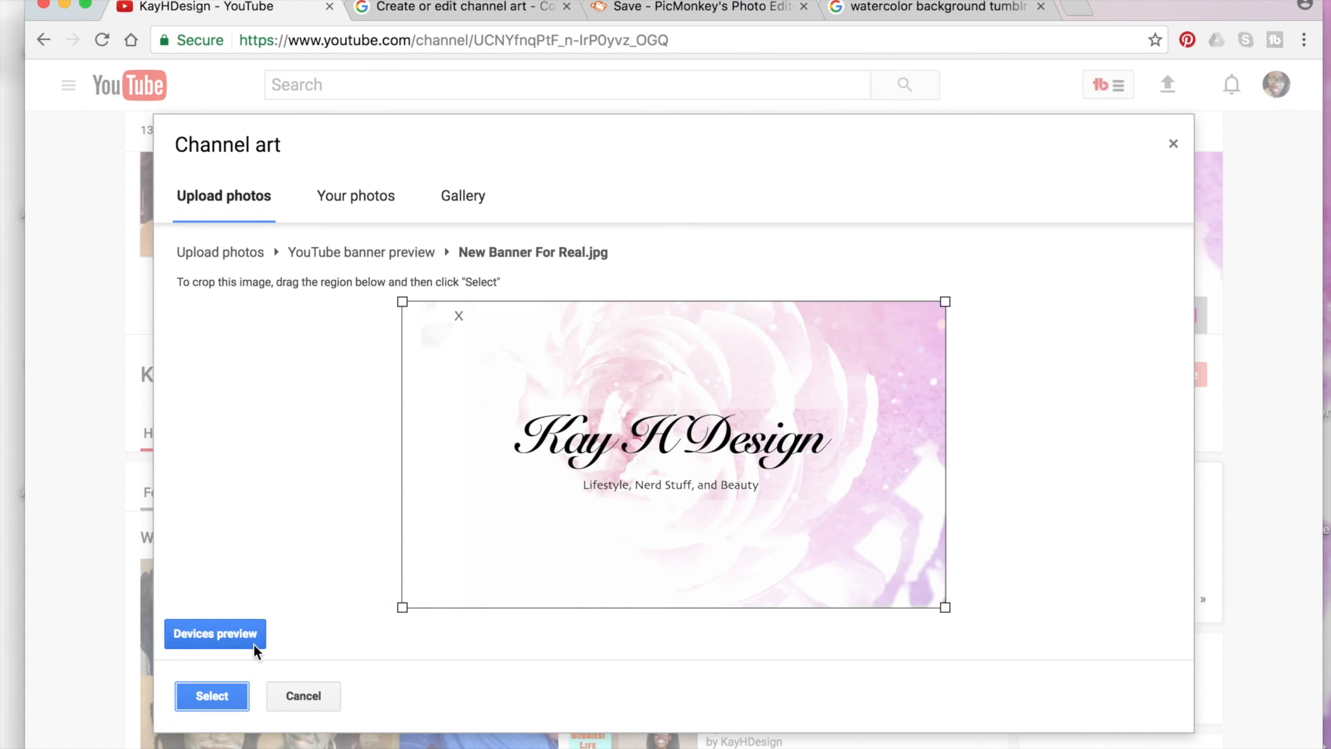
click(212, 696)
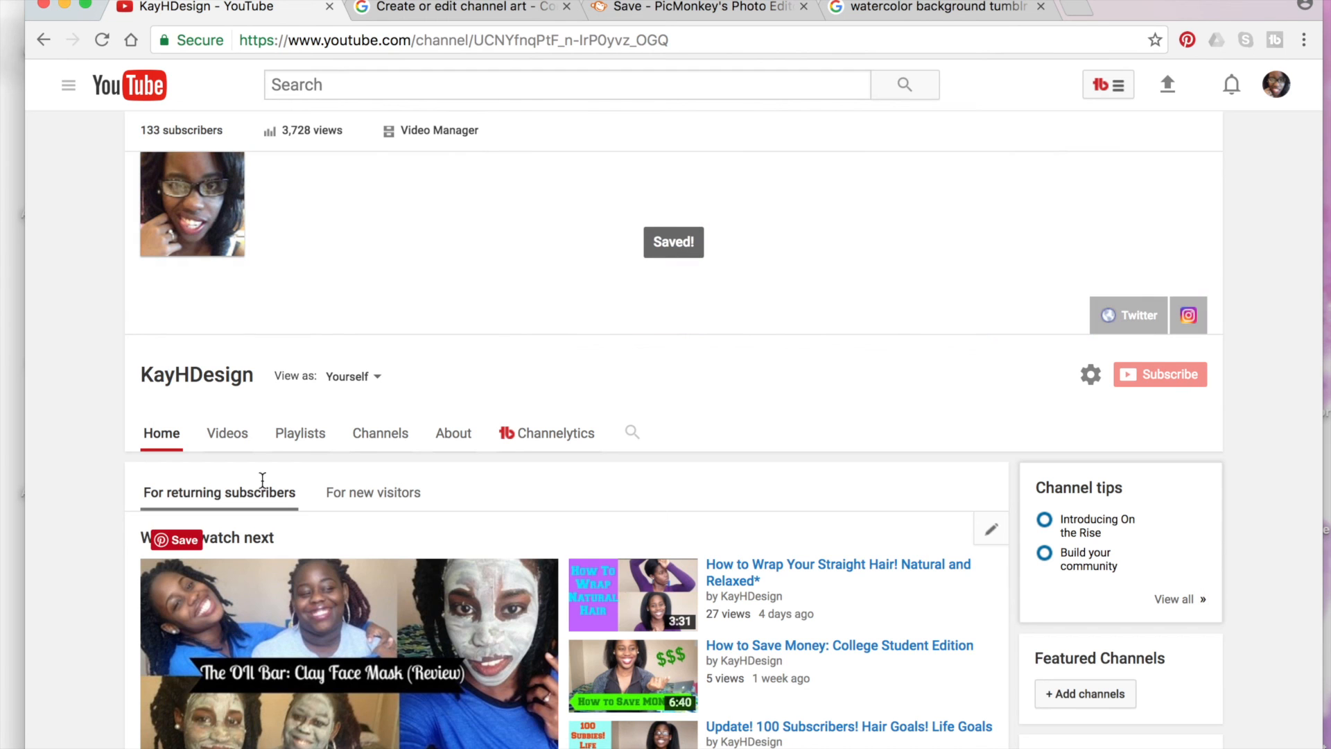